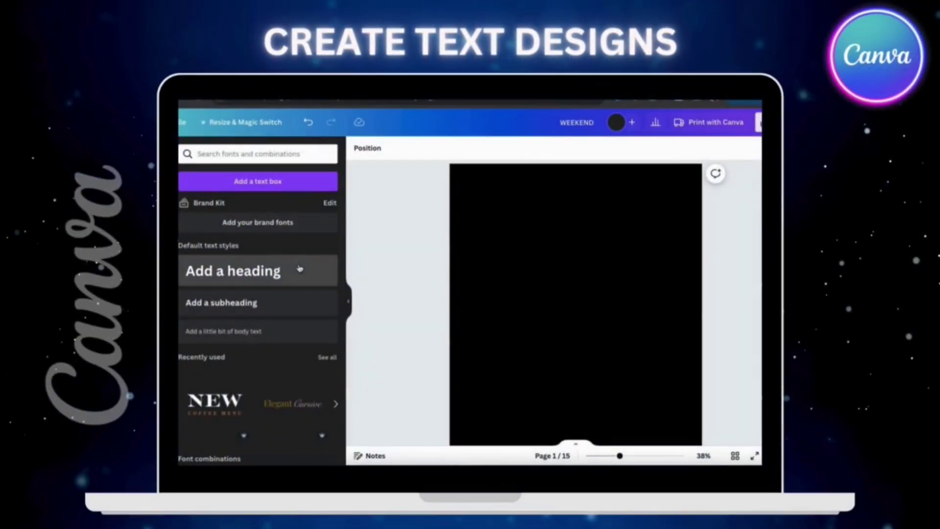
- Add a heading reading "PROFESSIONAL" and place it in the upper part of the black page
{"action": "left_click", "coordinate": [300, 269]}
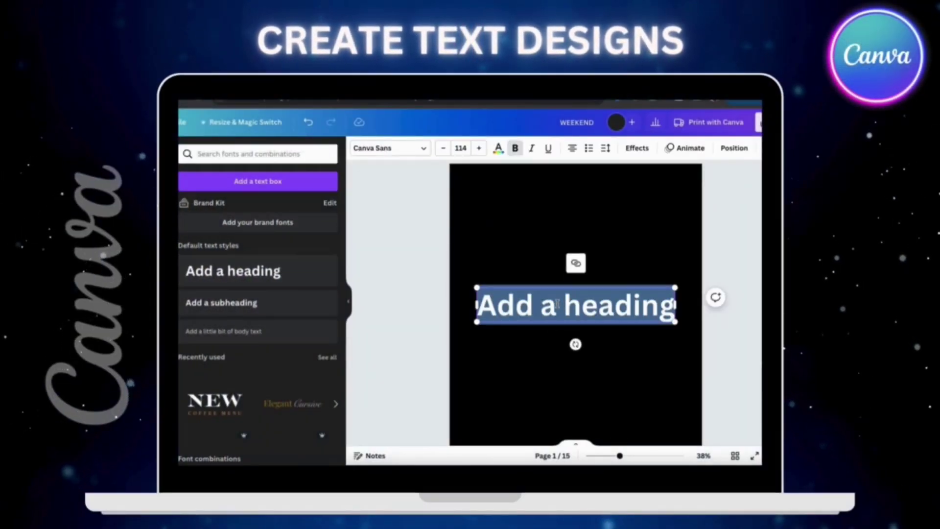
{"action": "type", "text": "PROFESSIONAL"}
{"action": "left_click_drag", "start_coordinate": [683, 321], "coordinate": [642, 214]}
- Add a second heading reading "DESIGNER" and place it directly beneath "PROFESSIONAL"
{"action": "left_click", "coordinate": [276, 272]}
{"action": "type", "text": "DESIGNER"}
{"action": "left_click_drag", "start_coordinate": [623, 251], "coordinate": [619, 248]}
- Set the "DESIGNER" heading in the Horizon font and colour it pale cream
{"action": "left_click", "coordinate": [389, 148]}
{"action": "left_click", "coordinate": [249, 220]}
{"action": "left_click", "coordinate": [249, 203]}
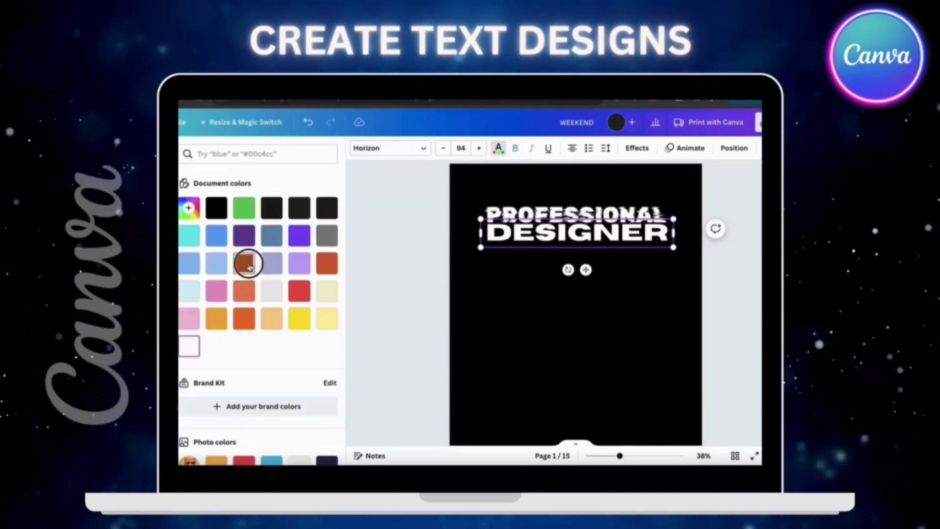
{"action": "left_click", "coordinate": [248, 265]}
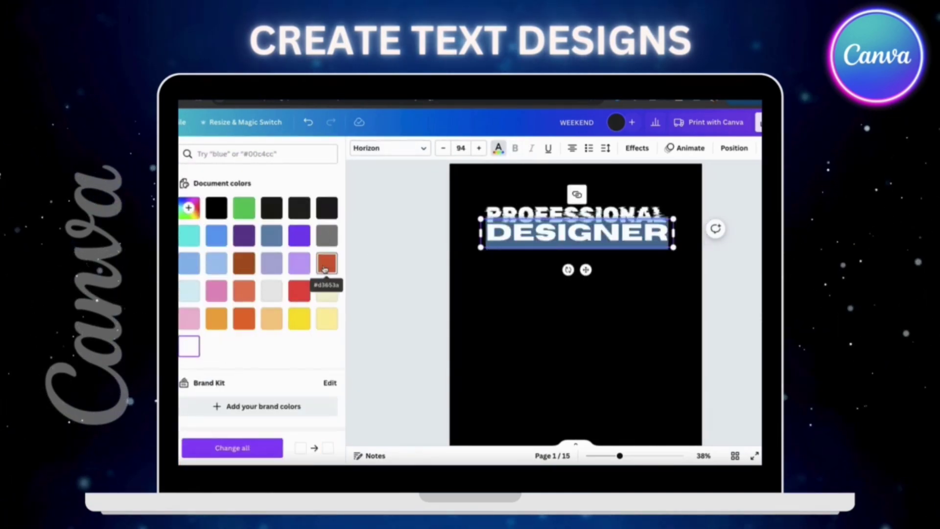
{"action": "left_click", "coordinate": [327, 292]}
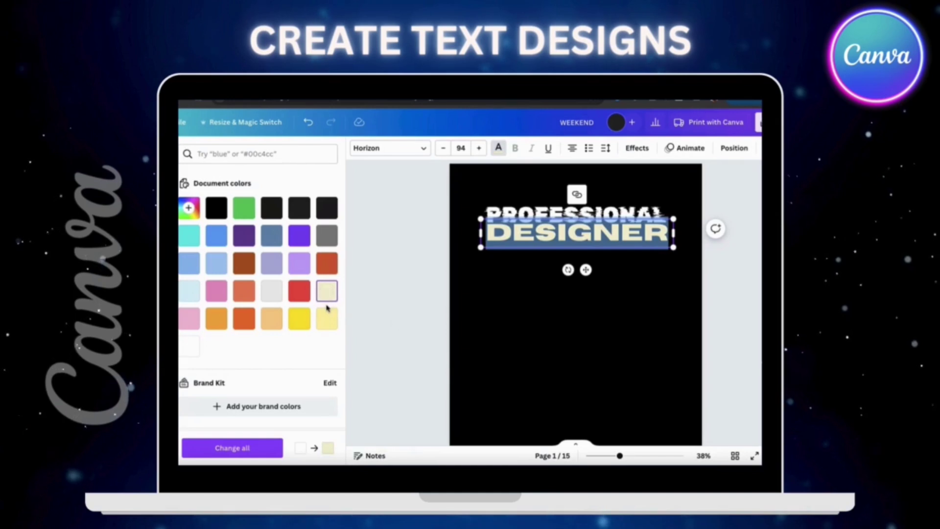
{"action": "left_click", "coordinate": [508, 297]}
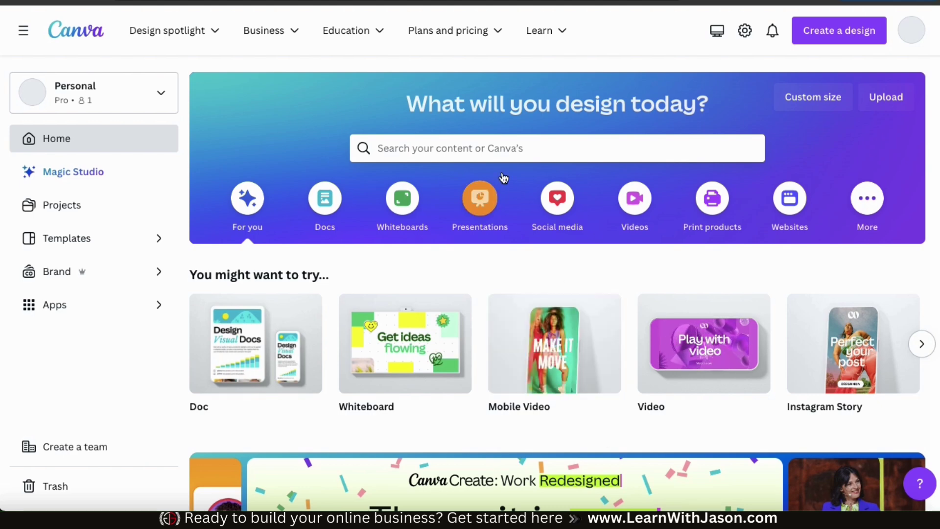
- Find the T-Shirt template category by searching for "t-shirt" and create a blank T-shirt design from it
{"action": "left_click", "coordinate": [492, 149]}
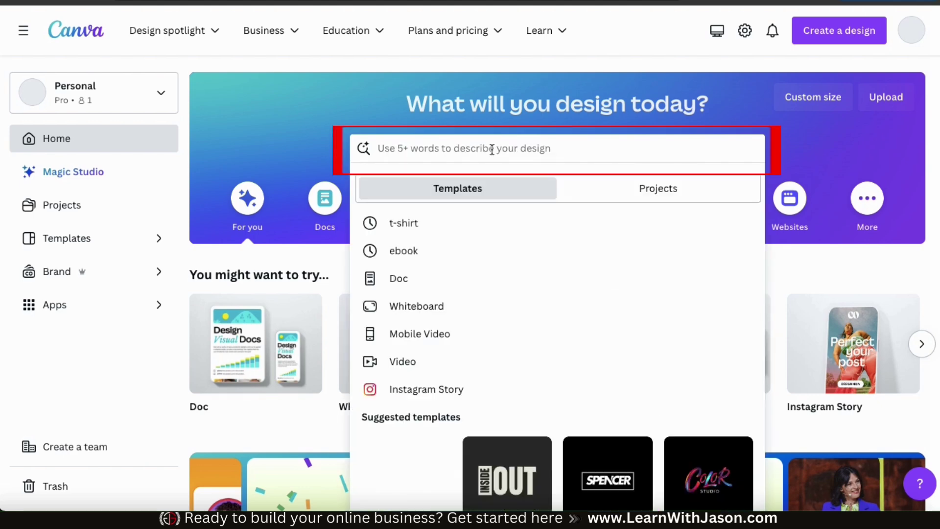
{"action": "type", "text": "t-shirt"}
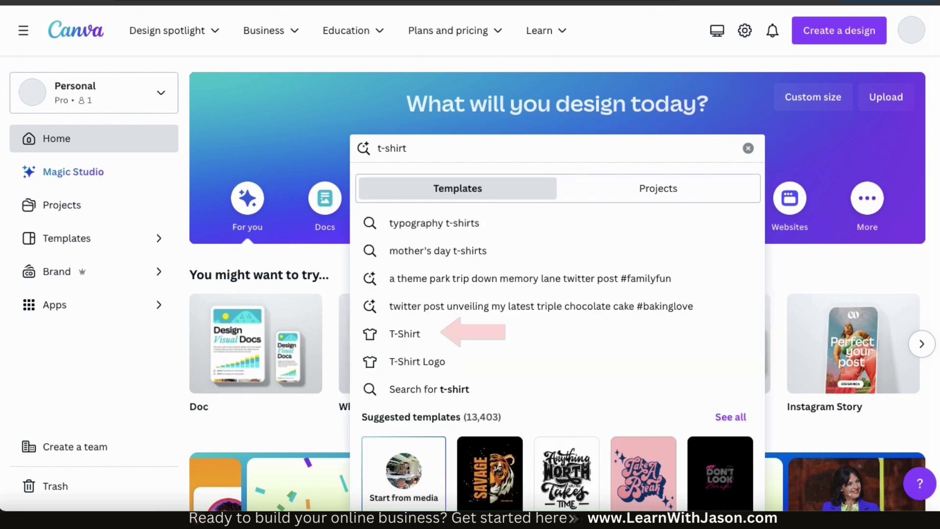
{"action": "left_click", "coordinate": [409, 342]}
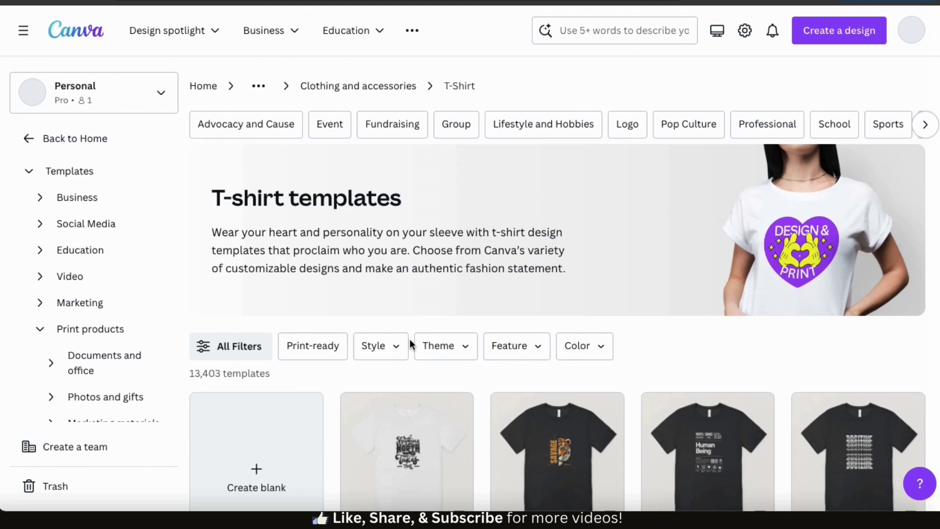
{"action": "scroll", "coordinate": [411, 344], "scroll_direction": "down", "scroll_amount": 5}
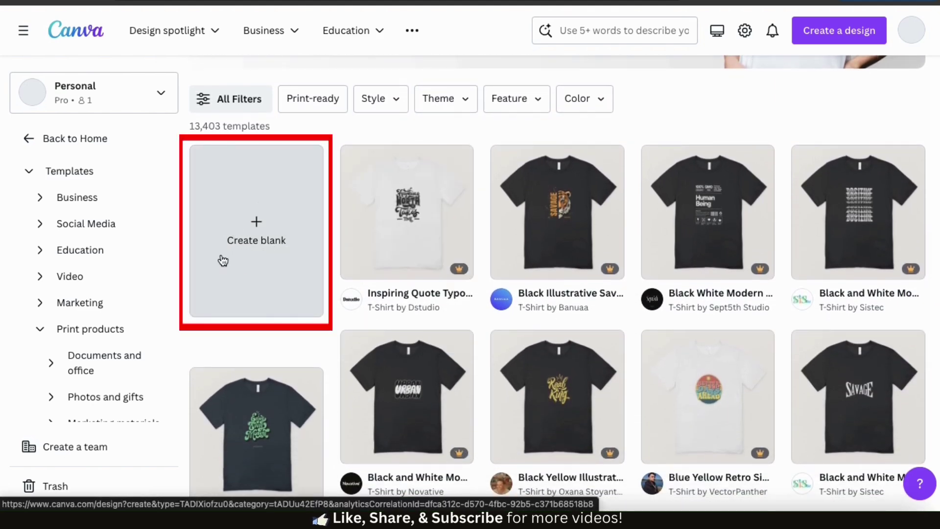
{"action": "left_click", "coordinate": [258, 254]}
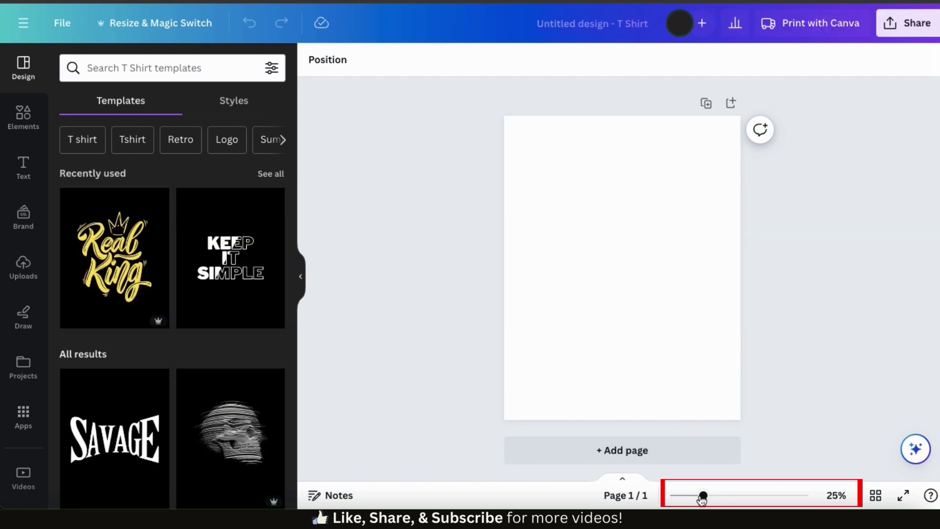
- Change the blank T-shirt page's background colour to solid black
{"action": "left_click_drag", "start_coordinate": [703, 496], "coordinate": [712, 499]}
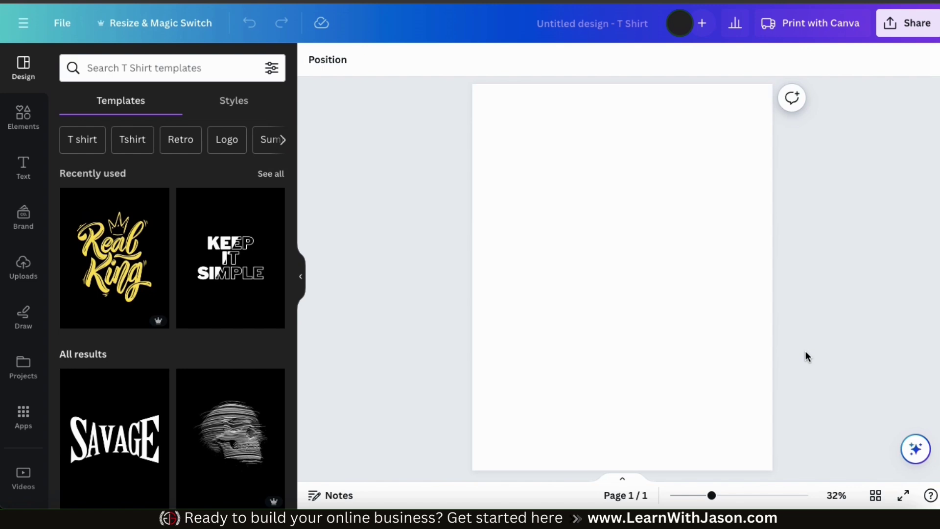
{"action": "left_click", "coordinate": [718, 330]}
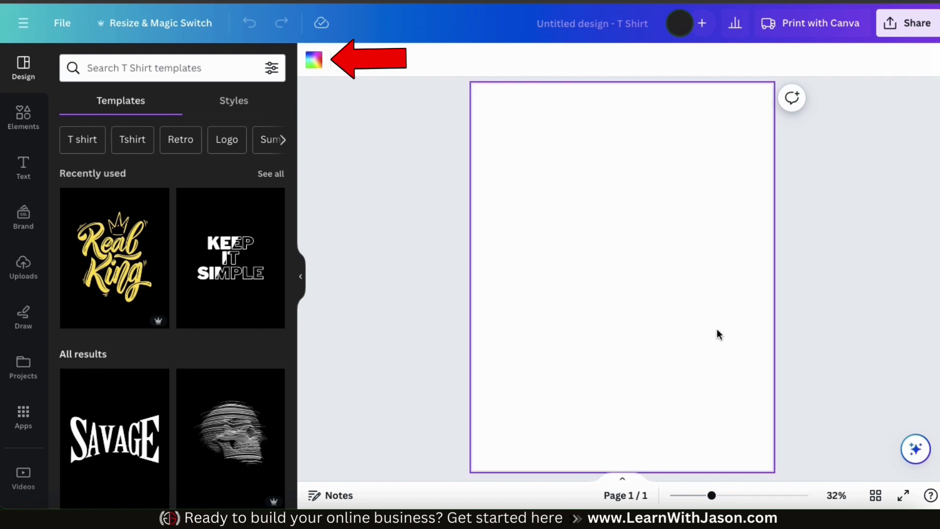
{"action": "left_click", "coordinate": [312, 59]}
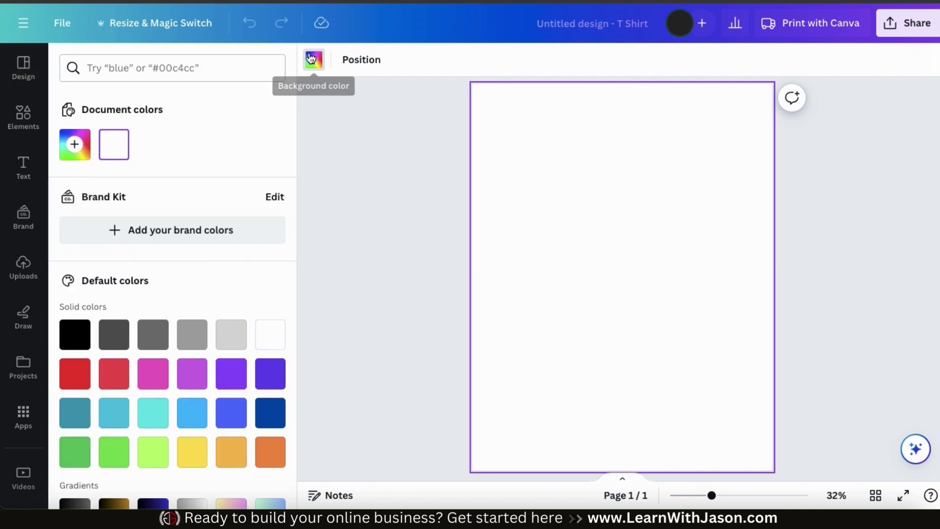
{"action": "left_click", "coordinate": [84, 346]}
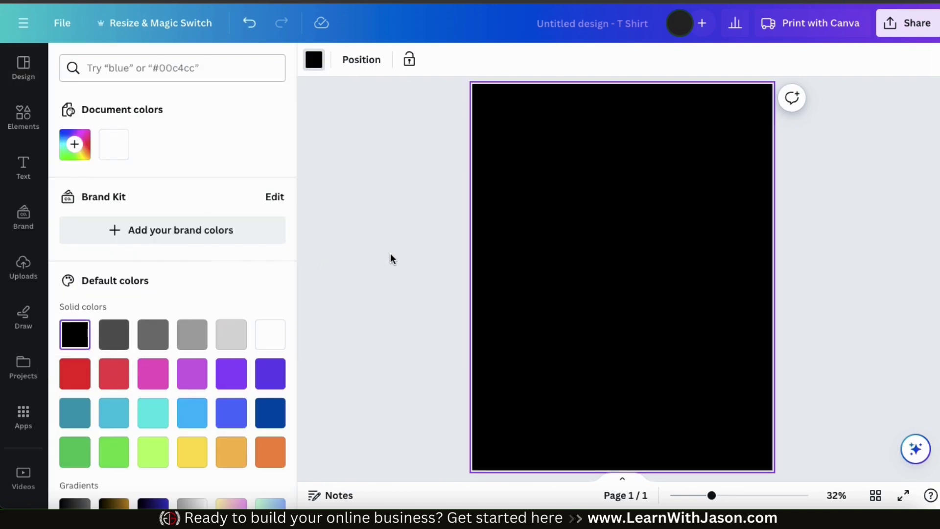
{"action": "left_click", "coordinate": [450, 265]}
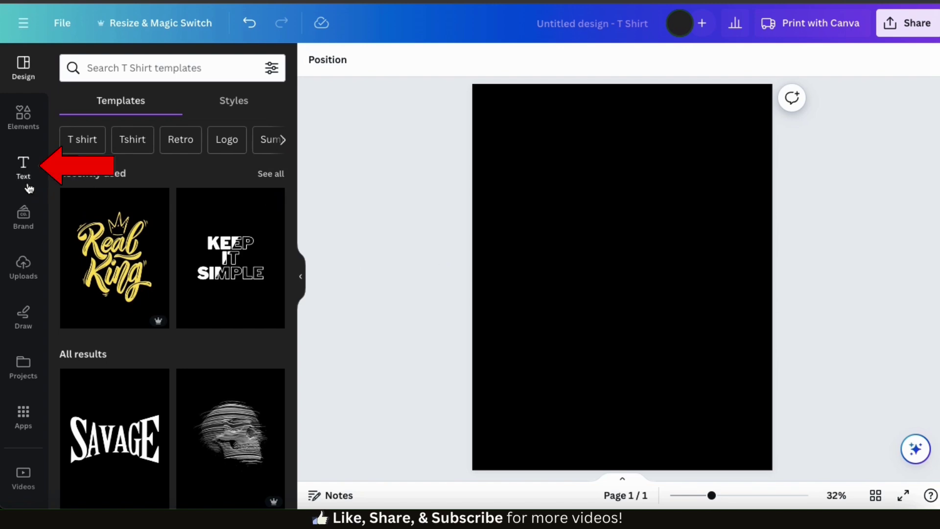
- Add a heading reading "travel" and place it in the upper left area of the black page
{"action": "left_click", "coordinate": [25, 168]}
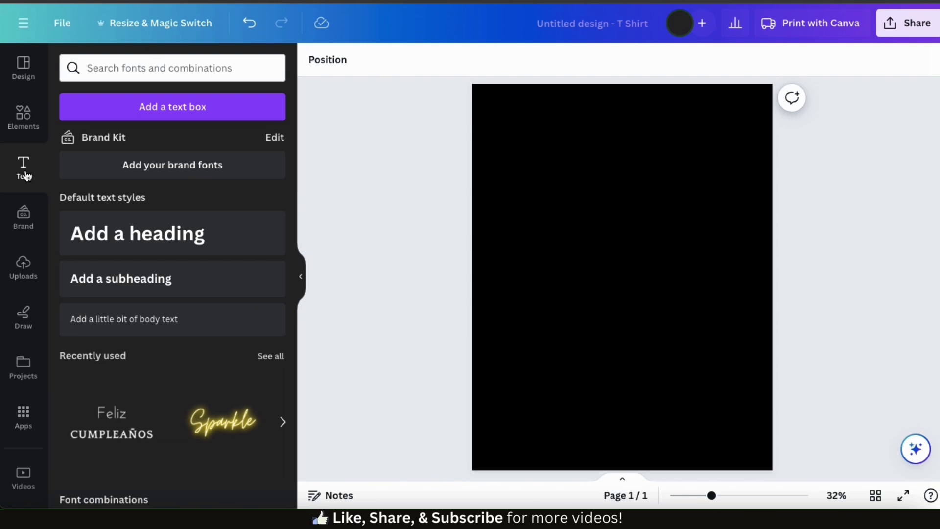
{"action": "left_click", "coordinate": [102, 246]}
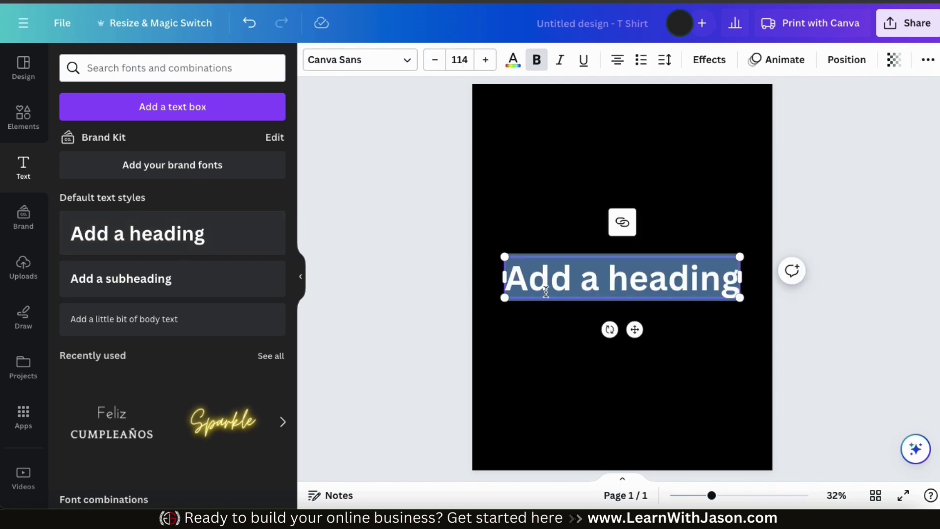
{"action": "type", "text": "travel"}
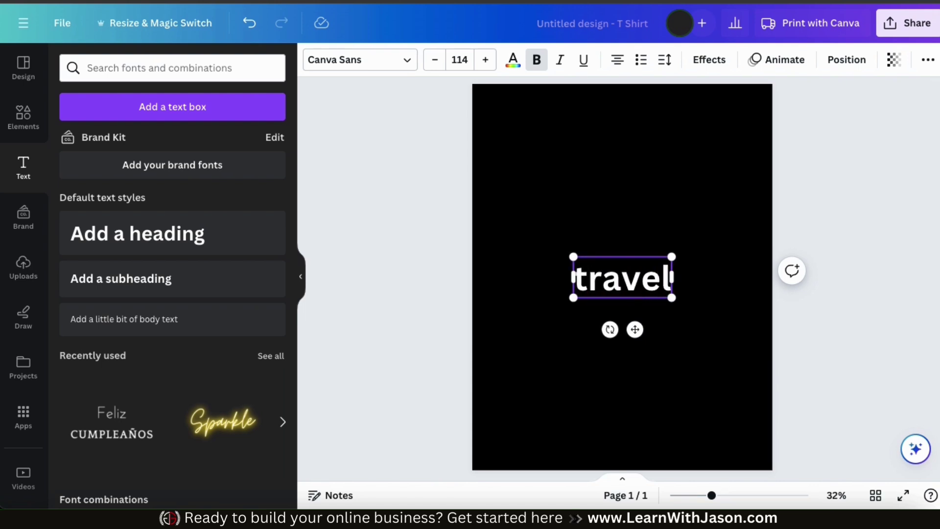
{"action": "left_click", "coordinate": [709, 306]}
{"action": "left_click", "coordinate": [654, 276]}
{"action": "left_click_drag", "start_coordinate": [654, 275], "coordinate": [583, 195]}
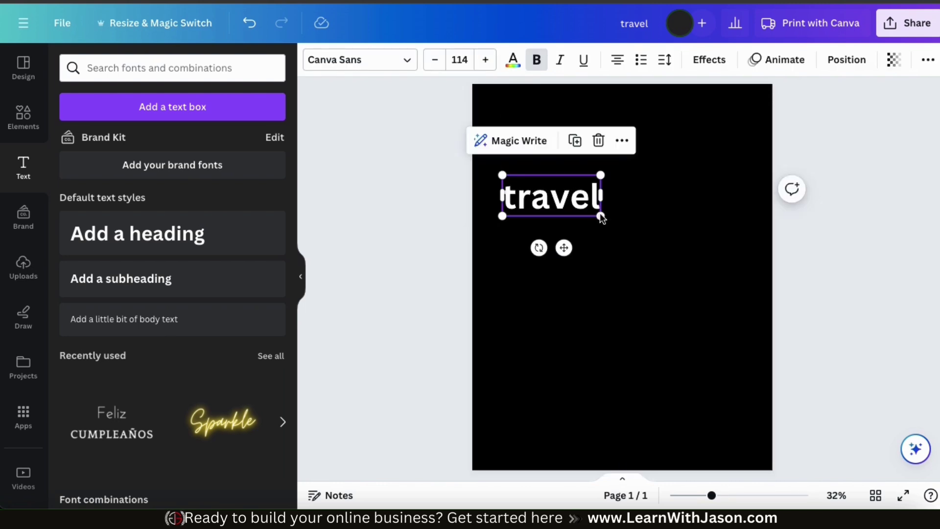
{"action": "left_click", "coordinate": [649, 267]}
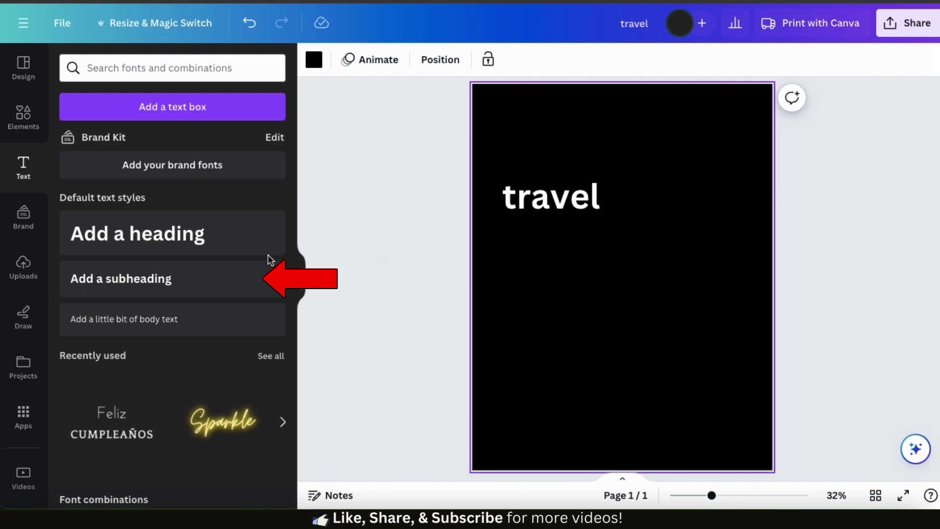
- Add a subheading reading "/trav uh l/ noun" and place it directly under "travel", aligned with its left edge
{"action": "left_click", "coordinate": [241, 277]}
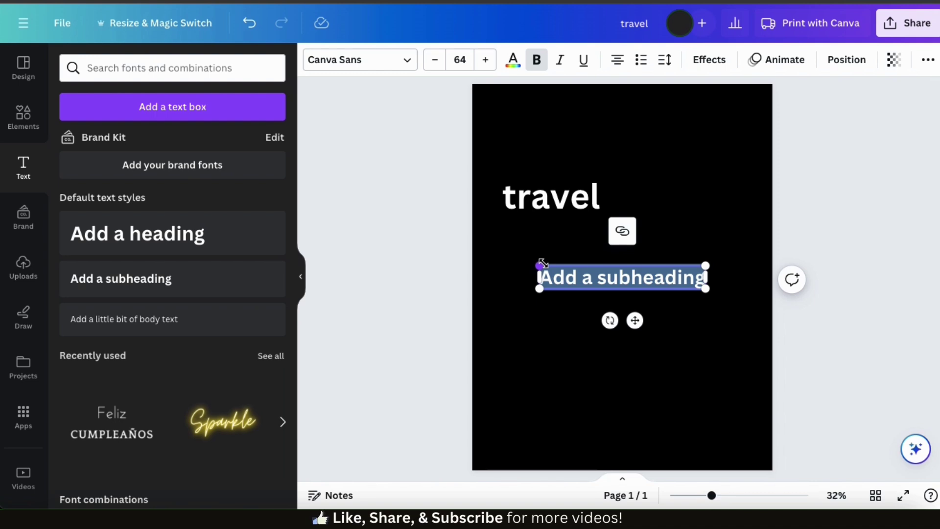
{"action": "key", "text": "BackSpace"}
{"action": "type", "text": "t"}
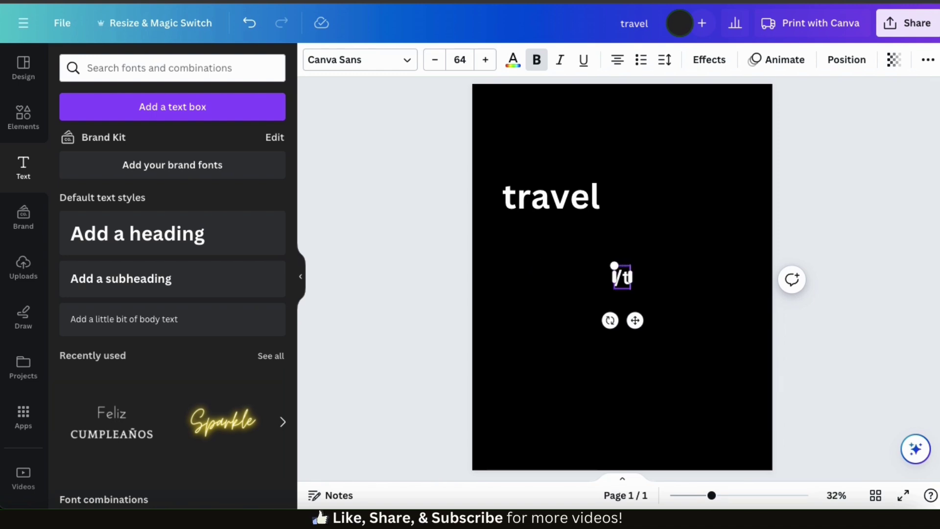
{"action": "type", "text": "rav uh "}
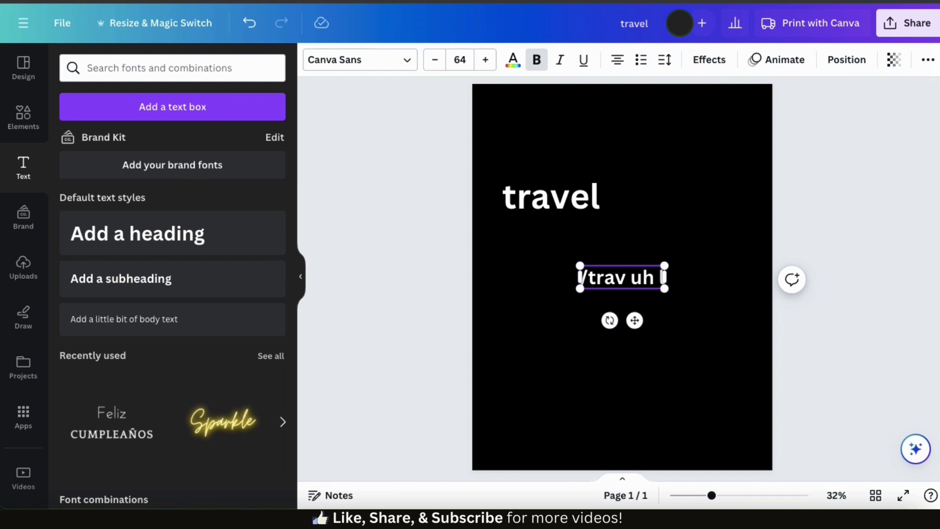
{"action": "type", "text": "l/ noun"}
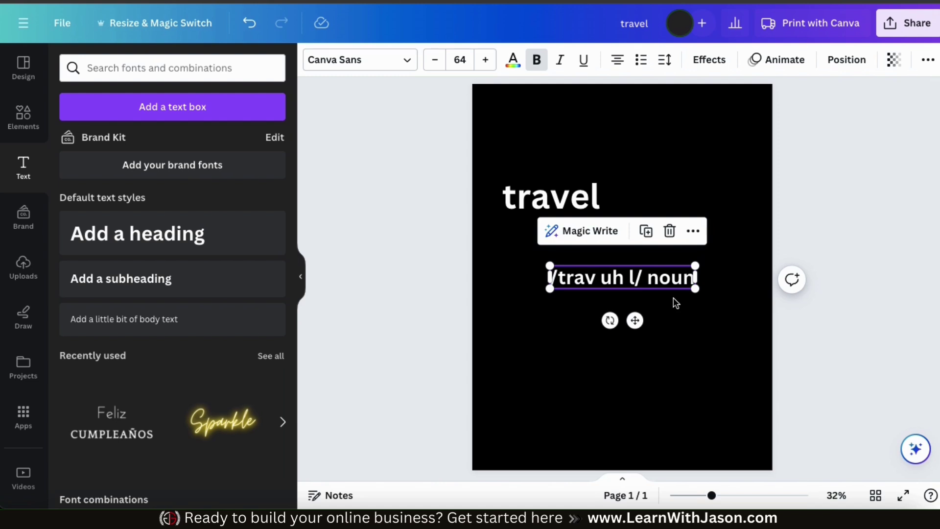
{"action": "left_click", "coordinate": [682, 304]}
{"action": "left_click", "coordinate": [655, 270]}
{"action": "left_click_drag", "start_coordinate": [655, 270], "coordinate": [626, 240]}
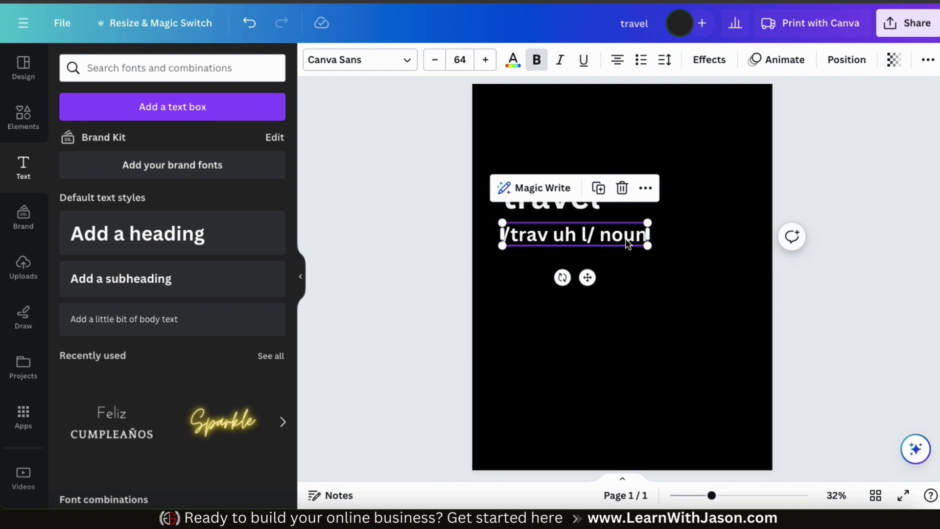
- Add a body text box below the subheading, widen it to fit one line with a small gap above, and left-align its text
{"action": "left_click", "coordinate": [221, 323]}
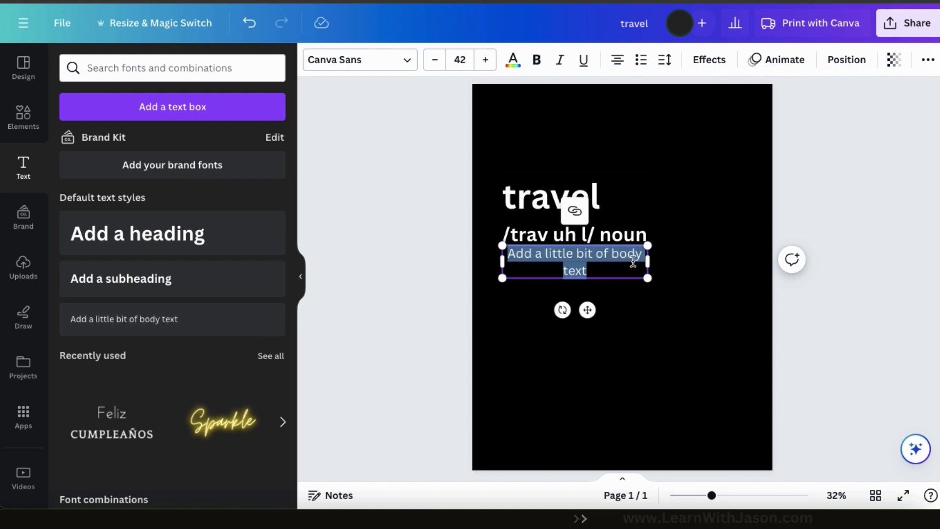
{"action": "left_click_drag", "start_coordinate": [647, 262], "coordinate": [717, 272]}
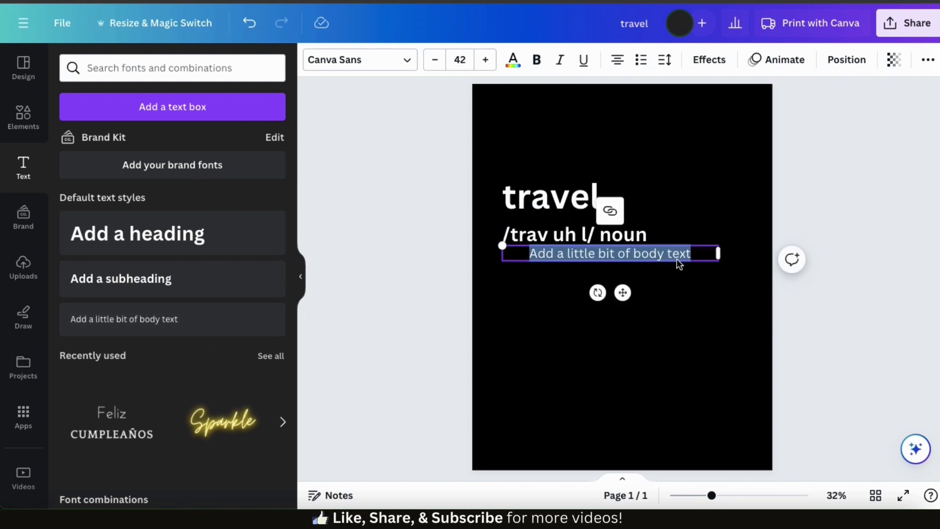
{"action": "left_click", "coordinate": [702, 245]}
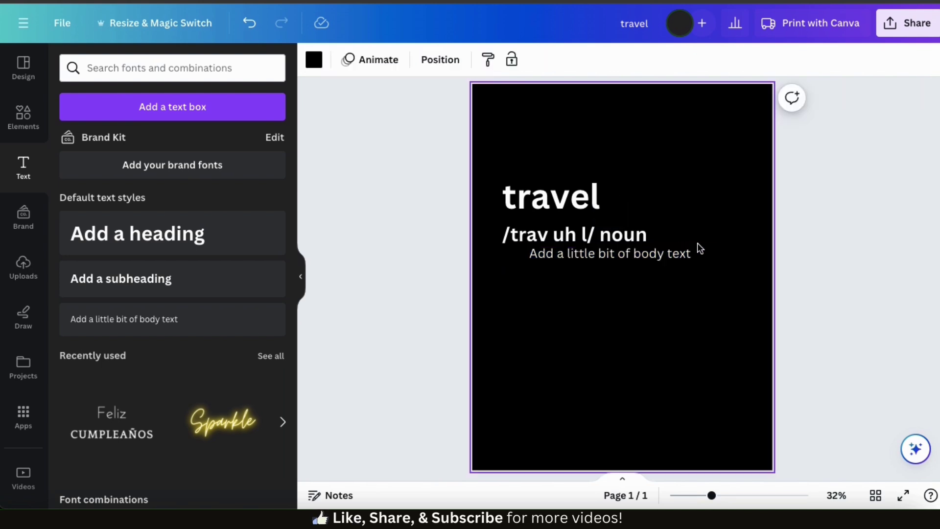
{"action": "left_click_drag", "start_coordinate": [692, 256], "coordinate": [693, 269]}
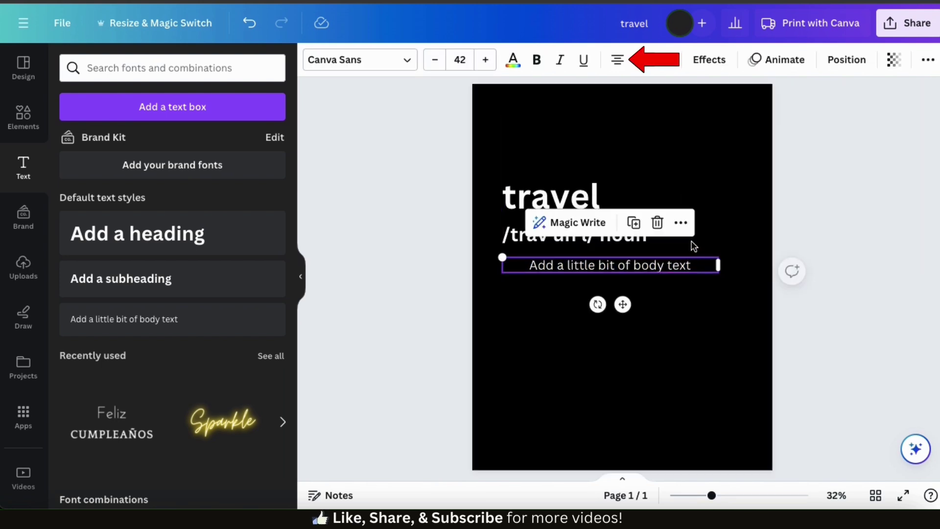
{"action": "left_click", "coordinate": [617, 65]}
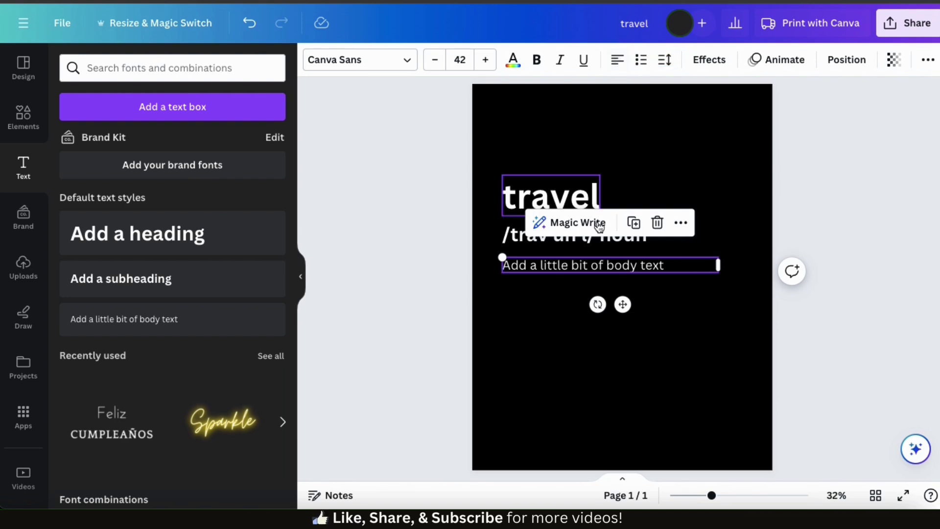
- Replace the placeholder body text with "The only thing you can buy that actually makes you richer."
{"action": "double_click", "coordinate": [597, 267]}
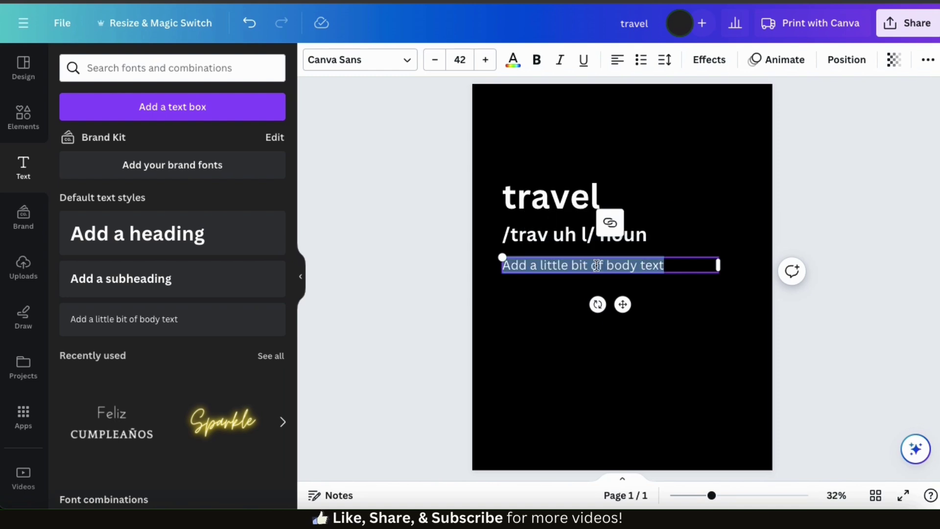
{"action": "type", "text": "The only thing you can"}
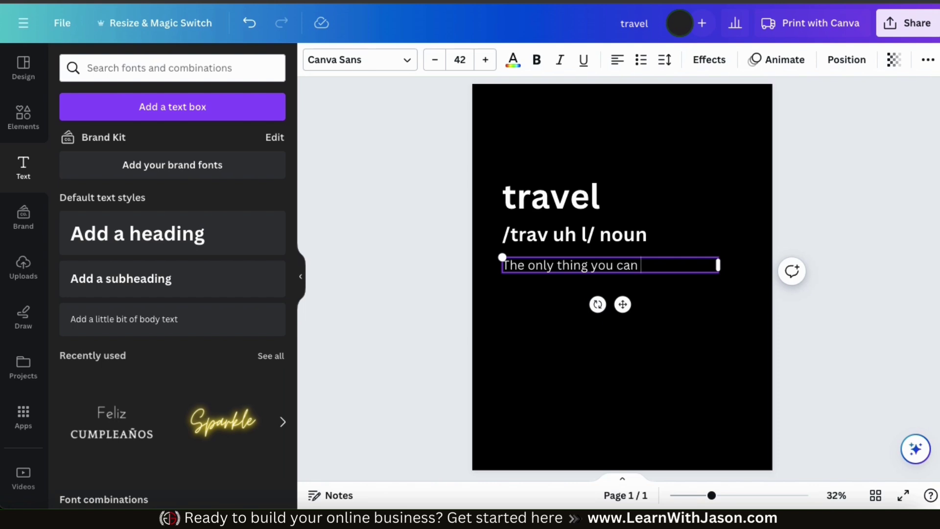
{"action": "type", "text": " buy that actu"}
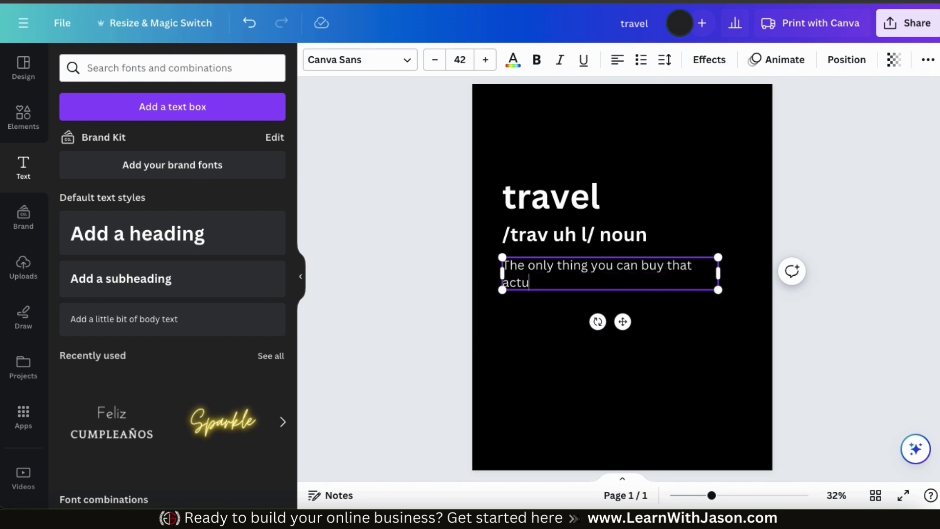
{"action": "type", "text": "ally makes you richer."}
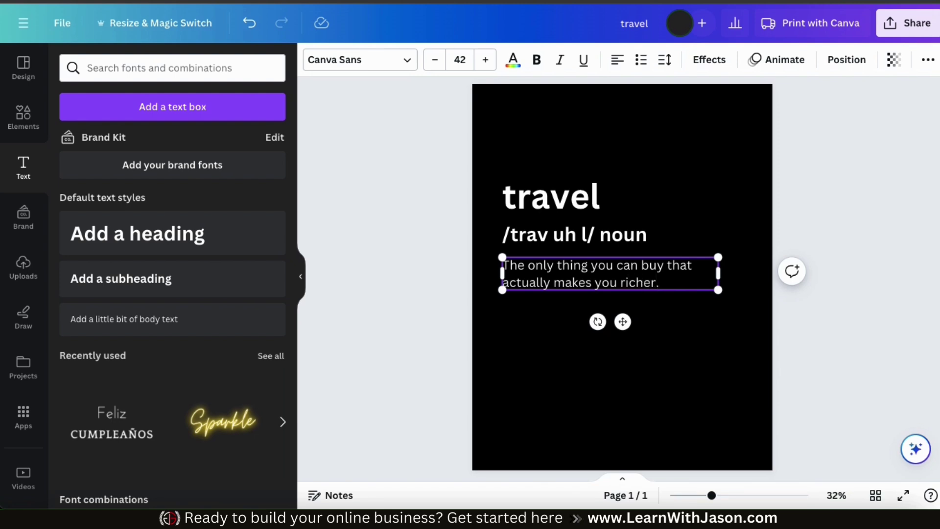
{"action": "left_click", "coordinate": [728, 338]}
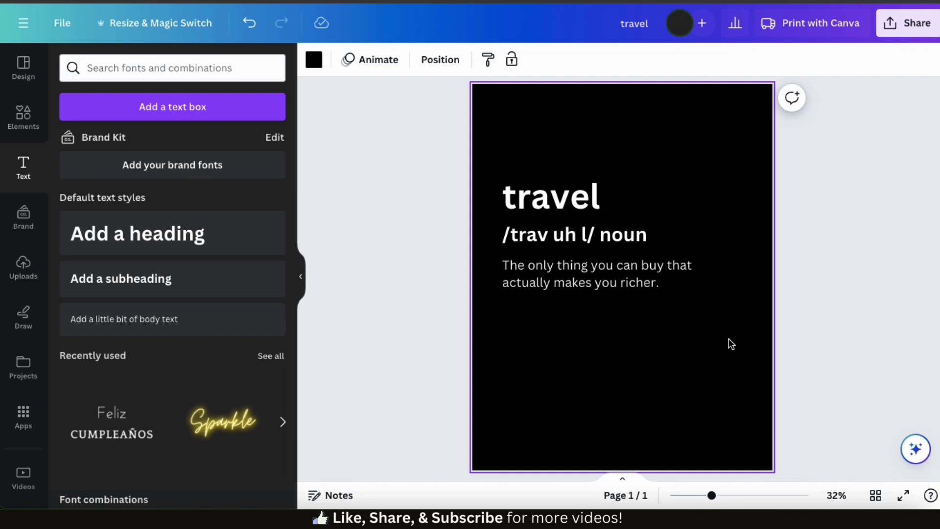
- Try several fonts on the "travel" heading, including Bukhari Script and Noto Serif Ethiopic
{"action": "left_click", "coordinate": [590, 204]}
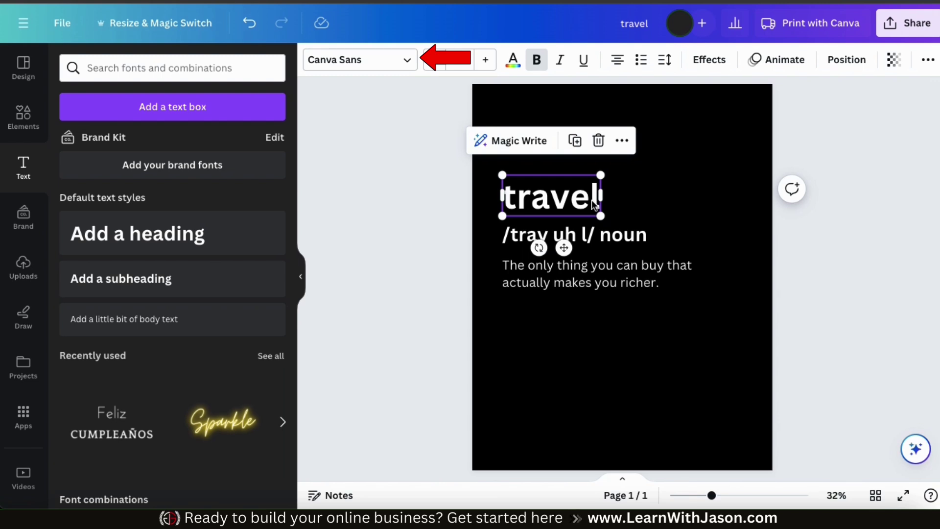
{"action": "left_click", "coordinate": [406, 60]}
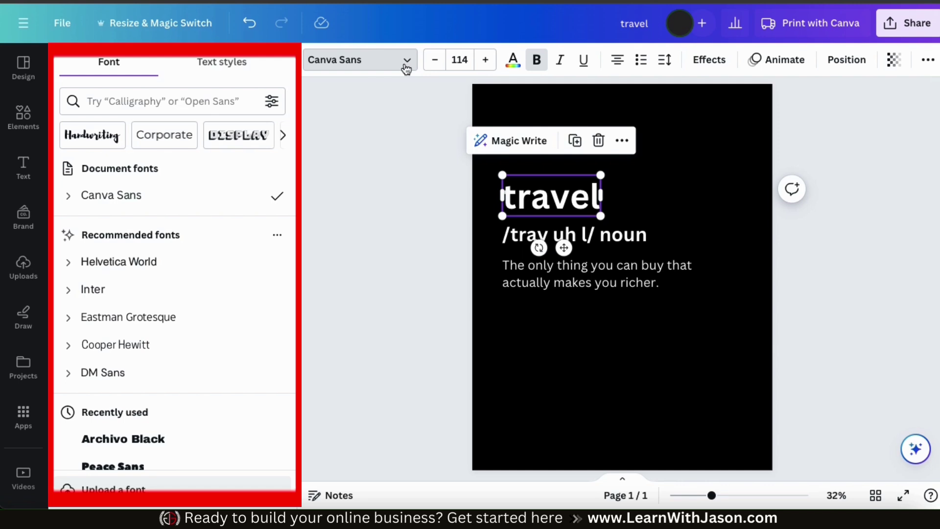
{"action": "scroll", "coordinate": [222, 266], "scroll_direction": "down", "scroll_amount": 5}
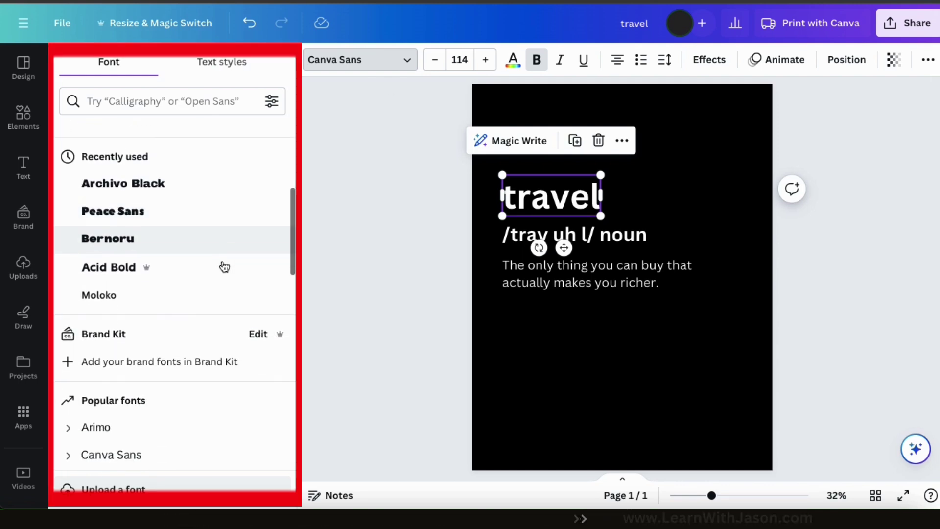
{"action": "scroll", "coordinate": [221, 267], "scroll_direction": "down", "scroll_amount": 15}
{"action": "left_click", "coordinate": [221, 239]}
{"action": "left_click", "coordinate": [198, 167]}
{"action": "scroll", "coordinate": [196, 165], "scroll_direction": "up", "scroll_amount": 5}
{"action": "left_click", "coordinate": [195, 164]}
{"action": "scroll", "coordinate": [194, 164], "scroll_direction": "up", "scroll_amount": 3}
{"action": "left_click", "coordinate": [196, 144]}
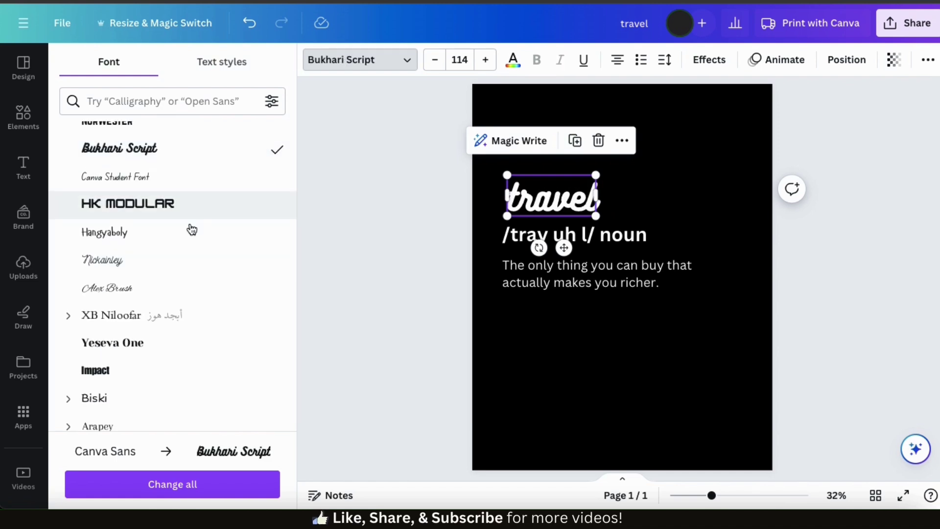
{"action": "left_click", "coordinate": [195, 202]}
{"action": "scroll", "coordinate": [196, 208], "scroll_direction": "up", "scroll_amount": 4}
{"action": "left_click", "coordinate": [195, 205]}
{"action": "scroll", "coordinate": [195, 209], "scroll_direction": "up", "scroll_amount": 2}
{"action": "left_click", "coordinate": [198, 191]}
{"action": "scroll", "coordinate": [198, 195], "scroll_direction": "up", "scroll_amount": 10}
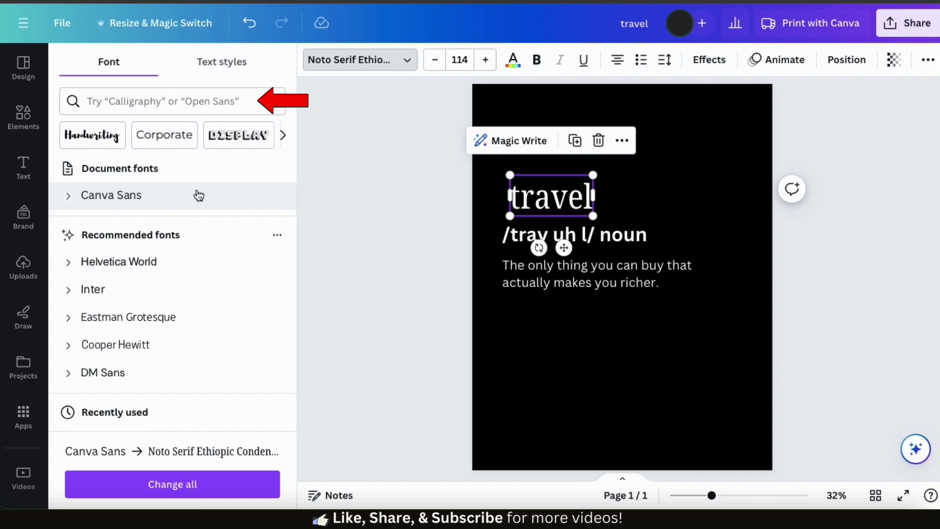
- Set the "travel" heading to the Ovo font and enlarge it to a font size of about 187
{"action": "left_click", "coordinate": [170, 97]}
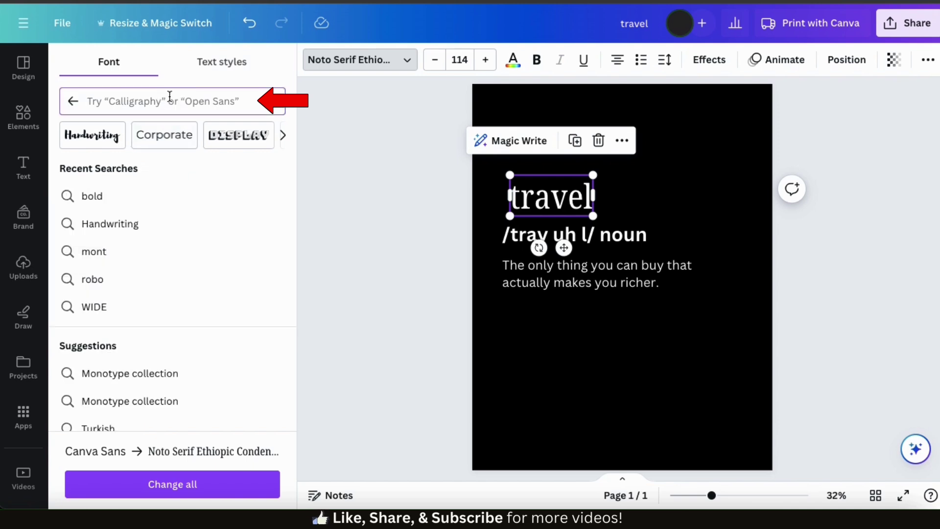
{"action": "type", "text": "ovo"}
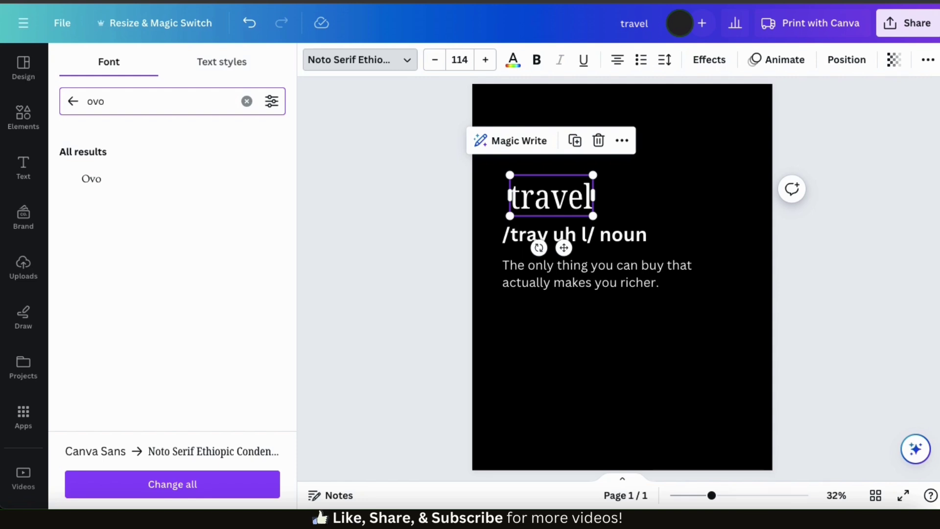
{"action": "left_click", "coordinate": [154, 178]}
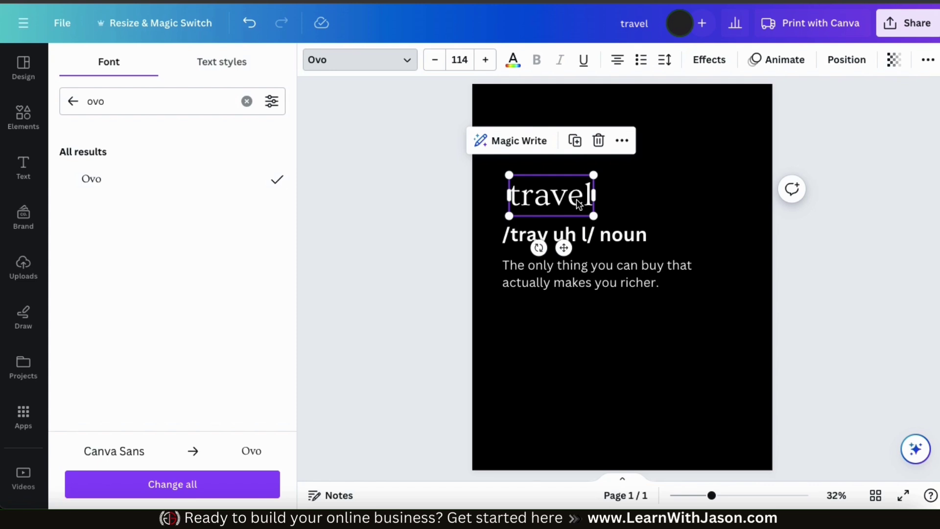
{"action": "left_click", "coordinate": [627, 191]}
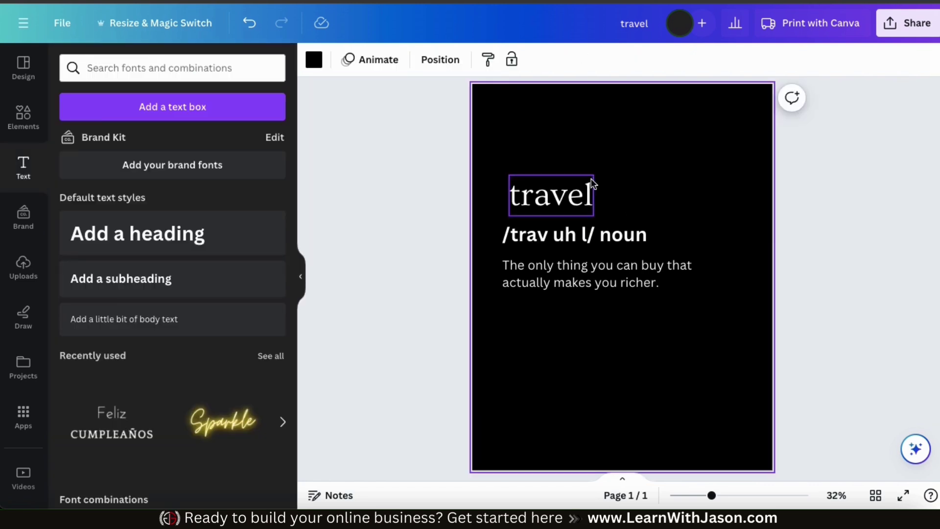
{"action": "left_click", "coordinate": [587, 204]}
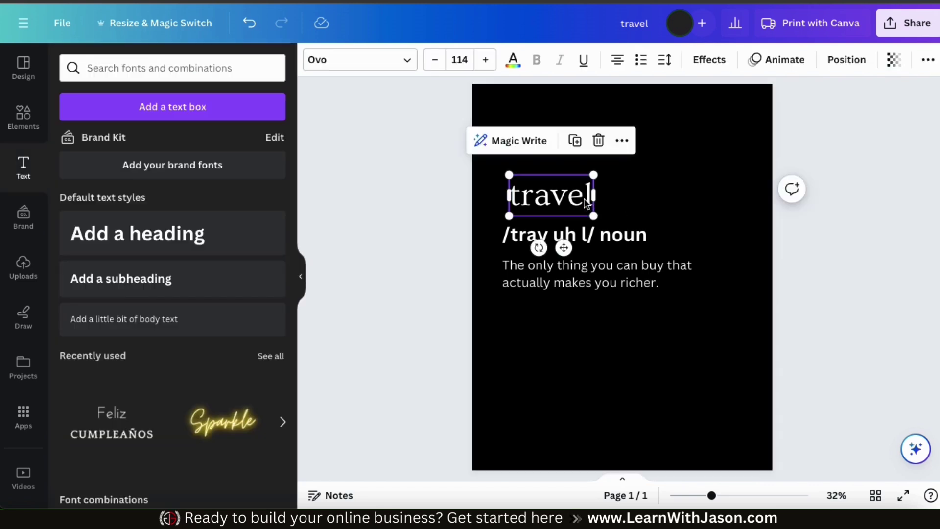
{"action": "mouse_move", "coordinate": [595, 172]}
{"action": "left_mouse_down"}
{"action": "mouse_move", "coordinate": [652, 154]}
{"action": "mouse_move", "coordinate": [609, 173]}
{"action": "left_mouse_up"}
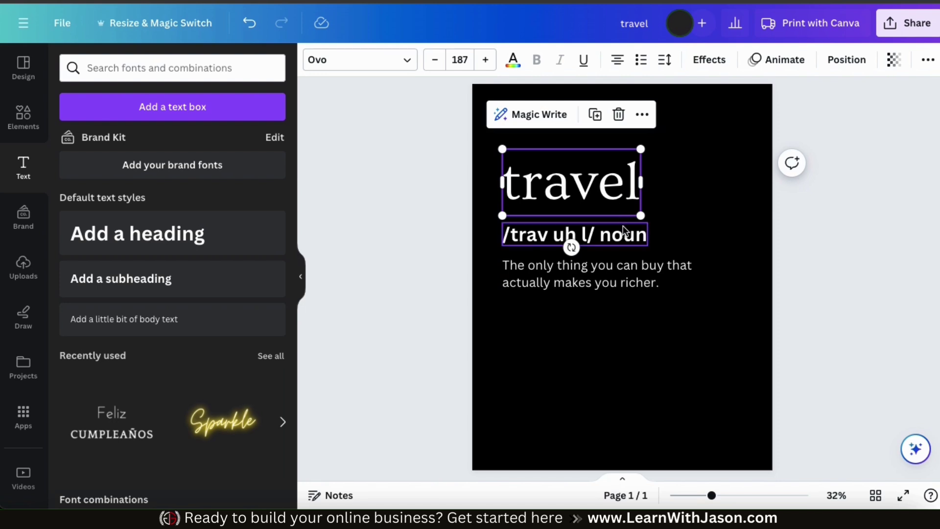
- Apply the Ovo font to the "/trav uh l/ noun" subheading and to the body text
{"action": "left_click", "coordinate": [625, 239]}
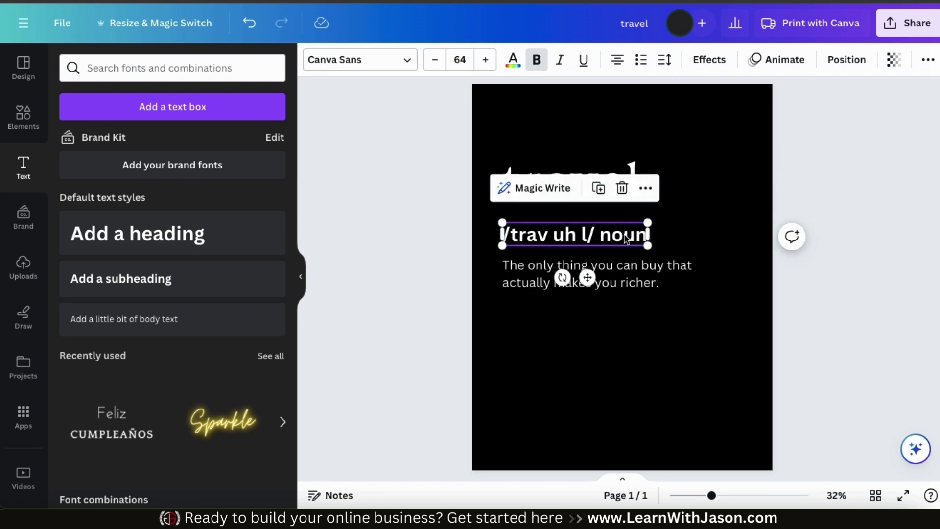
{"action": "left_click", "coordinate": [409, 60]}
{"action": "left_click", "coordinate": [101, 181]}
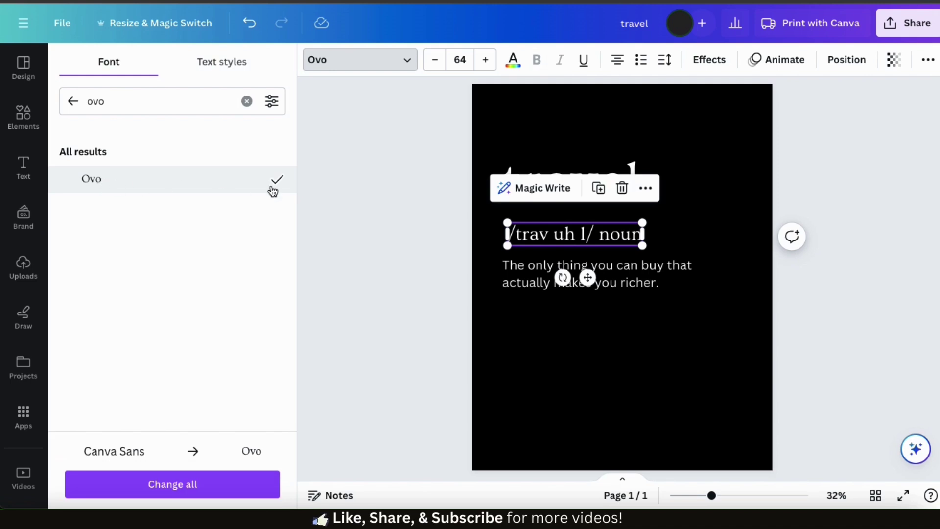
{"action": "left_click", "coordinate": [523, 277]}
{"action": "left_click", "coordinate": [114, 182]}
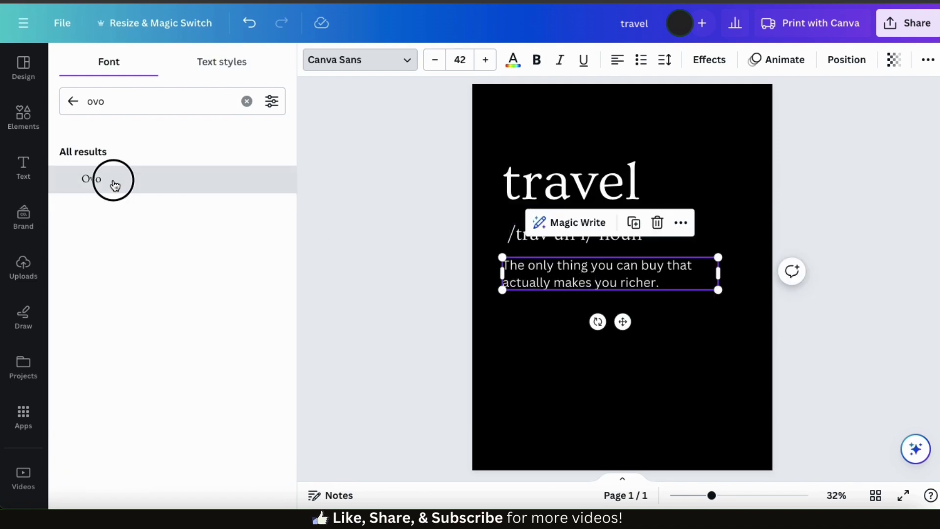
{"action": "left_click", "coordinate": [518, 319]}
- Reposition the subheading beneath "travel", left-aligned with it and with a small gap between the two
{"action": "left_click_drag", "start_coordinate": [570, 245], "coordinate": [566, 228]}
{"action": "left_click", "coordinate": [675, 329]}
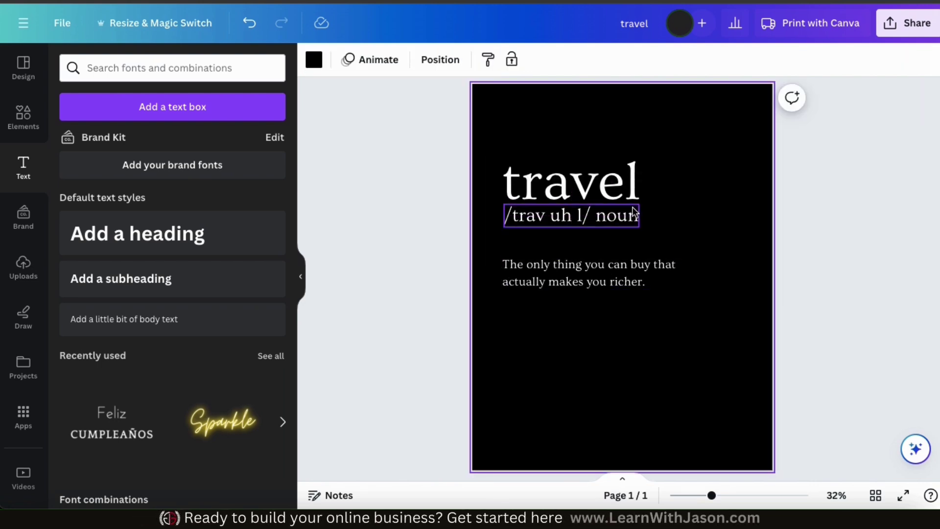
{"action": "left_click_drag", "start_coordinate": [638, 218], "coordinate": [625, 229]}
{"action": "left_click", "coordinate": [620, 247]}
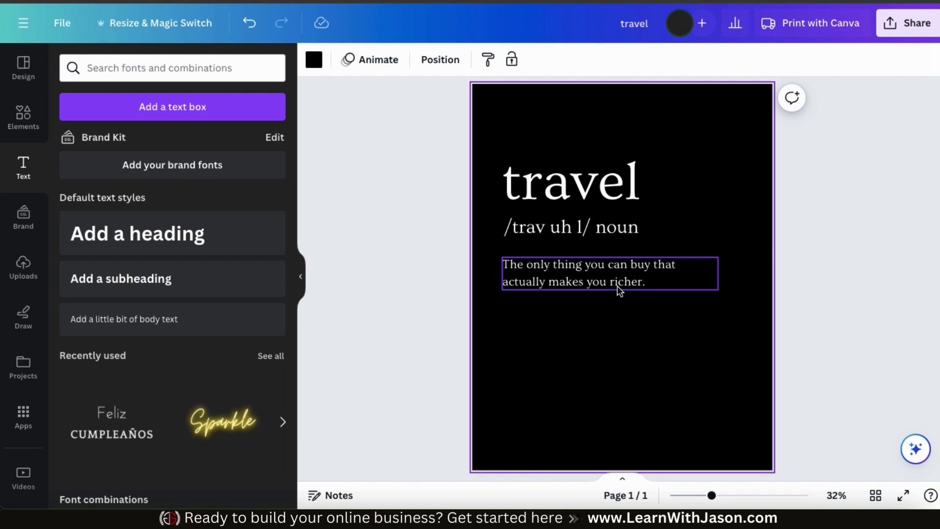
- Enlarge the body text and scale "travel" and its subheading down to matching widths
{"action": "left_click", "coordinate": [619, 288]}
{"action": "left_click_drag", "start_coordinate": [717, 289], "coordinate": [774, 336]}
{"action": "left_click", "coordinate": [635, 169]}
{"action": "left_click_drag", "start_coordinate": [641, 155], "coordinate": [619, 174]}
{"action": "left_click", "coordinate": [711, 223]}
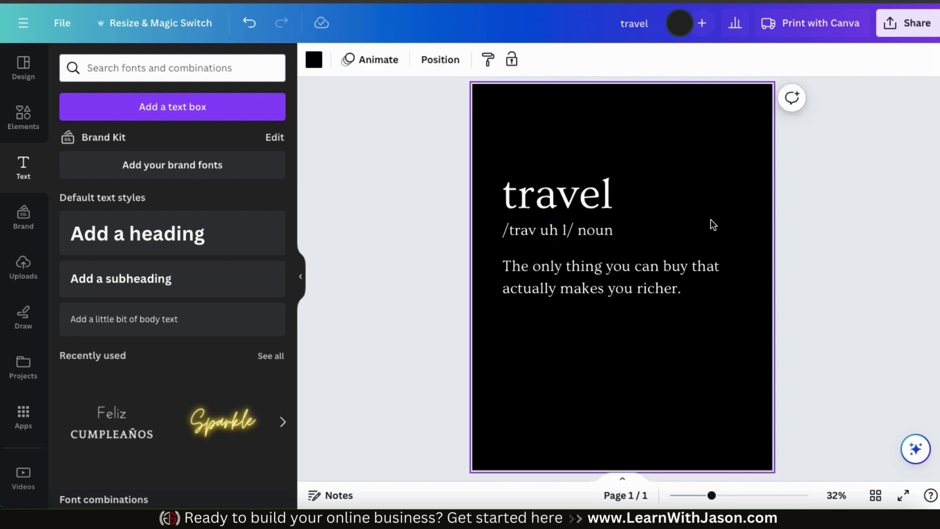
- Select all three text elements, enlarge them slightly together, and move the block higher on the page
{"action": "left_click", "coordinate": [798, 250]}
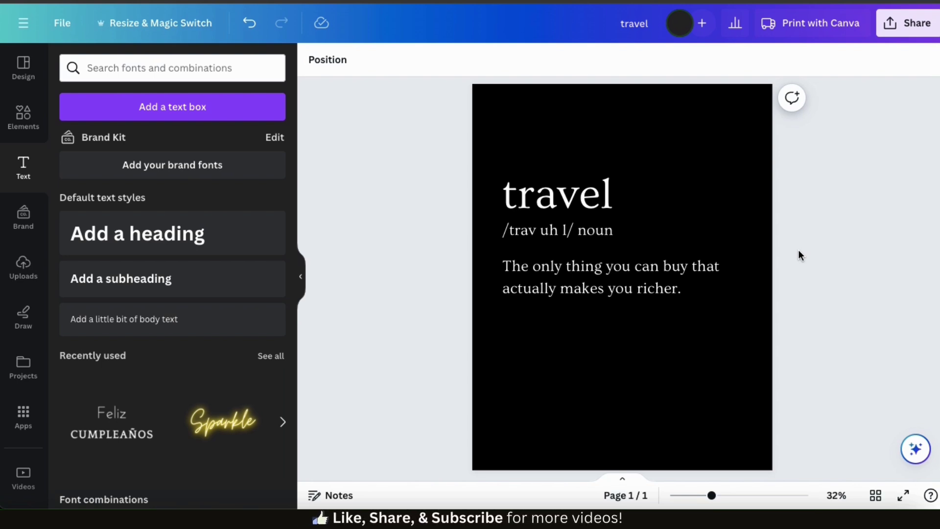
{"action": "left_click_drag", "start_coordinate": [767, 313], "coordinate": [501, 166]}
{"action": "left_click_drag", "start_coordinate": [773, 300], "coordinate": [788, 321]}
{"action": "left_click_drag", "start_coordinate": [579, 277], "coordinate": [585, 250]}
{"action": "left_click", "coordinate": [823, 352]}
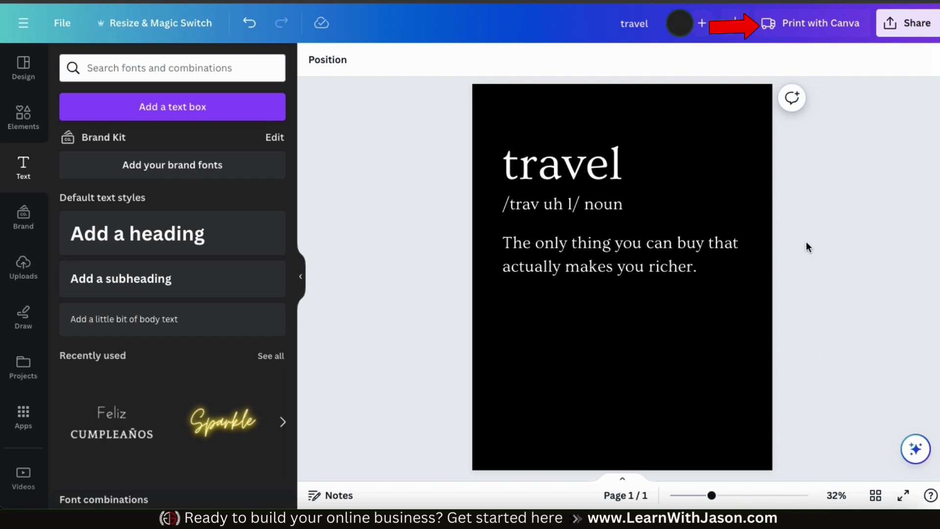
- Preview the design on the black women's T-shirt mockup, checking the walking and close-up front views
{"action": "left_click", "coordinate": [816, 27]}
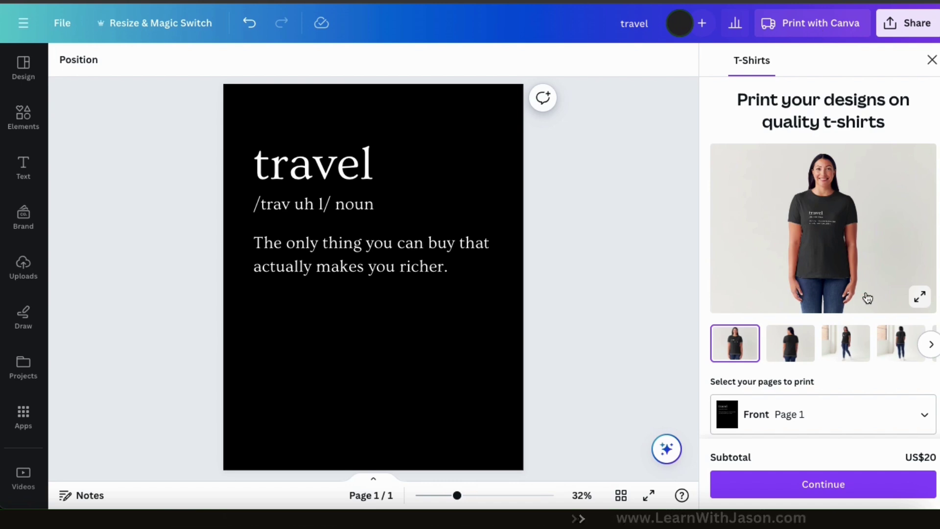
{"action": "left_click", "coordinate": [920, 300]}
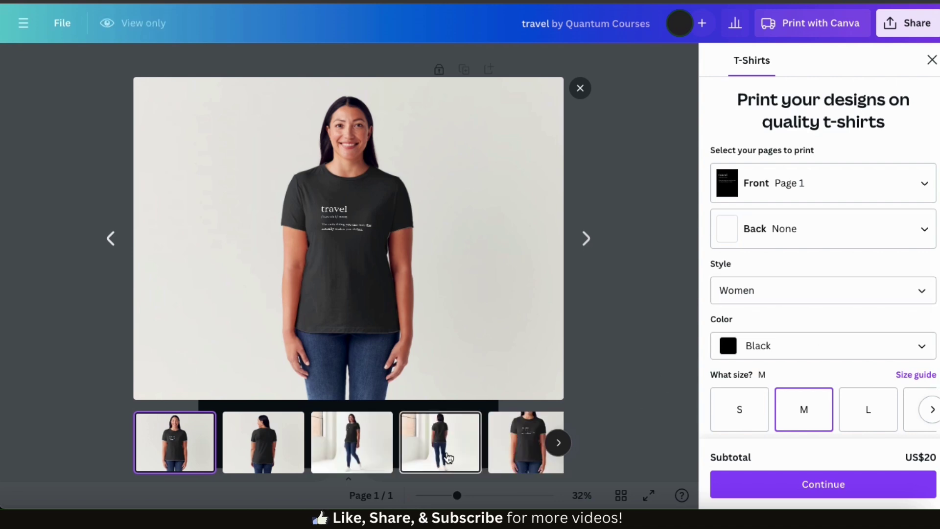
{"action": "left_click", "coordinate": [366, 450]}
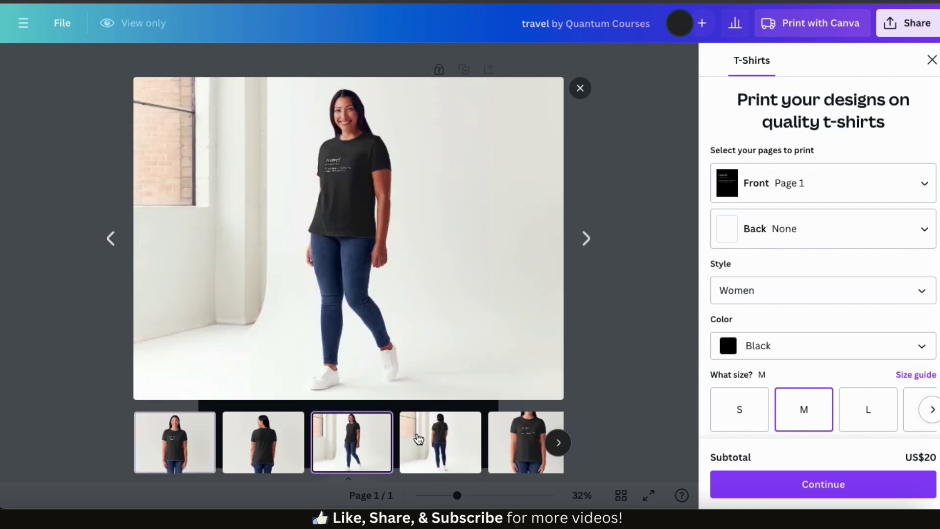
{"action": "left_click", "coordinate": [516, 453]}
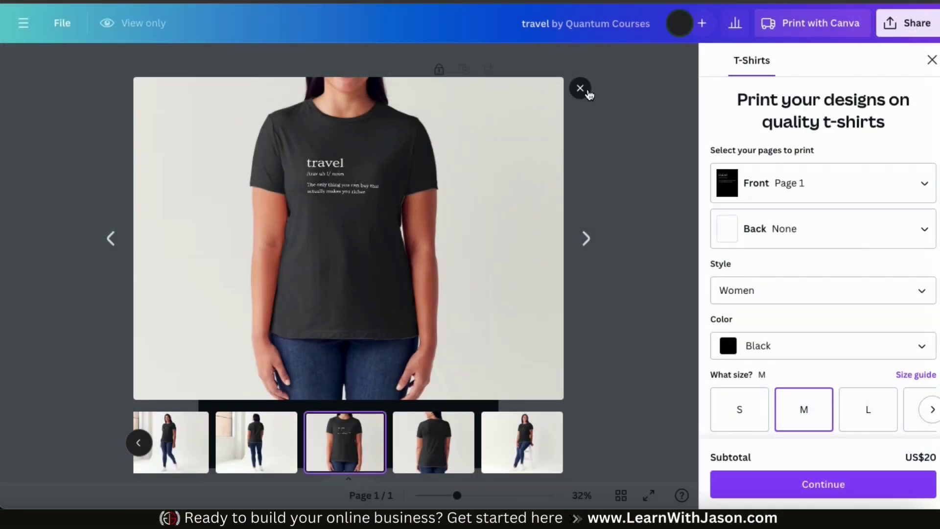
{"action": "left_click", "coordinate": [581, 88]}
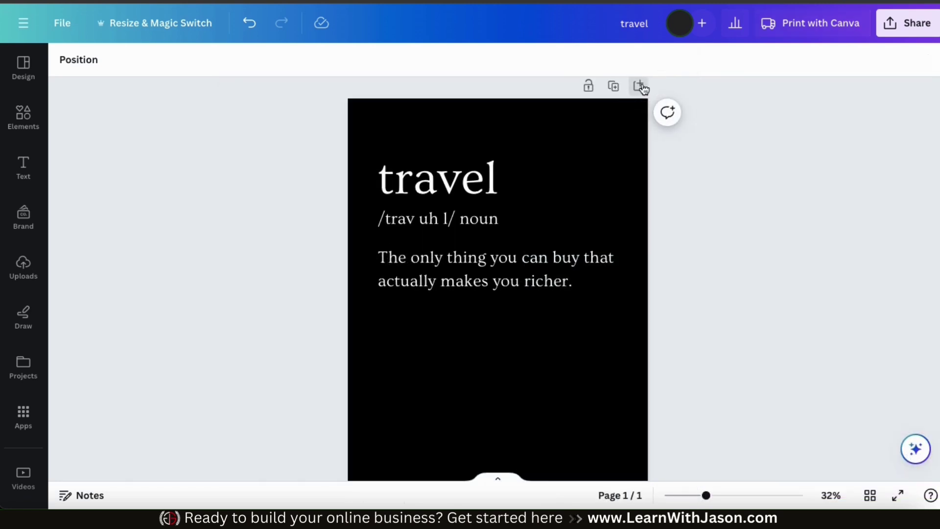
- Add a black page ahead of the "travel" page and add a heading reading "HUSTLE" to it
{"action": "left_click", "coordinate": [640, 87]}
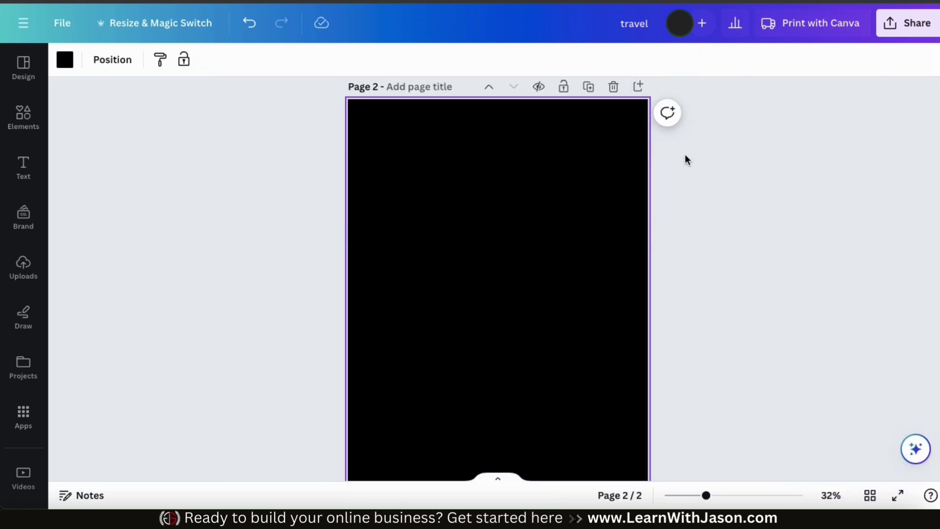
{"action": "left_click", "coordinate": [490, 88]}
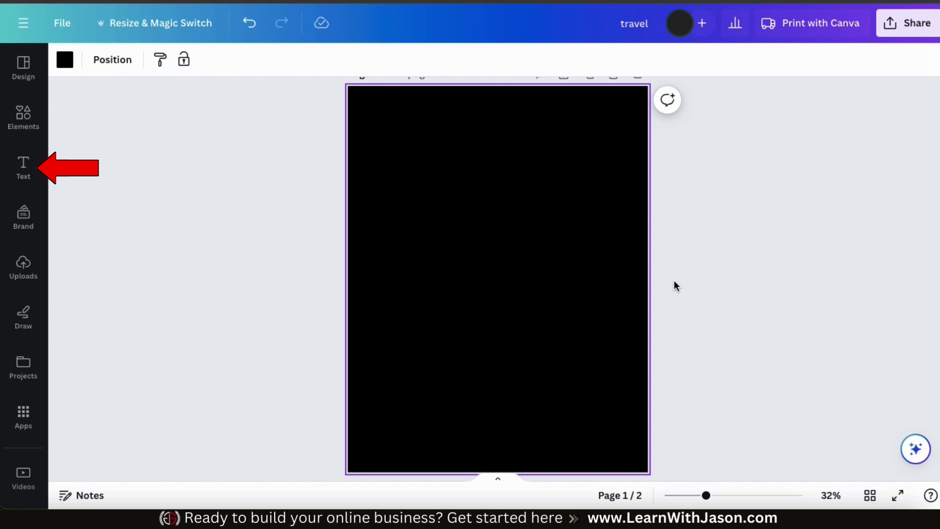
{"action": "left_click", "coordinate": [40, 171]}
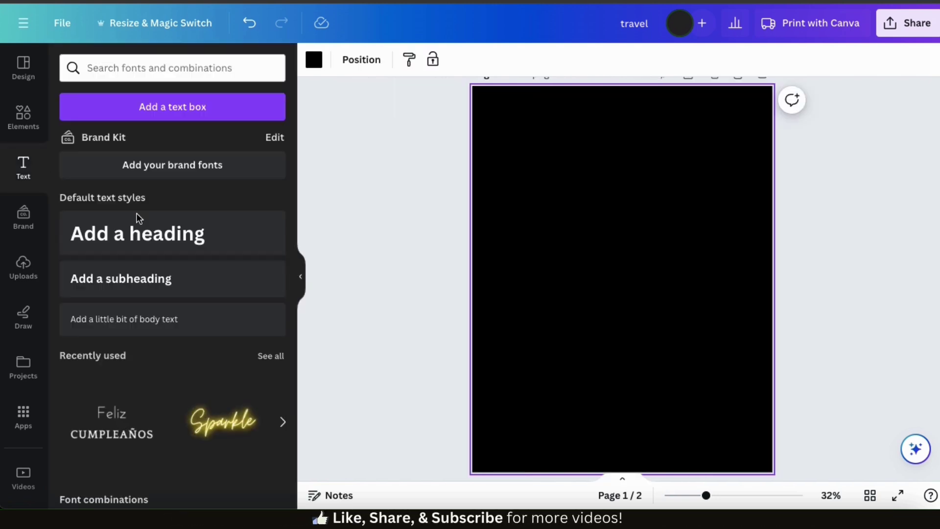
{"action": "left_click", "coordinate": [186, 247]}
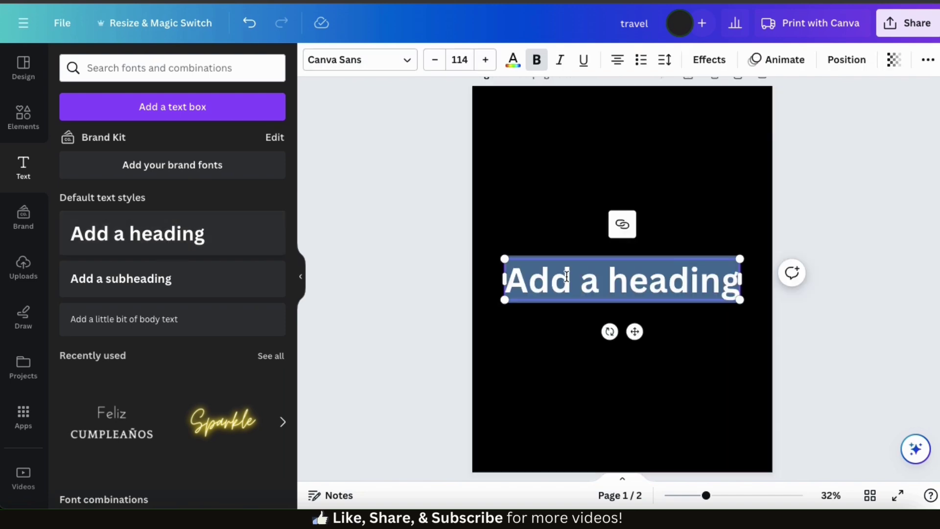
{"action": "type", "text": "HS"}
{"action": "key", "text": "BackSpace"}
{"action": "type", "text": "USTLE"}
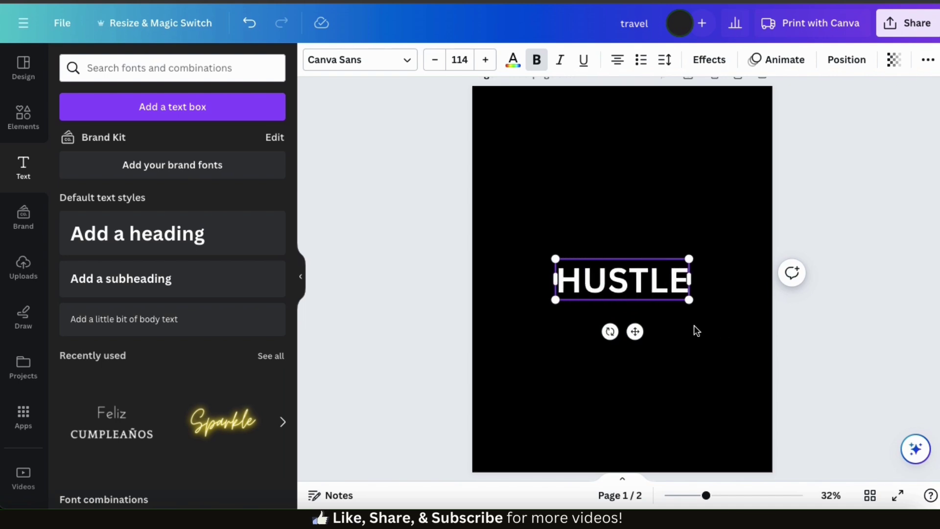
- Move the "HUSTLE" heading to the upper half of the page, enlarge it, and keep it horizontally centered
{"action": "left_click_drag", "start_coordinate": [655, 267], "coordinate": [655, 212]}
{"action": "left_click_drag", "start_coordinate": [694, 251], "coordinate": [670, 234]}
{"action": "left_click", "coordinate": [680, 288]}
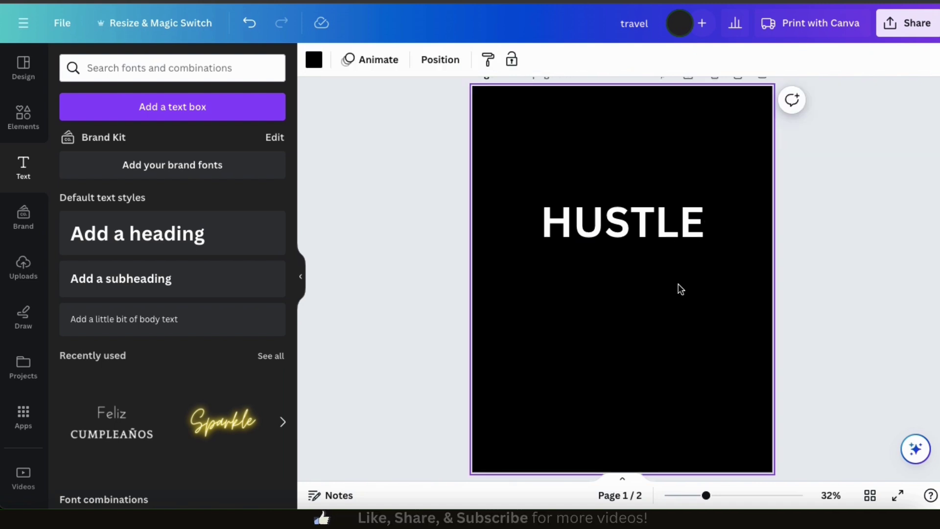
- Add a subheading reading "Working hard & achieving goals." directly under "HUSTLE", scaled to about size 34 to match the heading's width
{"action": "left_click", "coordinate": [198, 283]}
{"action": "type", "text": "Working hard &  achieving goals!"}
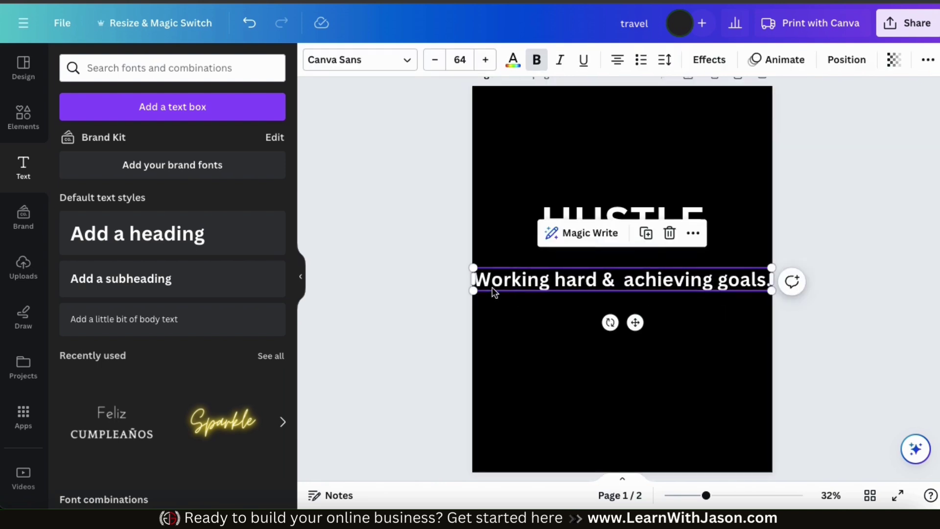
{"action": "left_click_drag", "start_coordinate": [473, 268], "coordinate": [545, 267]}
{"action": "left_click_drag", "start_coordinate": [772, 284], "coordinate": [666, 255]}
{"action": "left_click", "coordinate": [667, 297]}
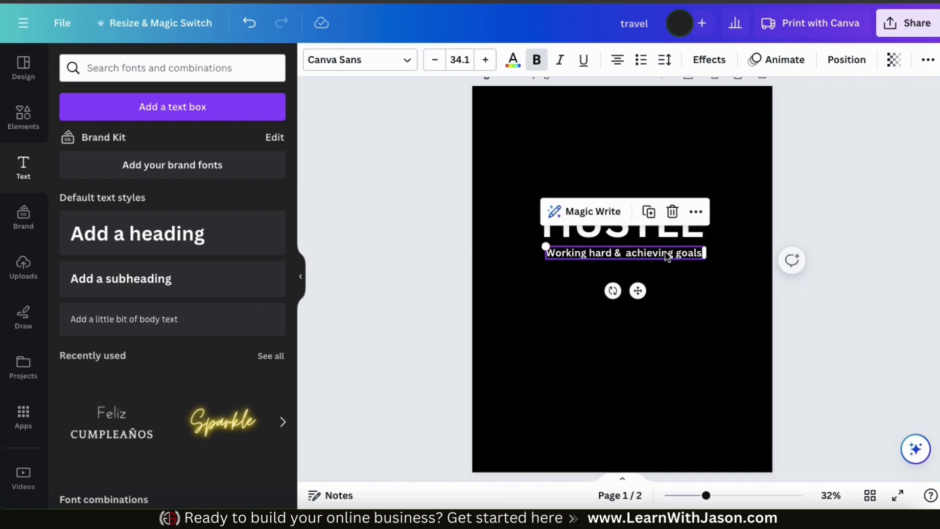
{"action": "left_click", "coordinate": [694, 282]}
- Select "HUSTLE" and its subheading together, enlarge them, and move them higher while keeping them centered on the page
{"action": "left_click_drag", "start_coordinate": [701, 283], "coordinate": [633, 225]}
{"action": "left_click_drag", "start_coordinate": [540, 258], "coordinate": [502, 273]}
{"action": "left_click_drag", "start_coordinate": [569, 243], "coordinate": [586, 200]}
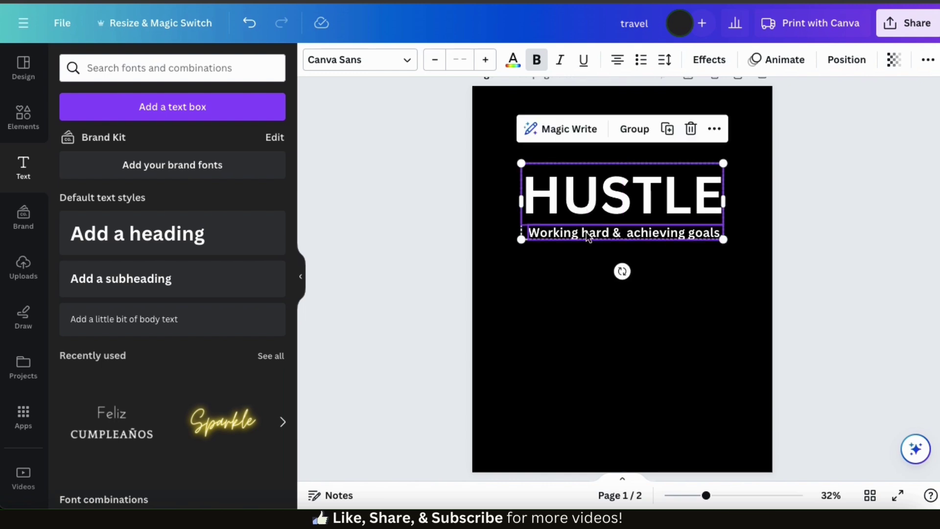
{"action": "left_click", "coordinate": [605, 330]}
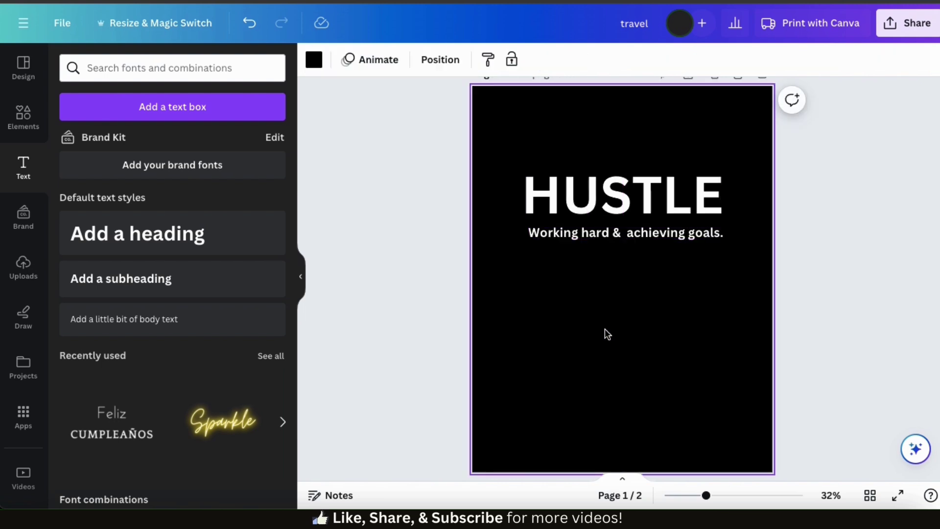
- Change the "HUSTLE" heading's font to Edo and enlarge it to match the width of the subheading below
{"action": "left_click", "coordinate": [607, 192]}
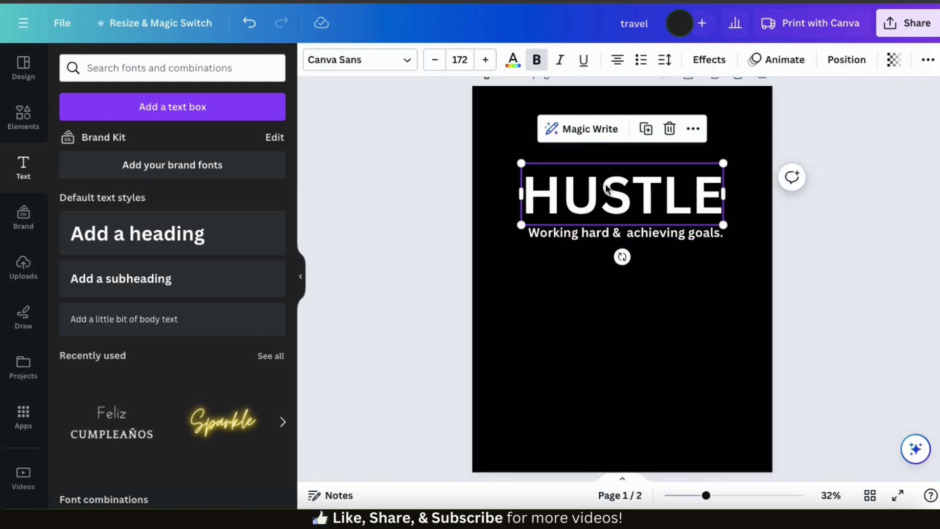
{"action": "left_click", "coordinate": [411, 62]}
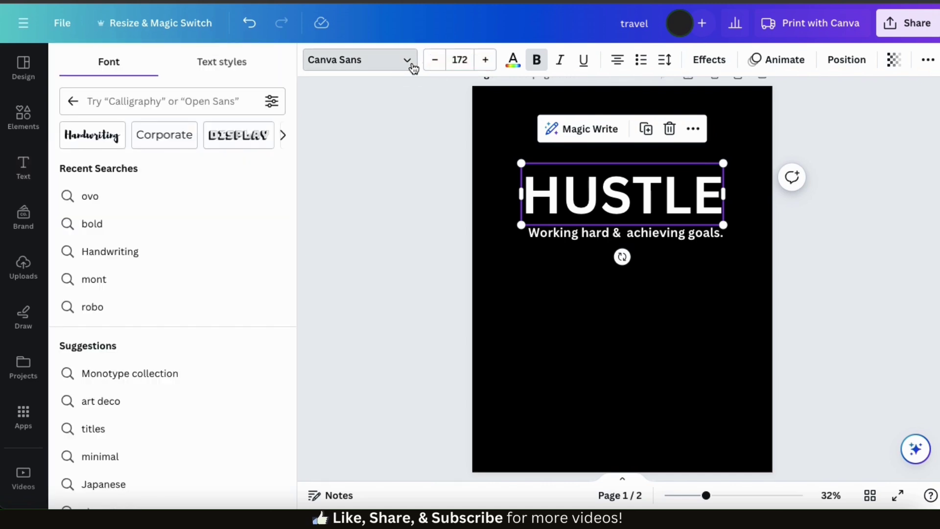
{"action": "left_click", "coordinate": [202, 103]}
{"action": "type", "text": "edo"}
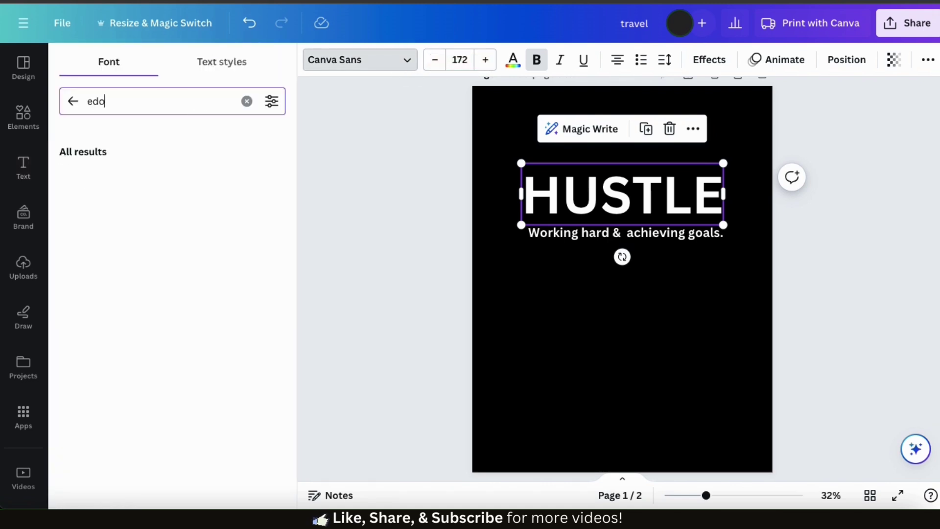
{"action": "left_click", "coordinate": [133, 184]}
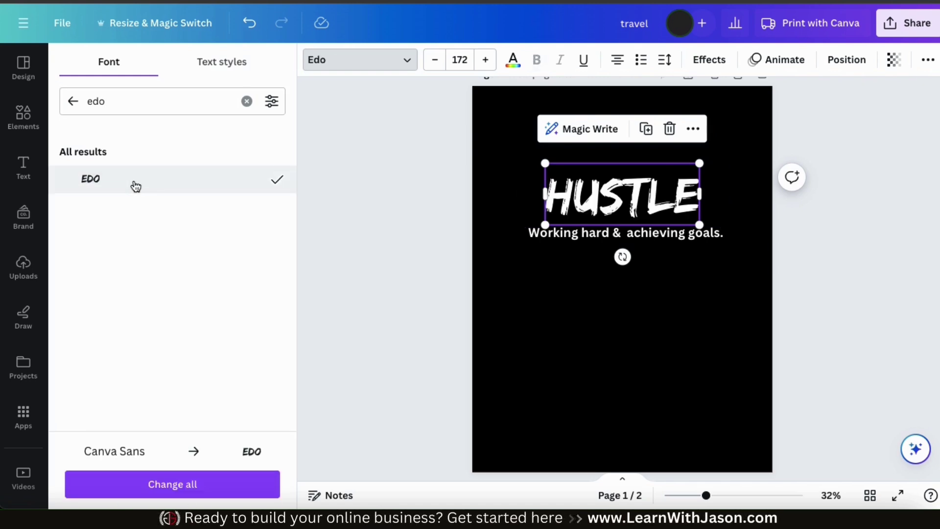
{"action": "left_click_drag", "start_coordinate": [545, 224], "coordinate": [524, 234]}
{"action": "left_click_drag", "start_coordinate": [699, 162], "coordinate": [726, 153]}
{"action": "left_click", "coordinate": [721, 256]}
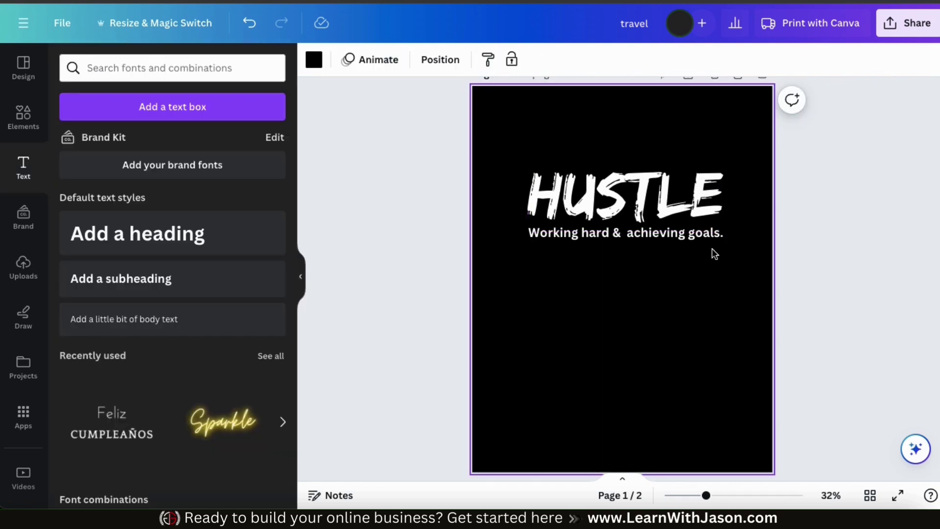
- Try several handwriting fonts on the "Working hard & achieving goals." subheading and settle on Sigher
{"action": "left_click", "coordinate": [699, 236]}
{"action": "left_click", "coordinate": [406, 63]}
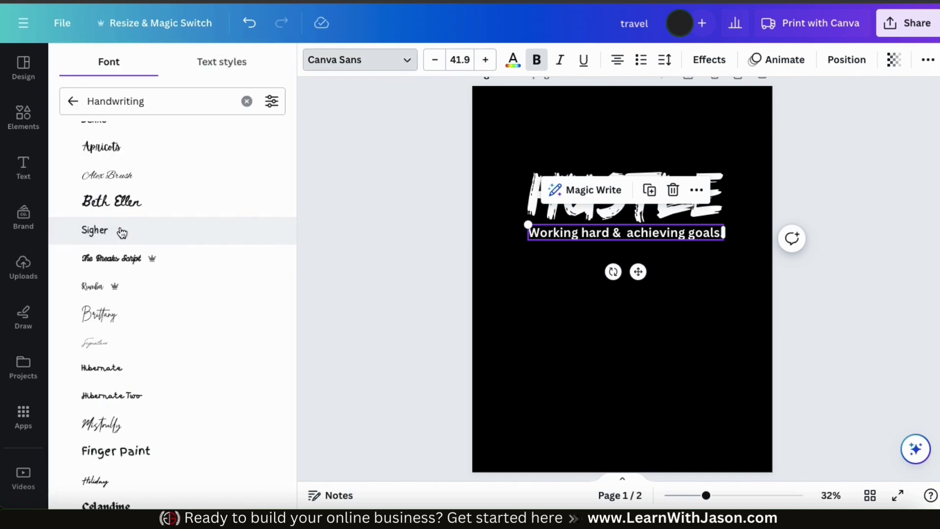
{"action": "left_click", "coordinate": [122, 231]}
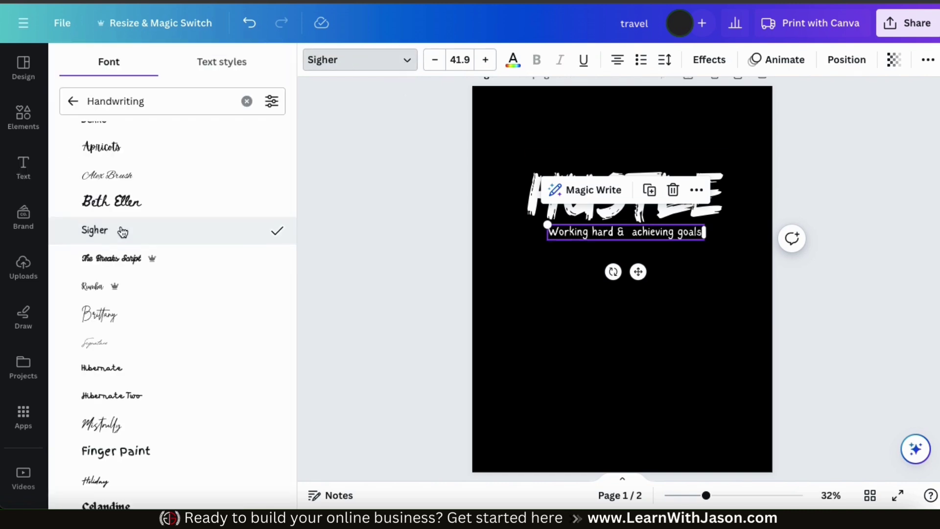
{"action": "scroll", "coordinate": [122, 231], "scroll_direction": "down", "scroll_amount": 5}
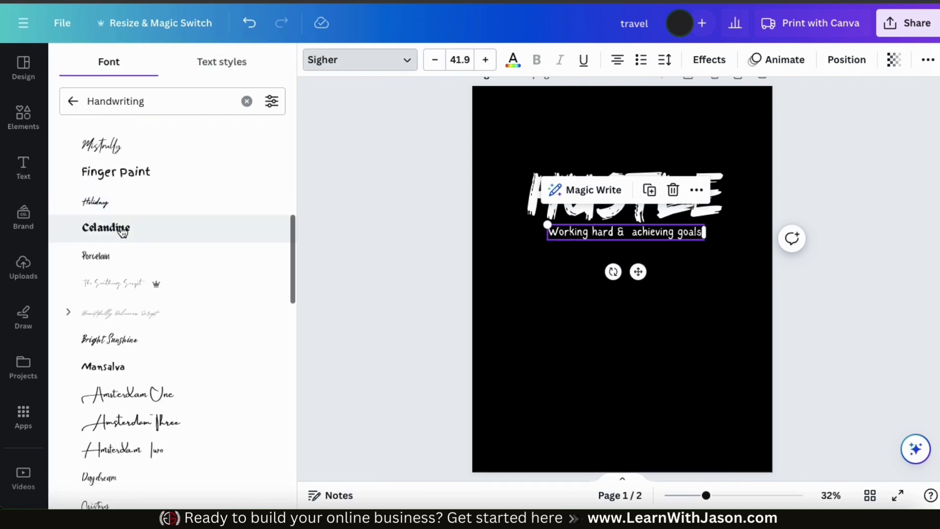
{"action": "left_click", "coordinate": [122, 231]}
{"action": "scroll", "coordinate": [120, 259], "scroll_direction": "down", "scroll_amount": 2}
{"action": "left_click", "coordinate": [117, 272]}
{"action": "scroll", "coordinate": [120, 298], "scroll_direction": "up", "scroll_amount": 6}
{"action": "left_click", "coordinate": [122, 330]}
{"action": "left_click", "coordinate": [137, 251]}
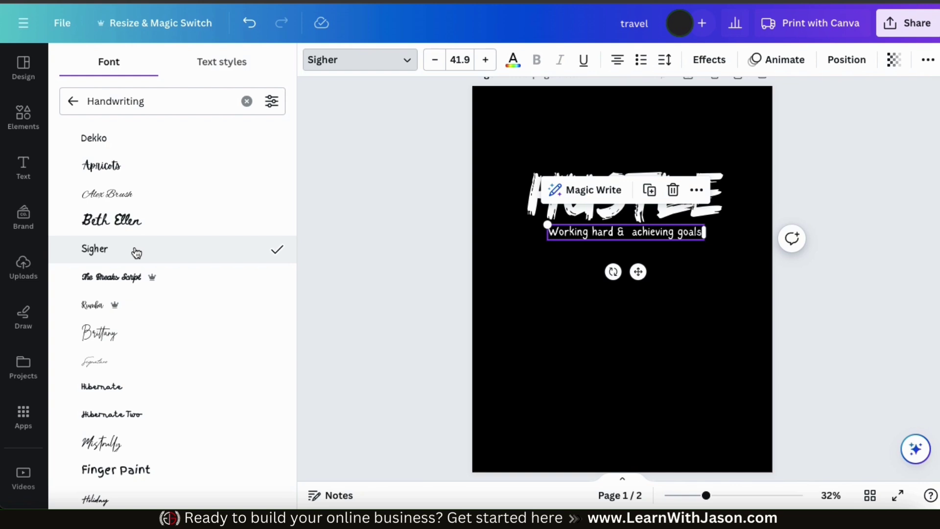
- Remove the extra space after "&" in the subheading and enlarge it to about size 54 to match the heading's width
{"action": "left_click", "coordinate": [556, 310]}
{"action": "left_click", "coordinate": [586, 232]}
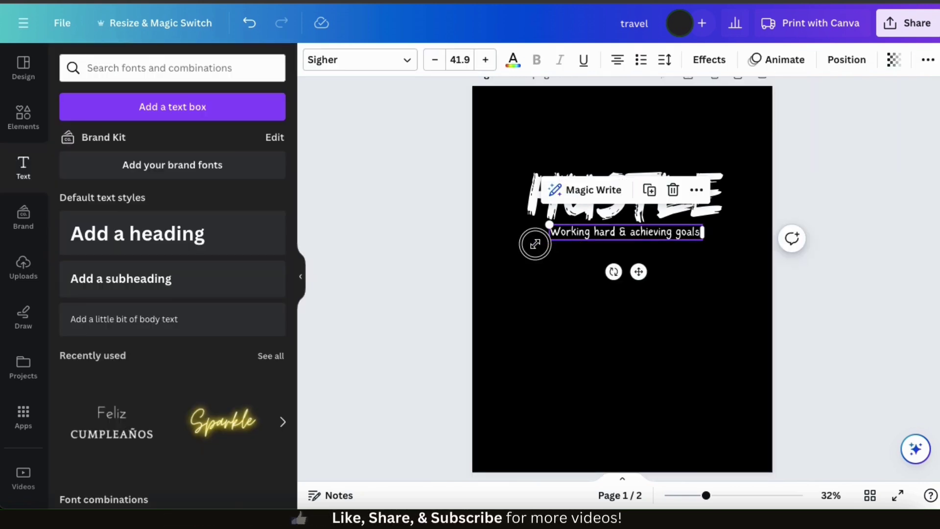
{"action": "left_click_drag", "start_coordinate": [541, 242], "coordinate": [529, 245]}
{"action": "left_click_drag", "start_coordinate": [701, 243], "coordinate": [723, 253]}
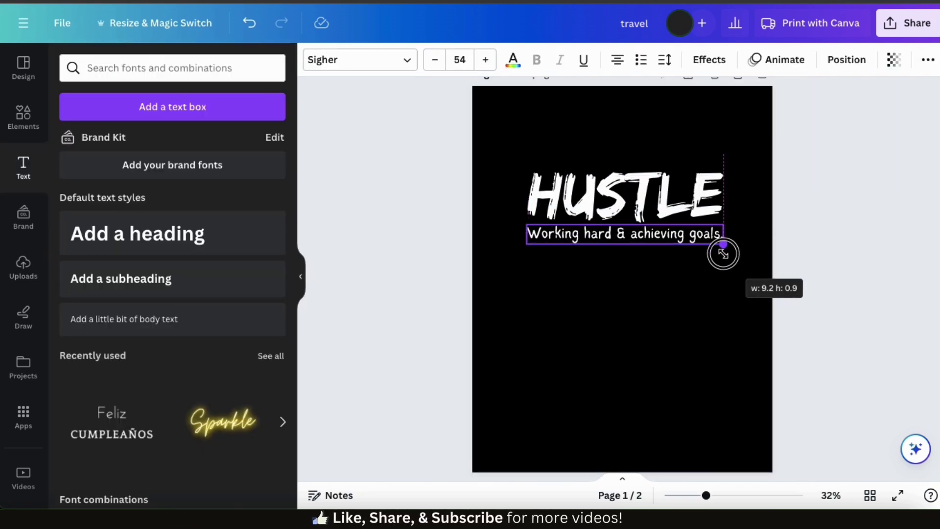
{"action": "left_click", "coordinate": [730, 286]}
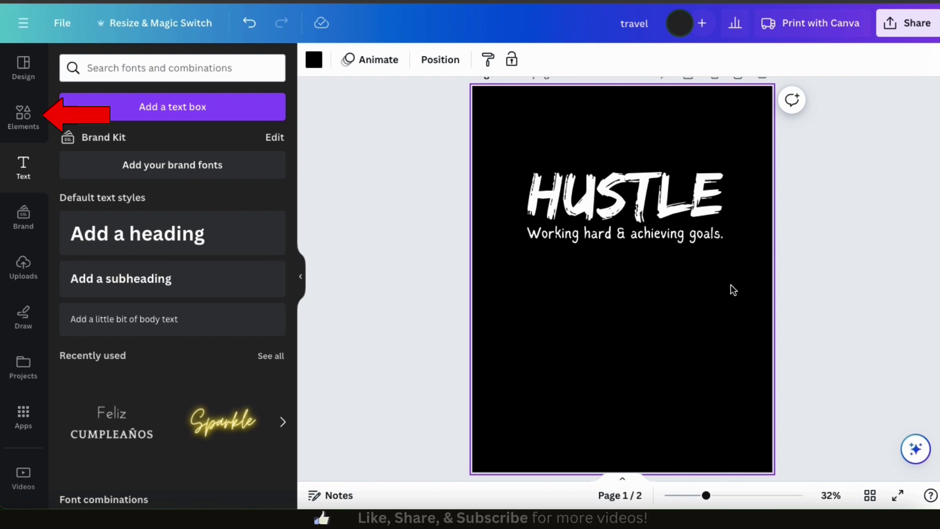
- Search the elements library for "crown" and limit the results to graphics
{"action": "left_click", "coordinate": [30, 120]}
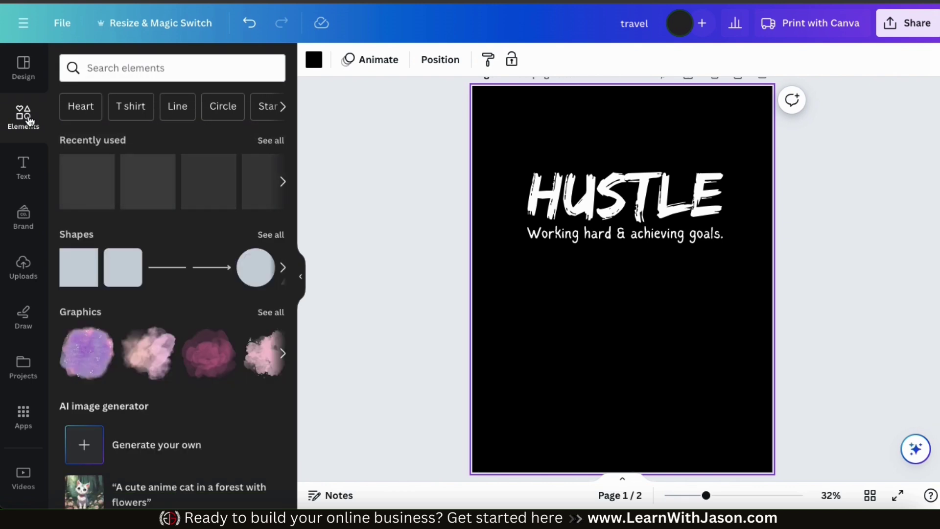
{"action": "left_click", "coordinate": [133, 64]}
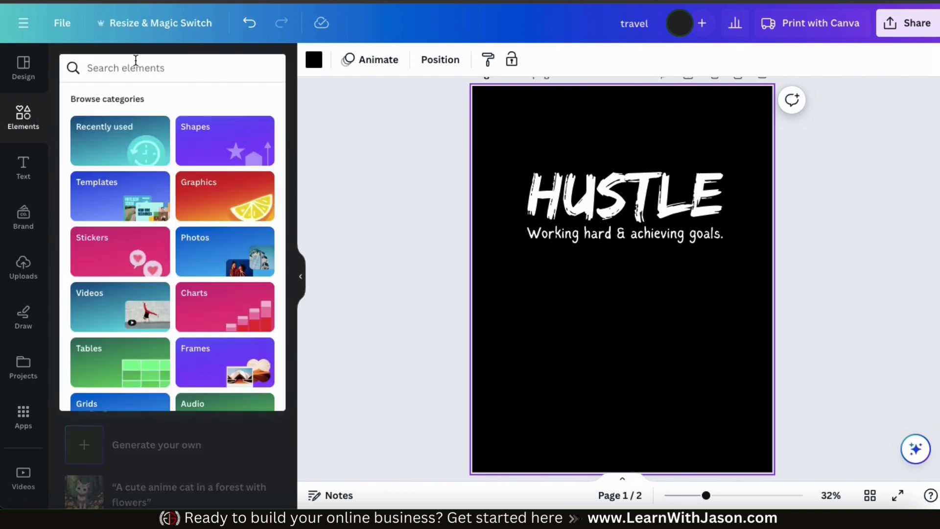
{"action": "type", "text": "crown"}
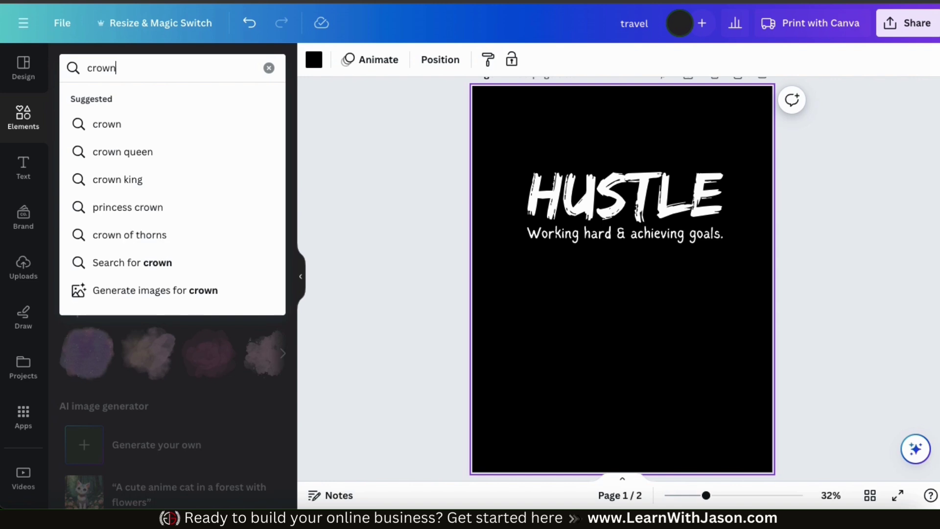
{"action": "key", "text": "Return"}
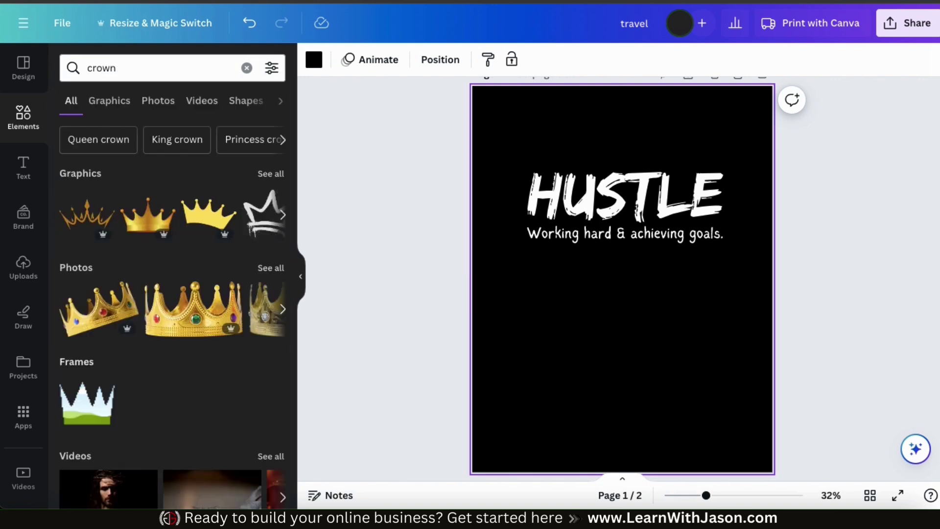
{"action": "left_click", "coordinate": [114, 113]}
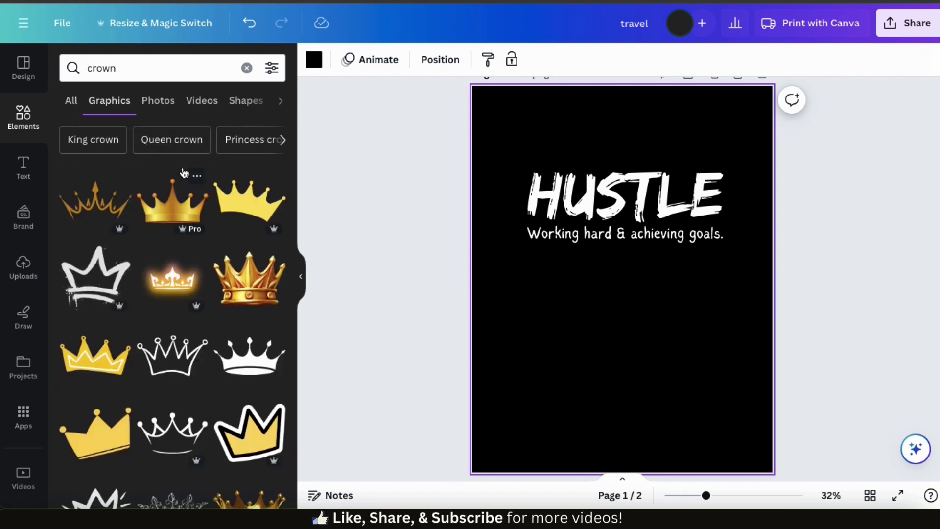
- Browse the crown graphics and add the tilted yellow crown with black and white outlines to the page
{"action": "scroll", "coordinate": [184, 173], "scroll_direction": "down", "scroll_amount": 3}
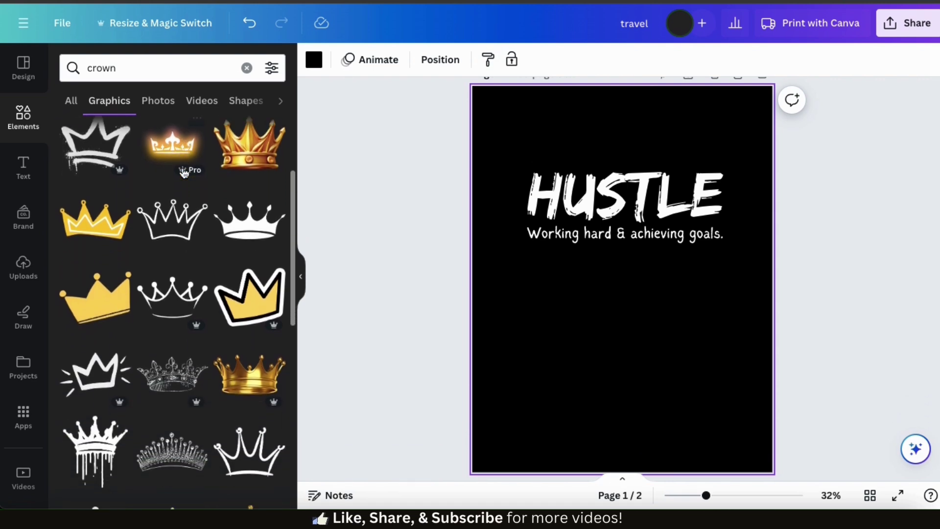
{"action": "scroll", "coordinate": [184, 173], "scroll_direction": "down", "scroll_amount": 3}
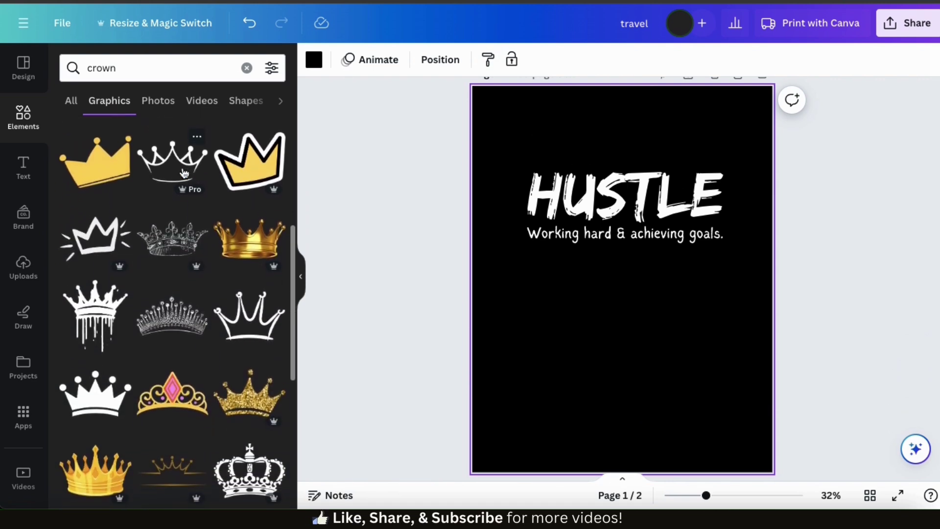
{"action": "scroll", "coordinate": [183, 172], "scroll_direction": "down", "scroll_amount": 7}
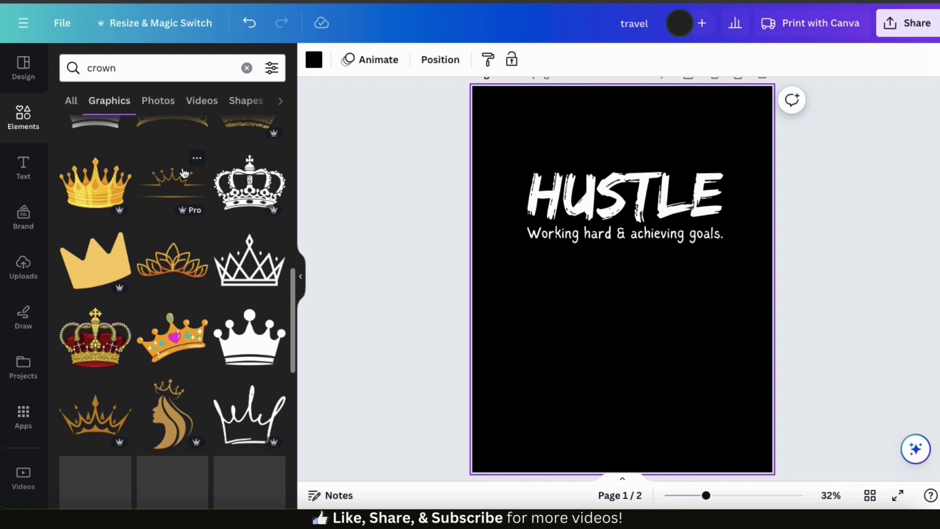
{"action": "scroll", "coordinate": [184, 173], "scroll_direction": "down", "scroll_amount": 4}
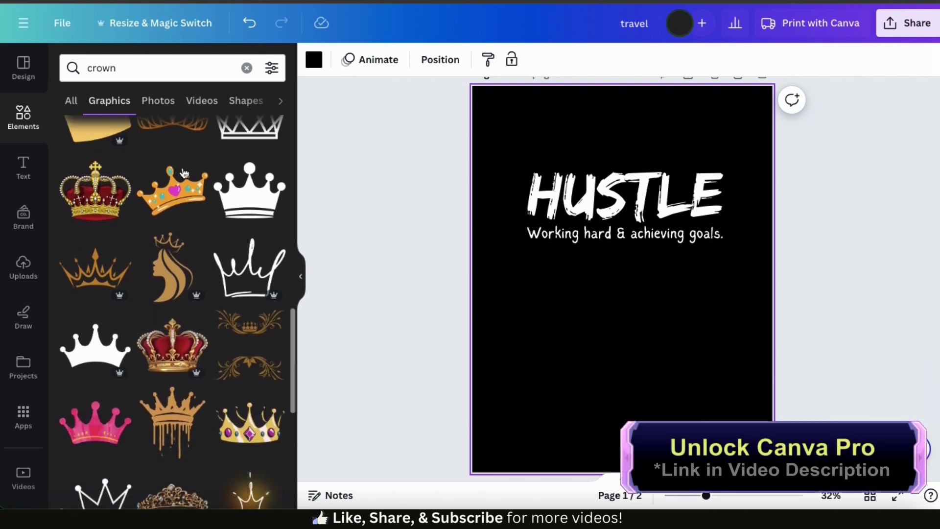
{"action": "scroll", "coordinate": [183, 173], "scroll_direction": "down", "scroll_amount": 5}
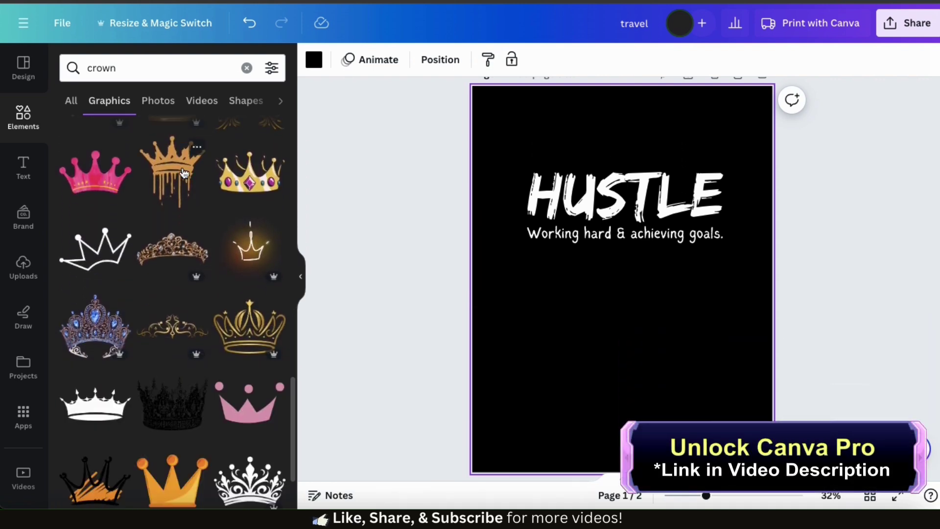
{"action": "scroll", "coordinate": [183, 173], "scroll_direction": "down", "scroll_amount": 6}
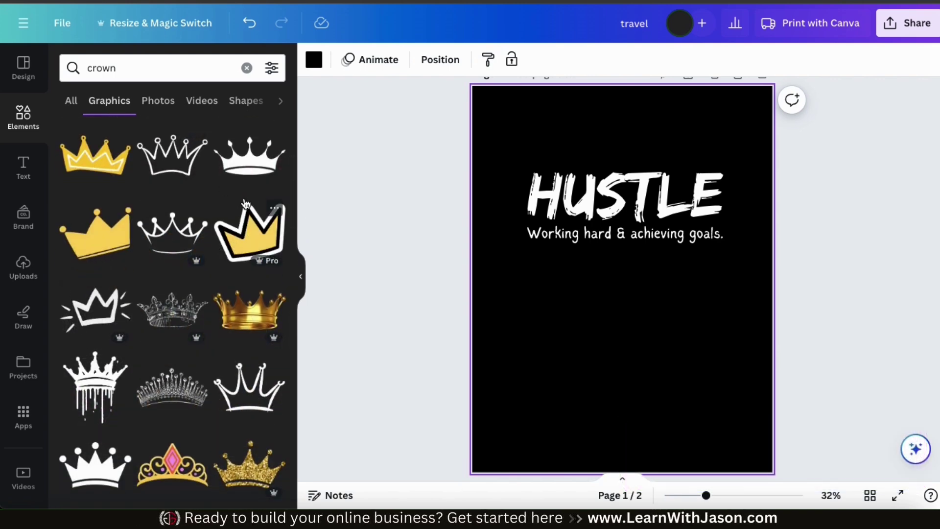
{"action": "left_click", "coordinate": [256, 233]}
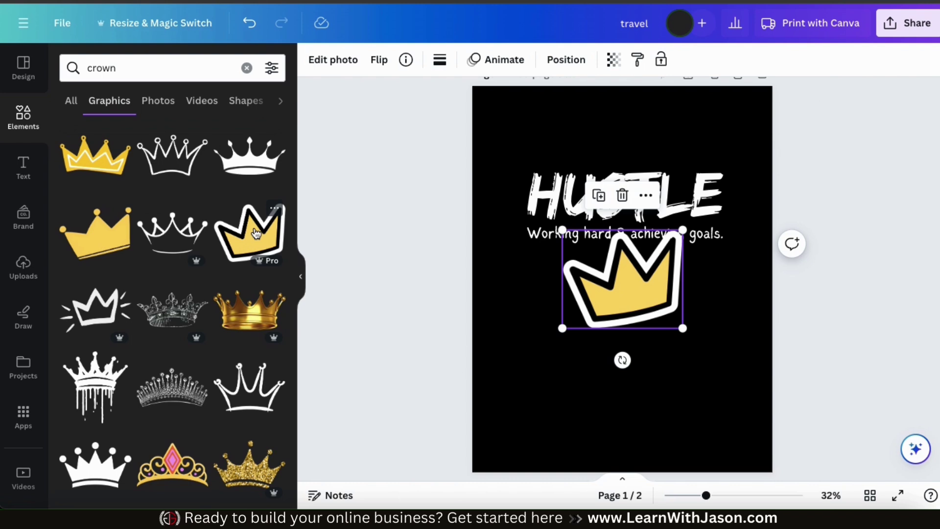
- Shrink the crown to about 2.16 by 1.77 in, tilt it about -10.2°, and place it on the upper-left corner of the "H"
{"action": "left_click_drag", "start_coordinate": [682, 328], "coordinate": [543, 181]}
{"action": "left_click_drag", "start_coordinate": [525, 213], "coordinate": [541, 215]}
{"action": "left_click_drag", "start_coordinate": [537, 172], "coordinate": [514, 166]}
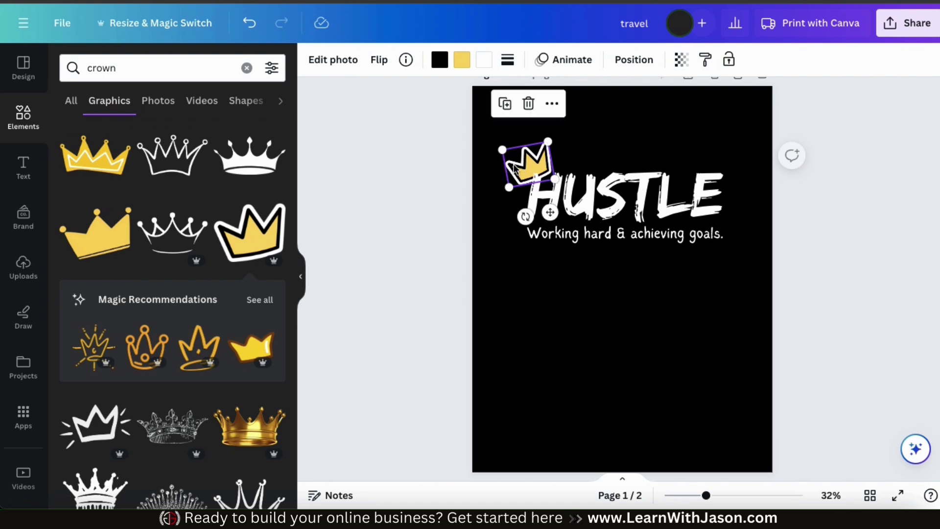
- Bring the crown in front of all other elements on the page, keeping it selected
{"action": "left_click", "coordinate": [640, 64]}
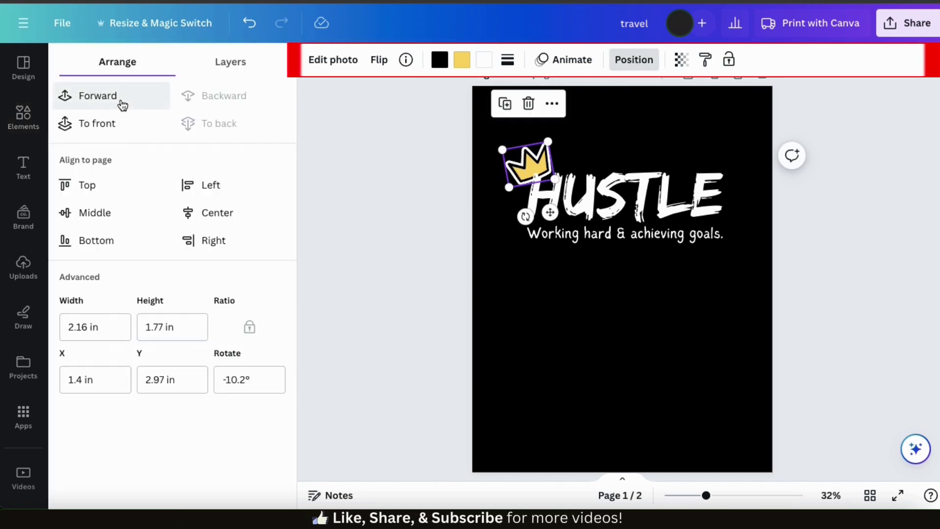
{"action": "left_click", "coordinate": [112, 125]}
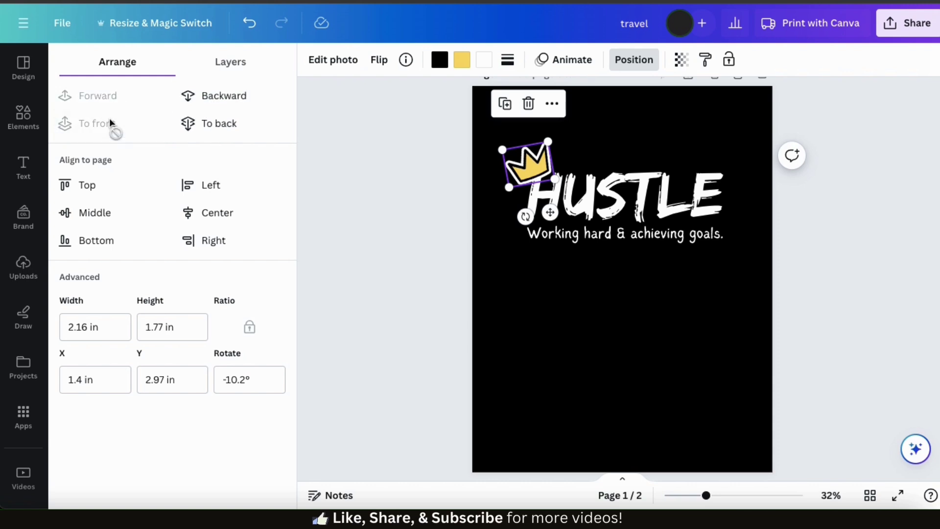
{"action": "left_click", "coordinate": [527, 167]}
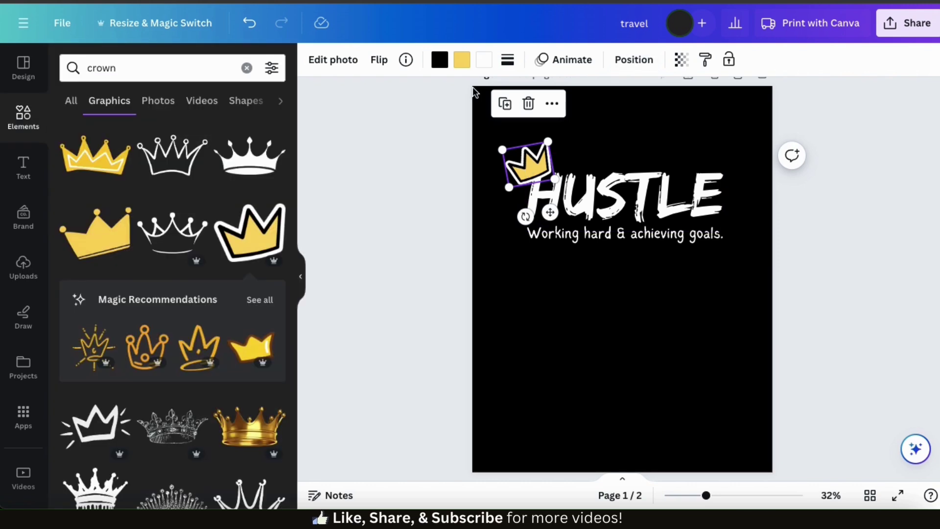
- Try red and indigo for the crown's yellow fill, undo both color changes, and deselect the crown
{"action": "left_click", "coordinate": [461, 60]}
{"action": "left_click", "coordinate": [121, 379]}
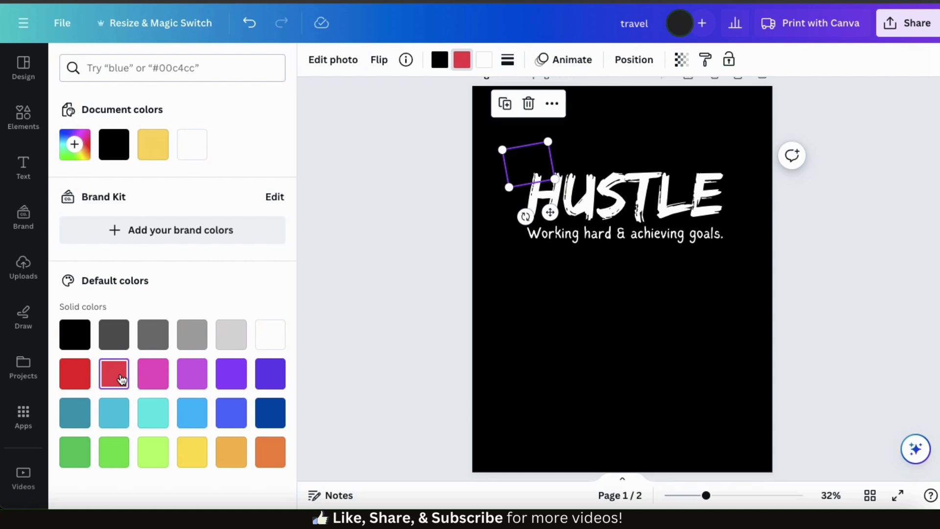
{"action": "left_click", "coordinate": [269, 374]}
{"action": "key", "text": "ctrl+z"}
{"action": "key", "text": "ctrl+z"}
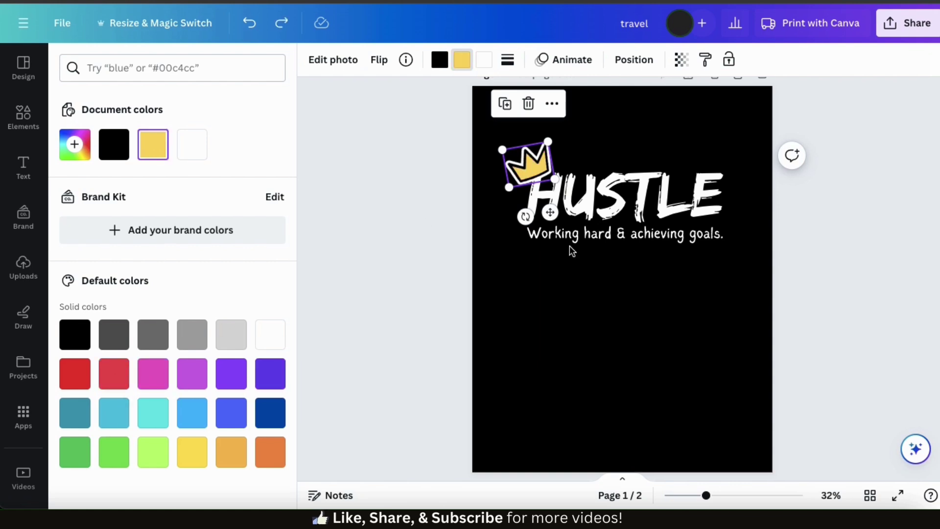
{"action": "left_click", "coordinate": [736, 277]}
{"action": "key", "text": "Escape"}
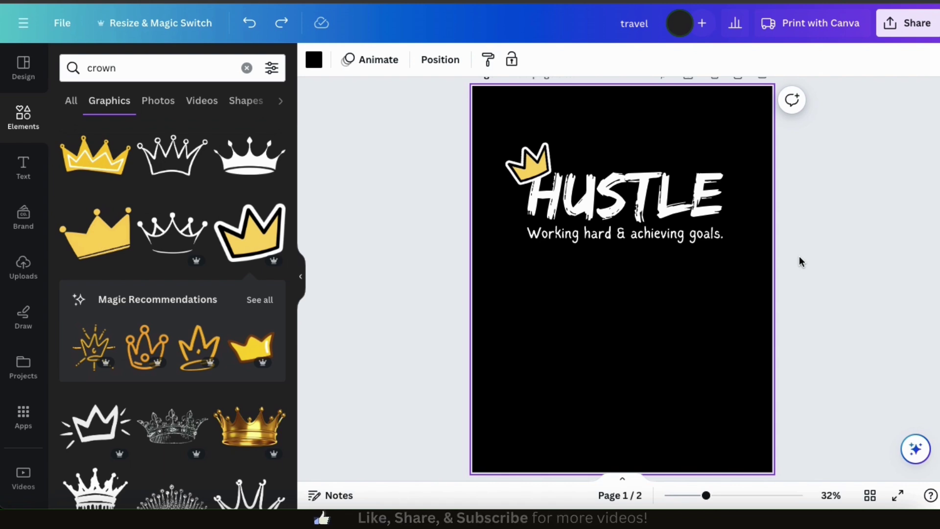
- Preview the "HUSTLE" design on the printable T-shirt and examine the enlarged mockup photos of the model wearing it
{"action": "left_click", "coordinate": [830, 32]}
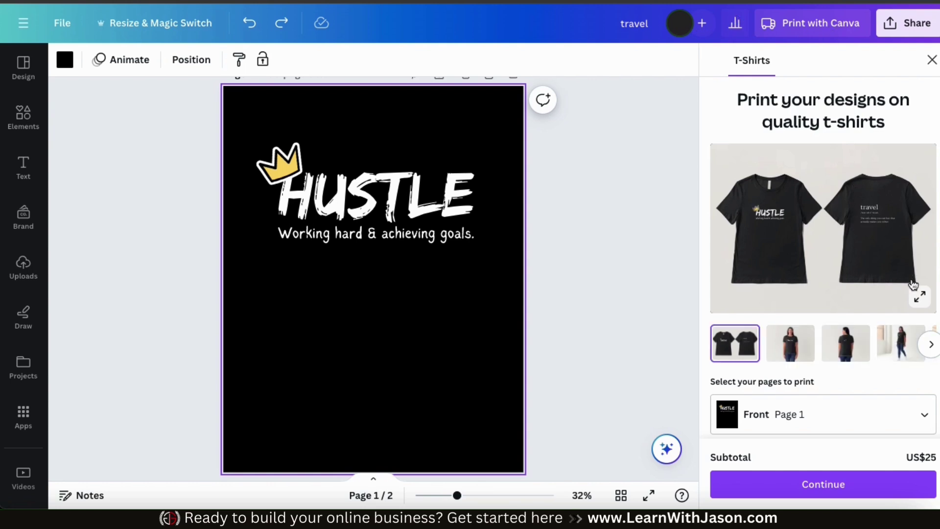
{"action": "left_click", "coordinate": [920, 297]}
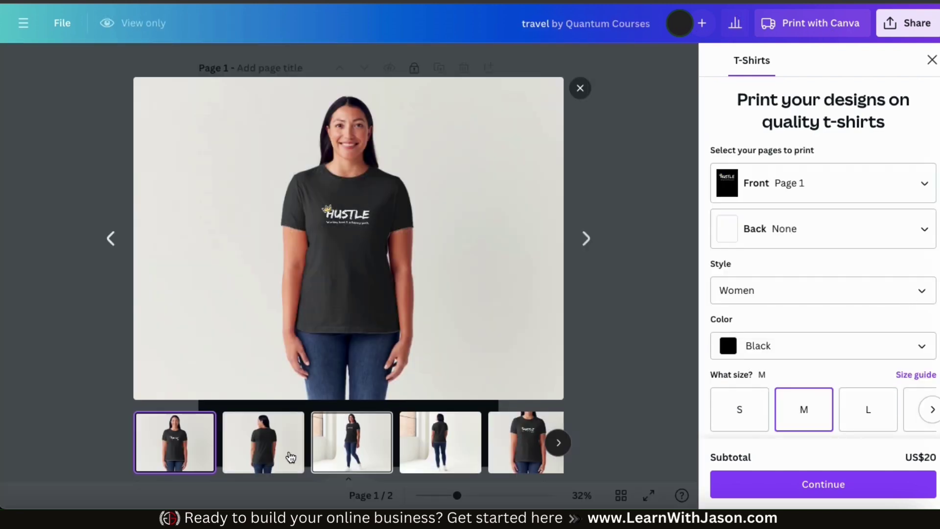
{"action": "left_click", "coordinate": [353, 441]}
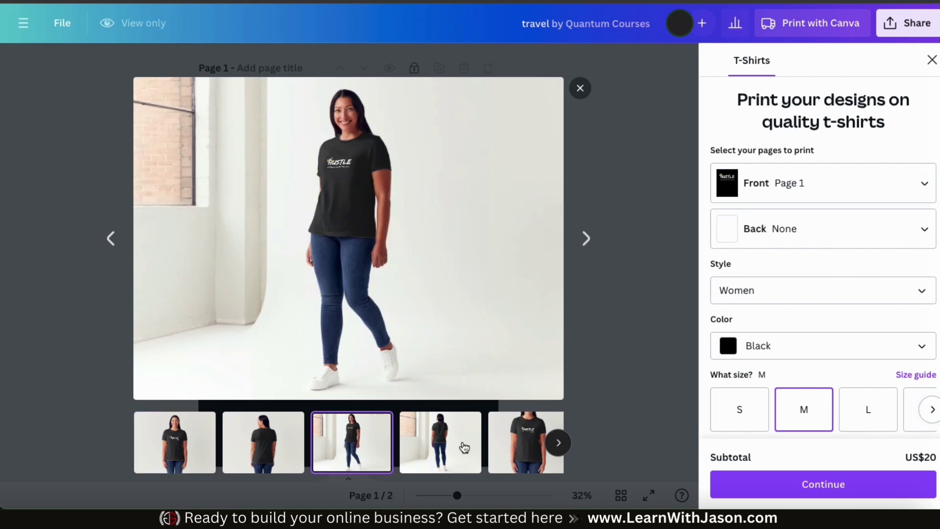
{"action": "left_click", "coordinate": [518, 442]}
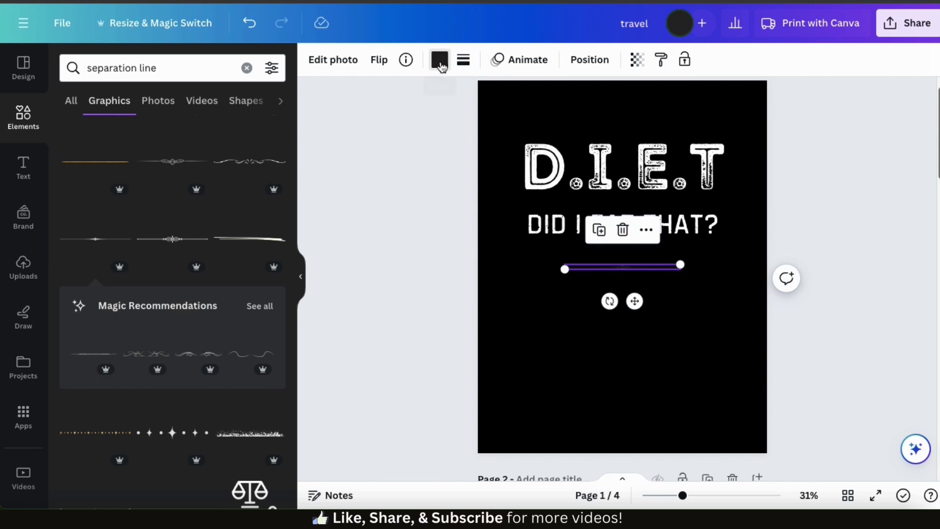
- Recolor the separation line white and place it between "D.I.E.T" and "DID I EAT THAT?"
{"action": "left_click", "coordinate": [440, 60]}
{"action": "left_click", "coordinate": [270, 144]}
{"action": "left_click_drag", "start_coordinate": [564, 268], "coordinate": [629, 210]}
{"action": "left_click", "coordinate": [629, 227]}
{"action": "left_click", "coordinate": [746, 294]}
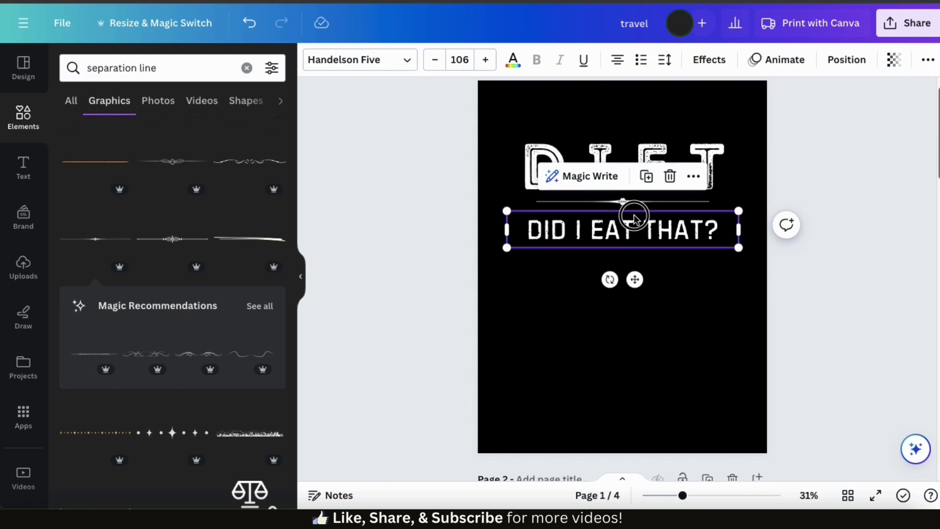
{"action": "left_click", "coordinate": [791, 295]}
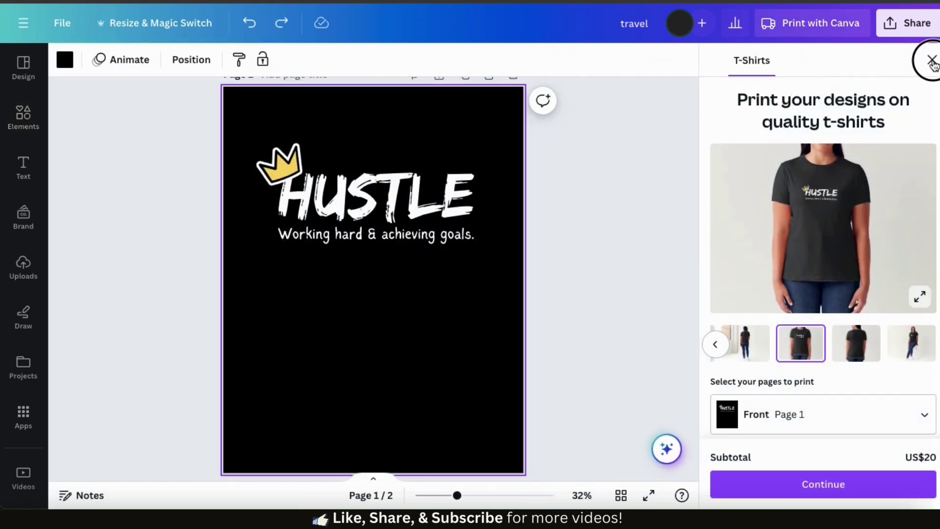
- Close the T-shirt print preview, add a blank page, and move it above the "HUSTLE" page
{"action": "left_click", "coordinate": [932, 59]}
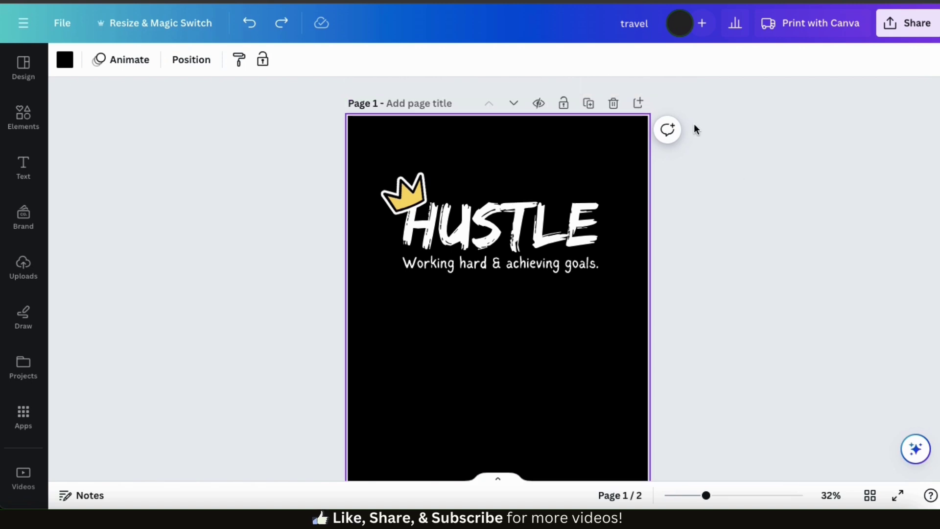
{"action": "left_click", "coordinate": [640, 104]}
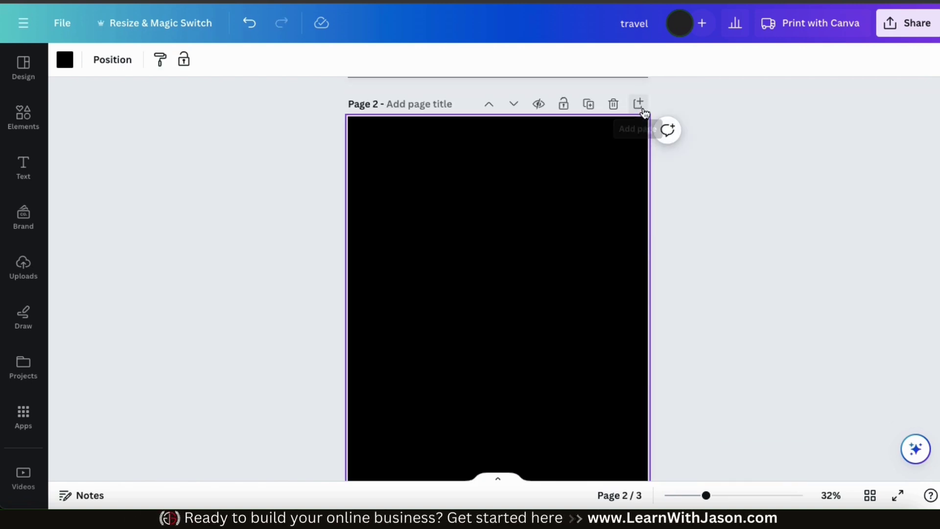
{"action": "left_click", "coordinate": [489, 103]}
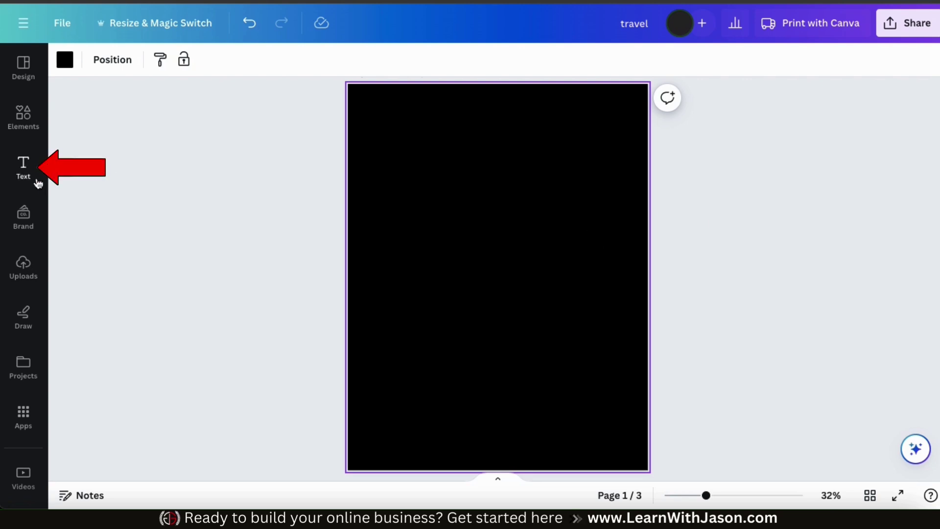
- Add a heading reading "POSITIVE" and place it horizontally centered in the upper half of the black page
{"action": "left_click", "coordinate": [23, 165]}
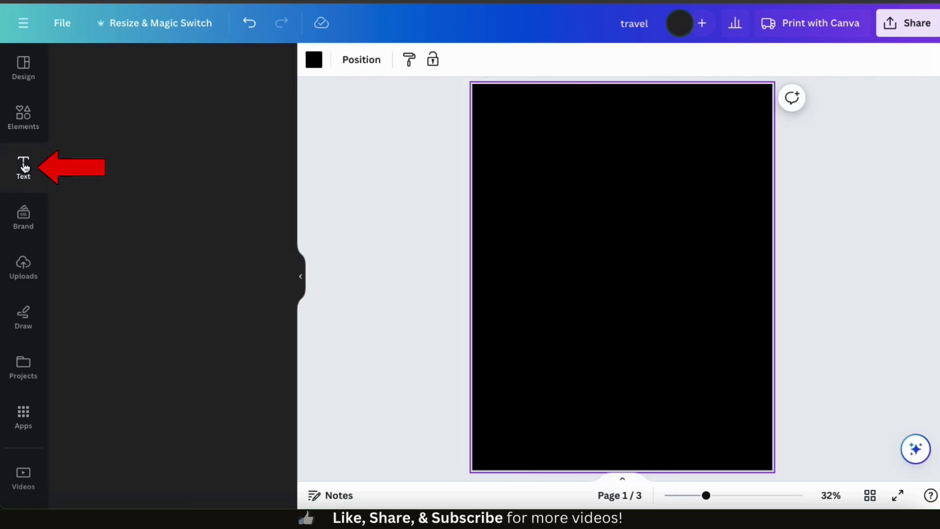
{"action": "left_click", "coordinate": [117, 243]}
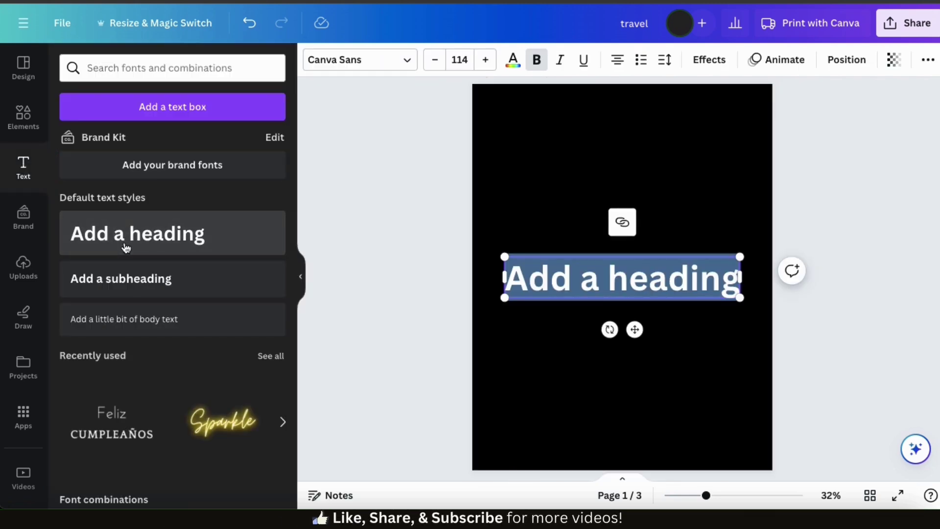
{"action": "triple_click", "coordinate": [543, 280]}
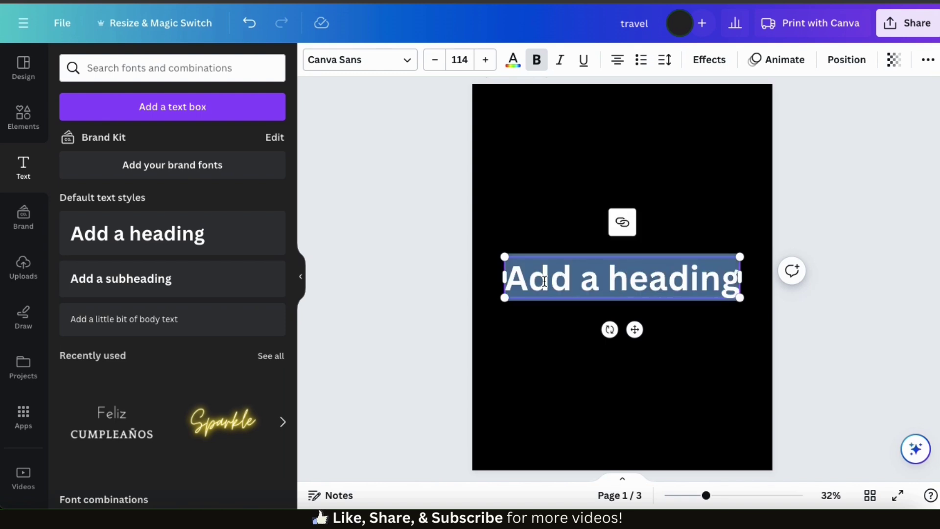
{"action": "type", "text": "POSITIVE"}
{"action": "left_click_drag", "start_coordinate": [636, 294], "coordinate": [602, 224]}
{"action": "left_click", "coordinate": [596, 277]}
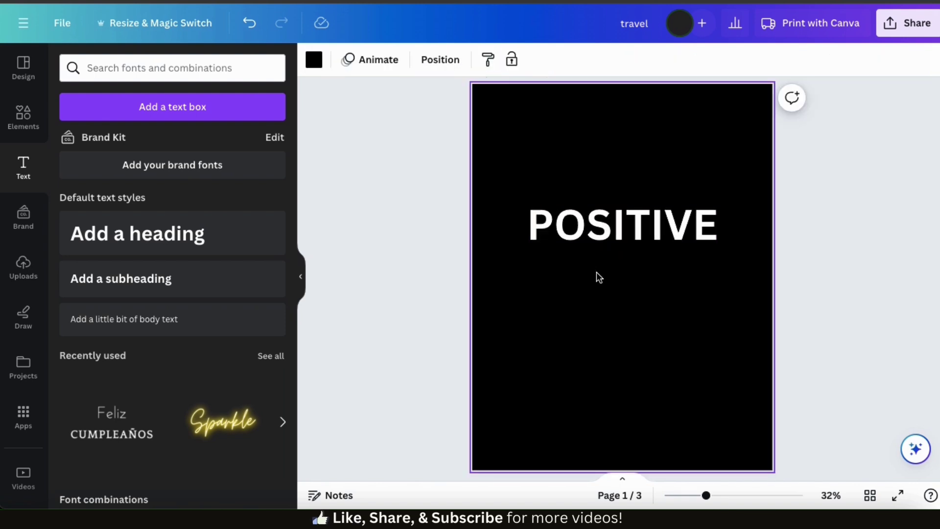
- Set the "POSITIVE" heading's font to Montserrat and deselect the heading
{"action": "left_click", "coordinate": [598, 241]}
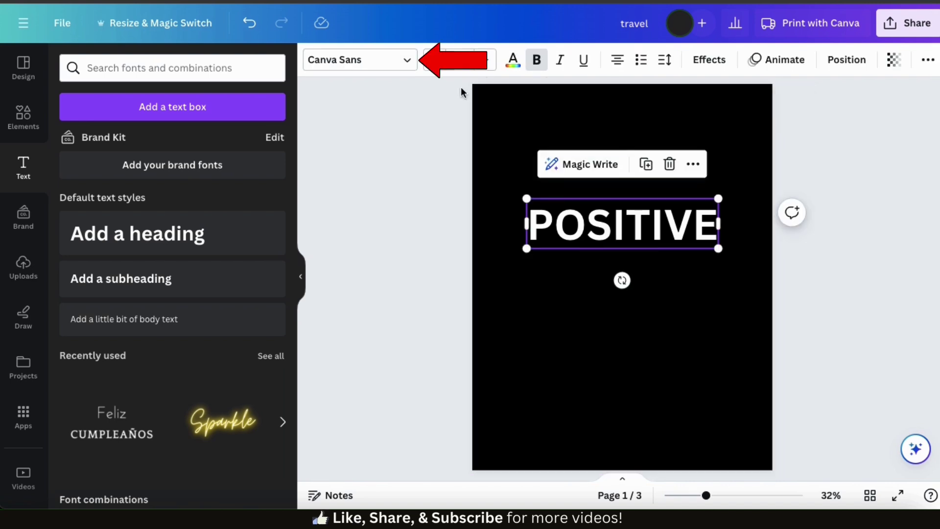
{"action": "left_click", "coordinate": [406, 61]}
{"action": "type", "text": "MONT"}
{"action": "left_click", "coordinate": [206, 211]}
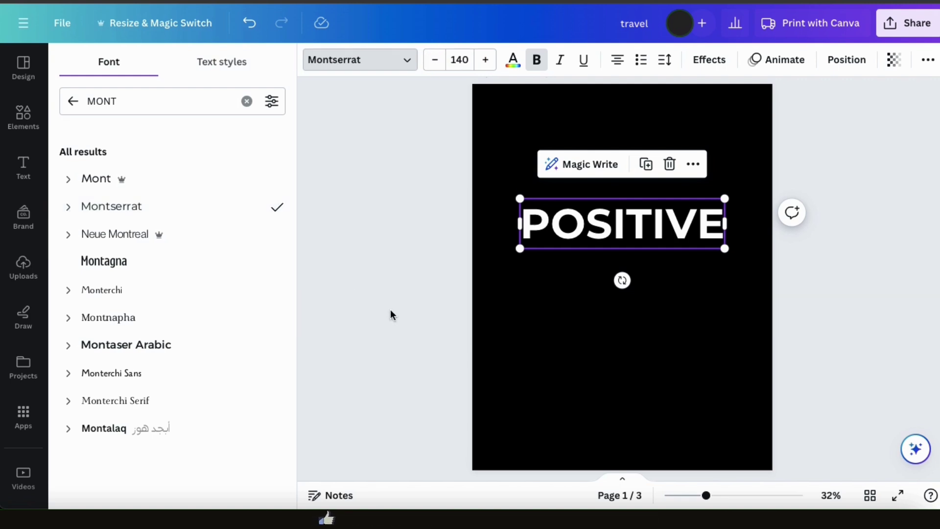
{"action": "key", "text": "Escape"}
{"action": "left_click", "coordinate": [536, 320]}
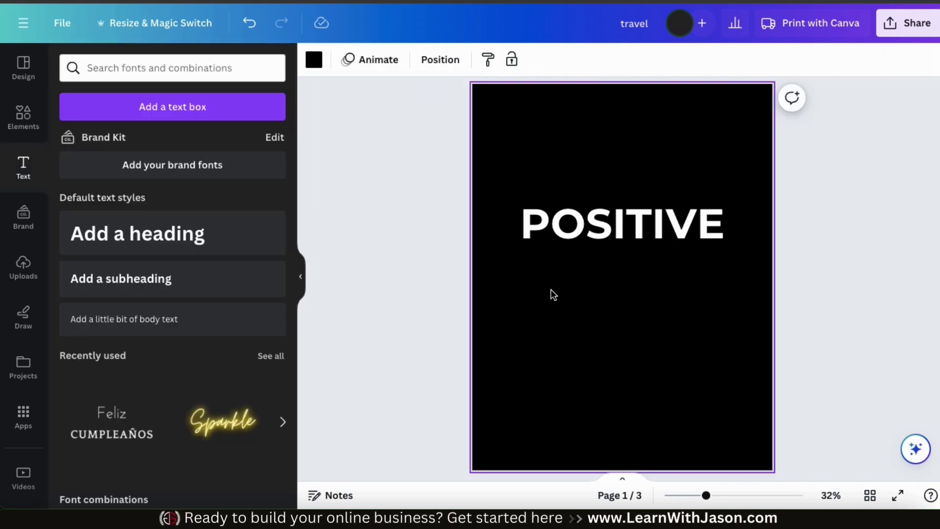
- Duplicate the "POSITIVE" heading twice and stack the three overlapping texts vertically, one slightly above and one slightly below the middle one
{"action": "left_click", "coordinate": [582, 233]}
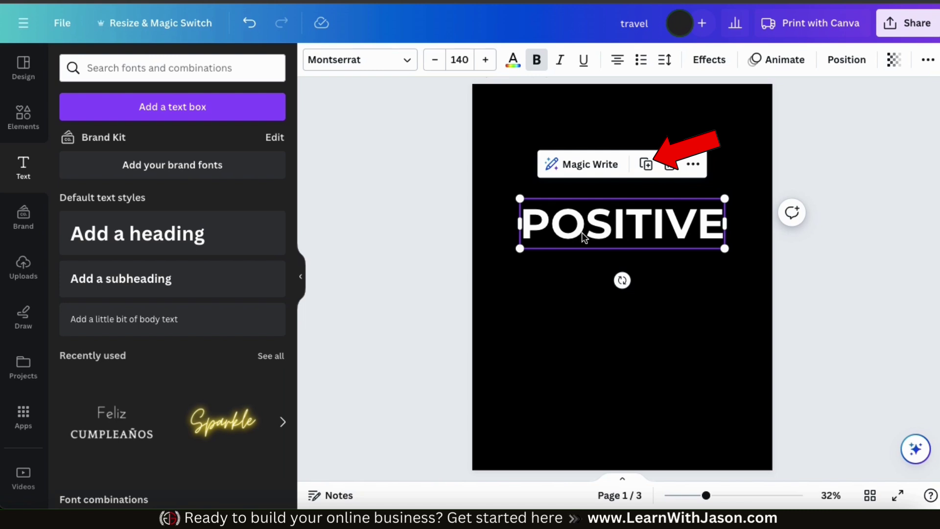
{"action": "left_click", "coordinate": [651, 164]}
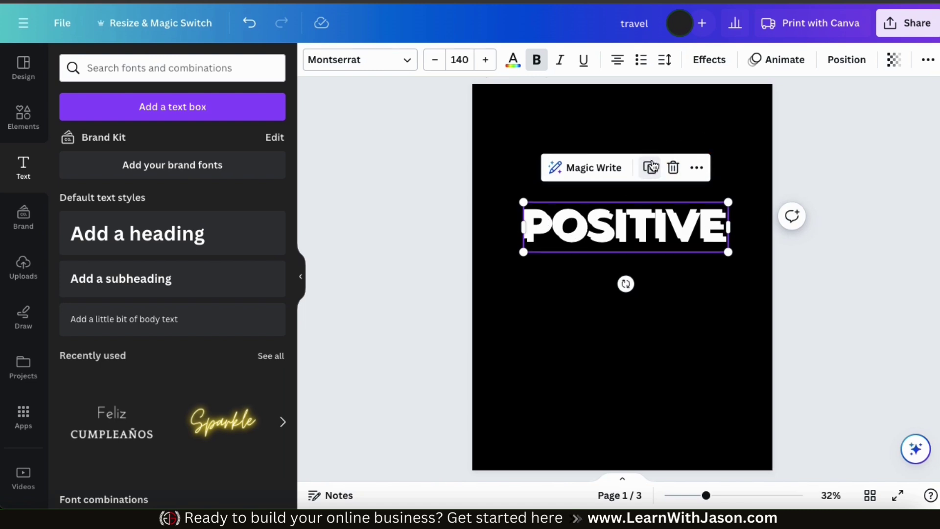
{"action": "left_click", "coordinate": [652, 168]}
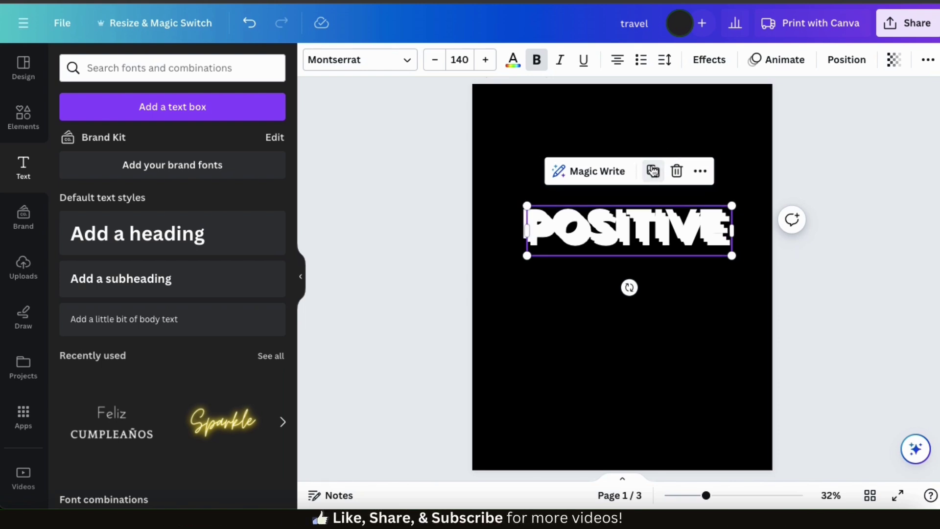
{"action": "left_click", "coordinate": [568, 277]}
{"action": "mouse_move", "coordinate": [582, 236]}
{"action": "left_mouse_down"}
{"action": "mouse_move", "coordinate": [578, 211]}
{"action": "mouse_move", "coordinate": [579, 244]}
{"action": "left_mouse_up"}
{"action": "left_click_drag", "start_coordinate": [580, 198], "coordinate": [579, 204]}
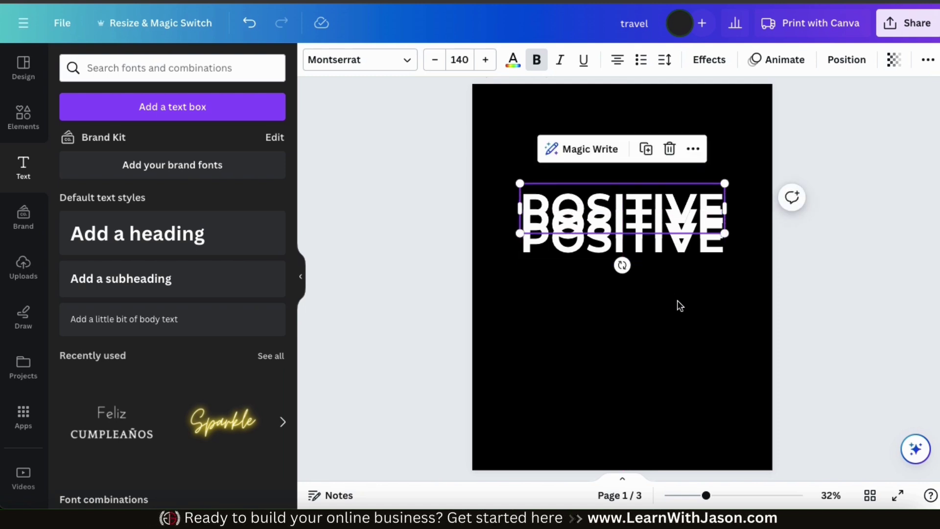
- Send the lower and upper "POSITIVE" texts to the back so the middle one is frontmost, and deselect
{"action": "left_click", "coordinate": [569, 247]}
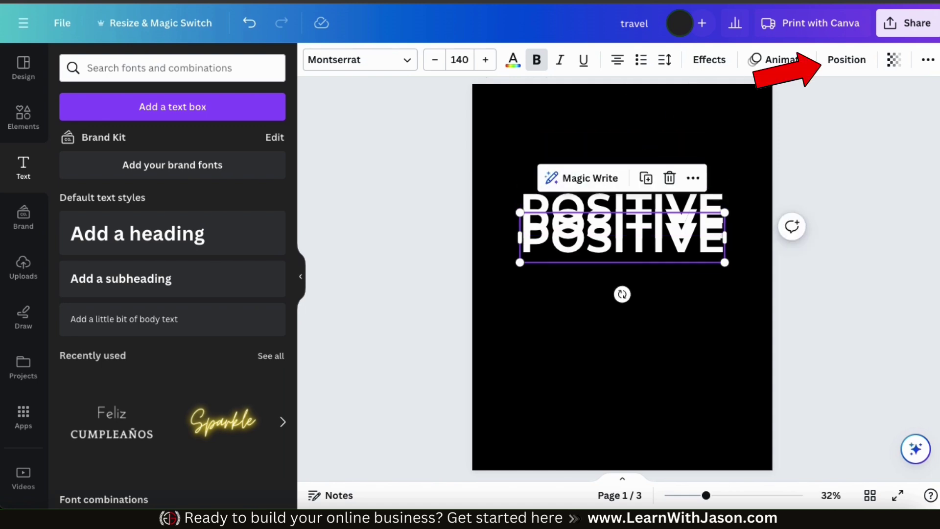
{"action": "left_click", "coordinate": [838, 59]}
{"action": "left_click", "coordinate": [253, 132]}
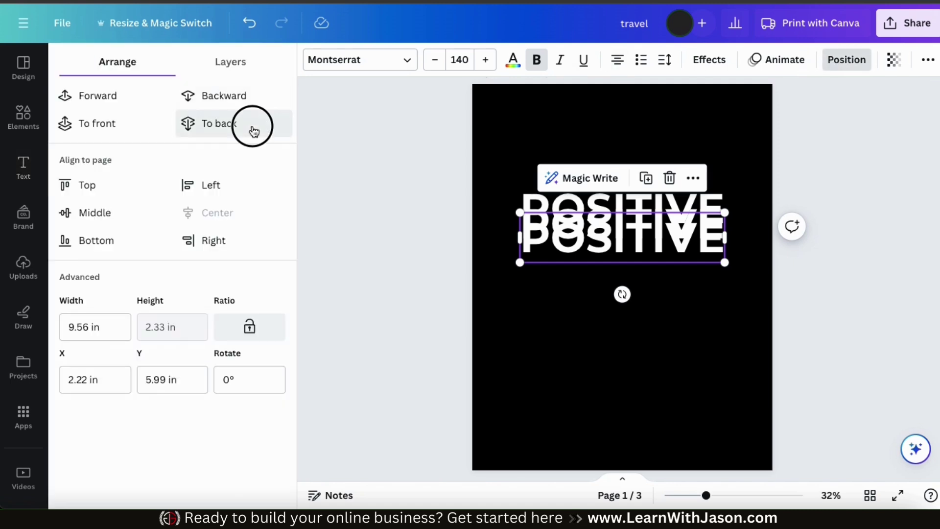
{"action": "left_click", "coordinate": [533, 204]}
{"action": "left_click", "coordinate": [223, 129]}
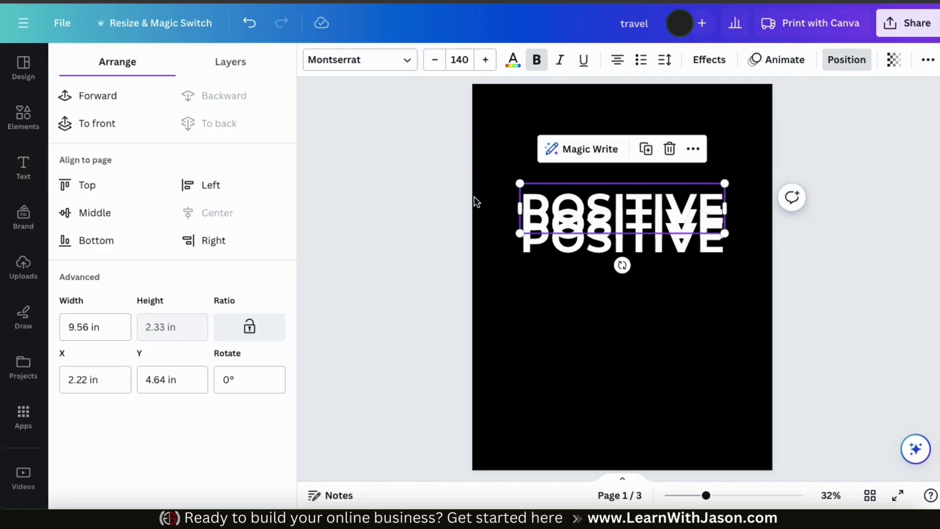
{"action": "left_click", "coordinate": [547, 226]}
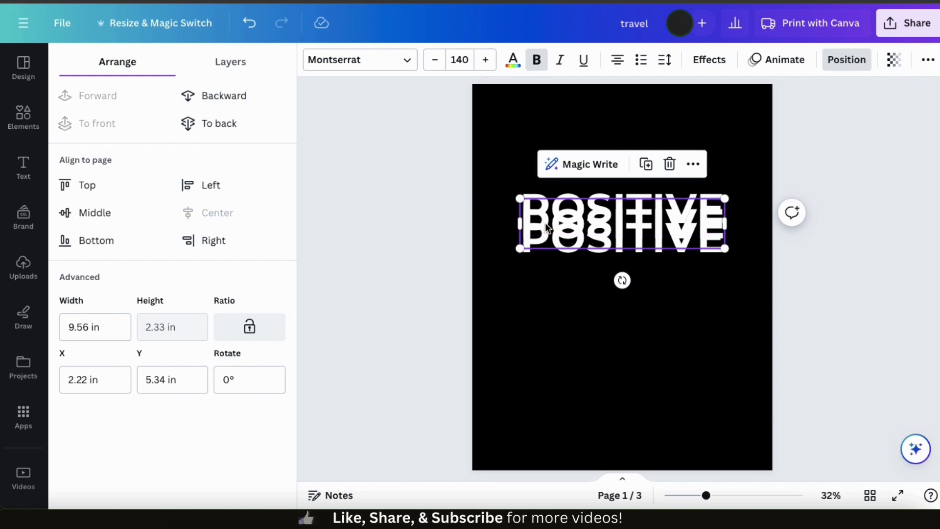
{"action": "left_click", "coordinate": [491, 206]}
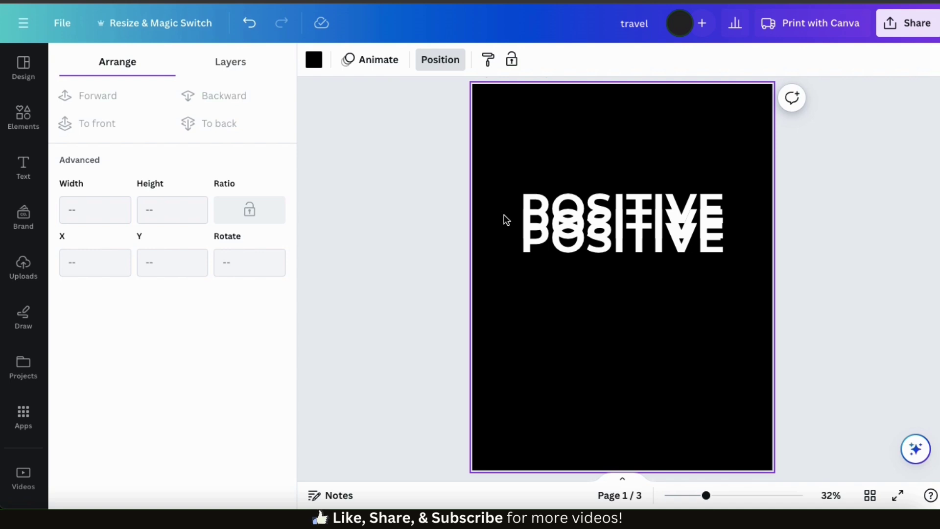
- Apply the Hollow text effect to the lower and upper "POSITIVE" texts
{"action": "left_click", "coordinate": [538, 254]}
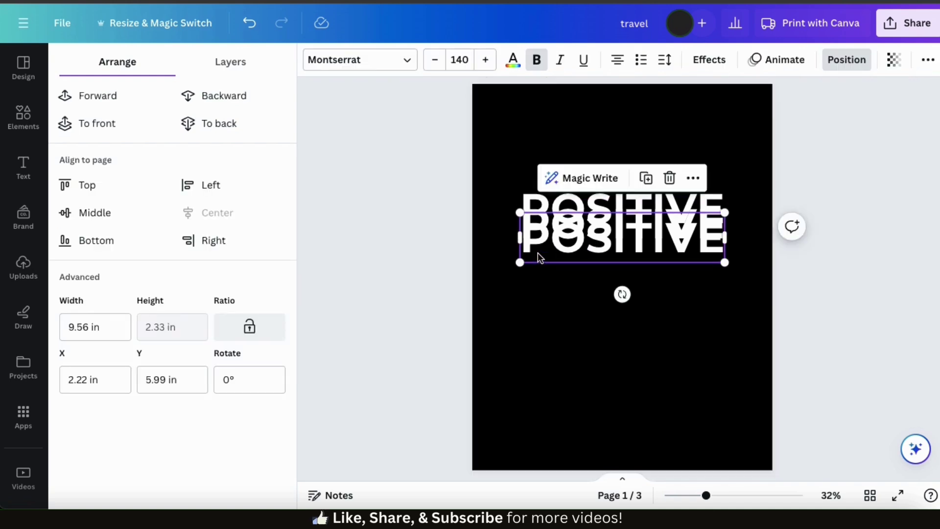
{"action": "left_click", "coordinate": [714, 70]}
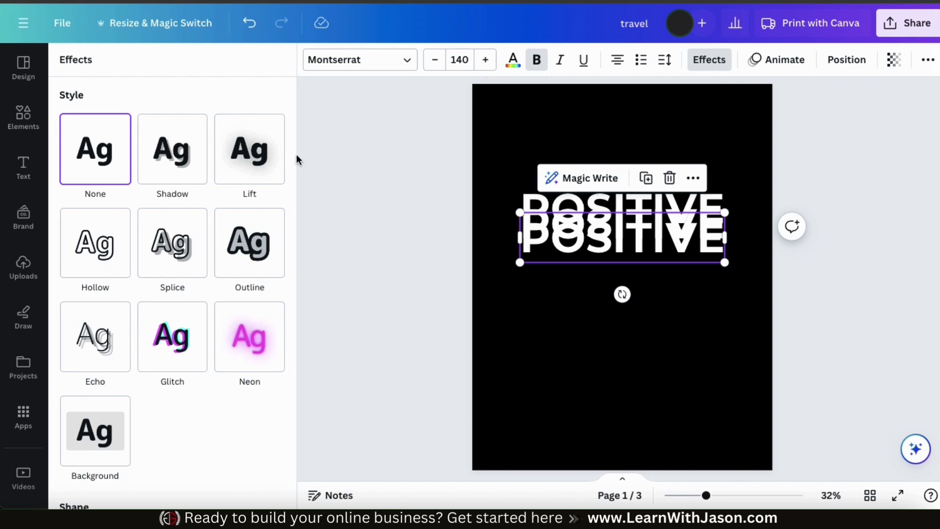
{"action": "left_click", "coordinate": [106, 251]}
{"action": "left_click", "coordinate": [524, 195]}
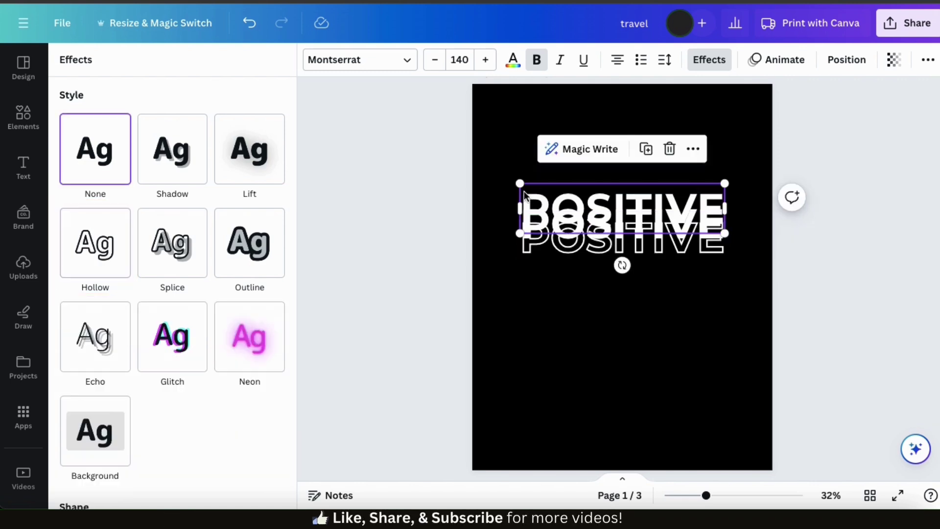
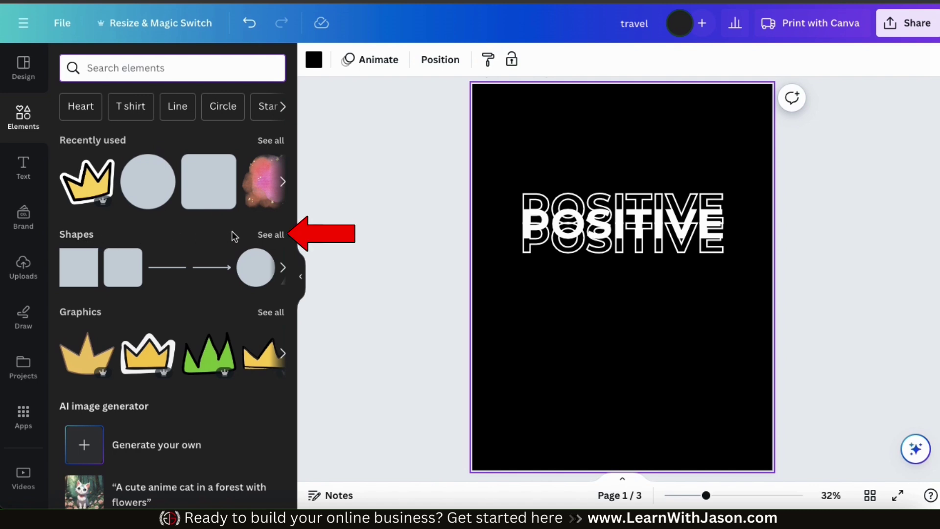
- Add a square shape and stretch it into a yellow rectangle about 9.56 by 1.88 in, matching the text's width
{"action": "left_click", "coordinate": [269, 236]}
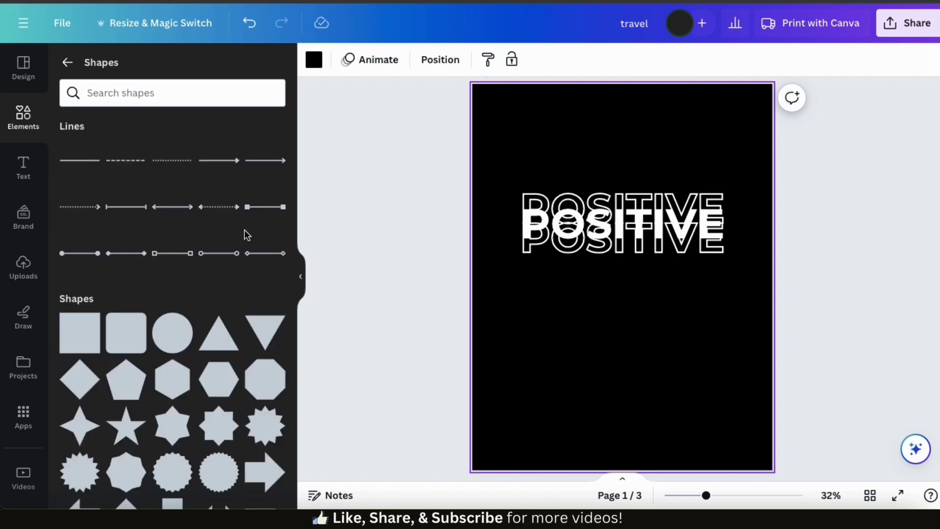
{"action": "scroll", "coordinate": [174, 277], "scroll_direction": "down", "scroll_amount": 2}
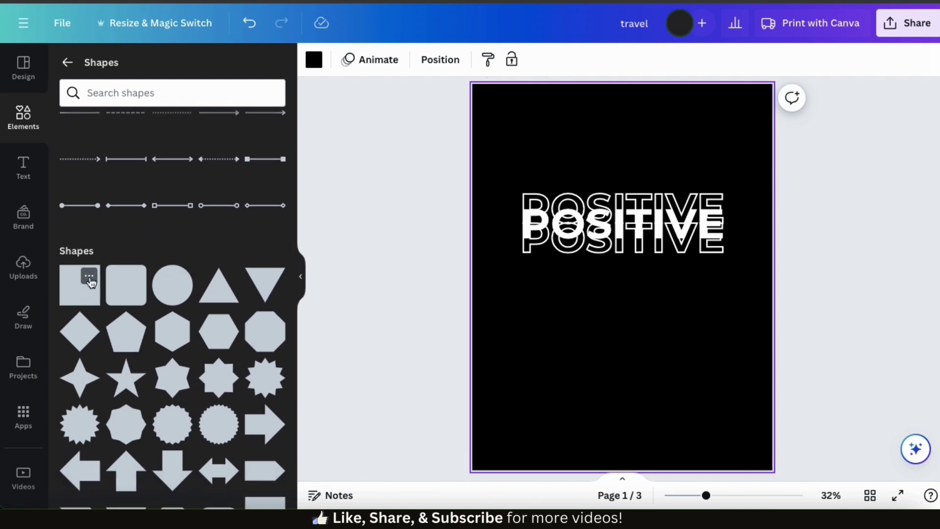
{"action": "left_click", "coordinate": [86, 298]}
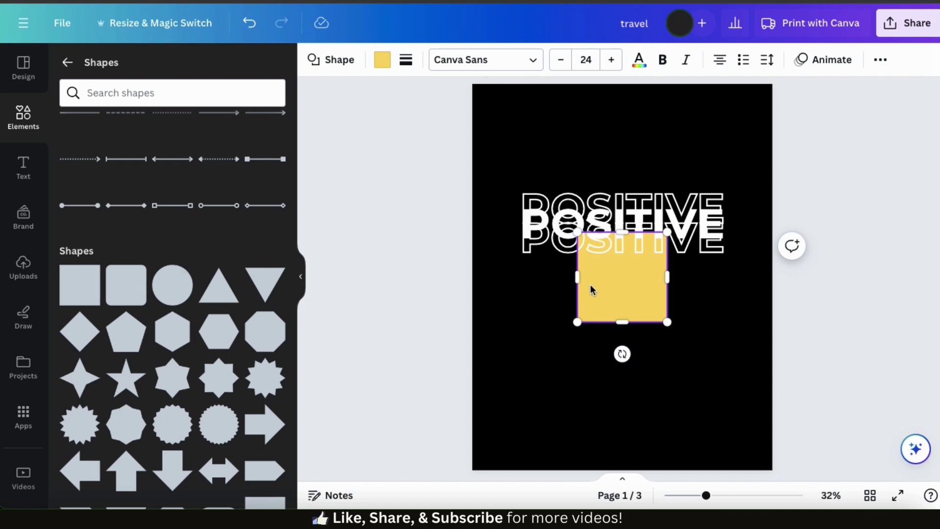
{"action": "left_click_drag", "start_coordinate": [577, 278], "coordinate": [520, 278]}
{"action": "left_click_drag", "start_coordinate": [668, 278], "coordinate": [722, 280]}
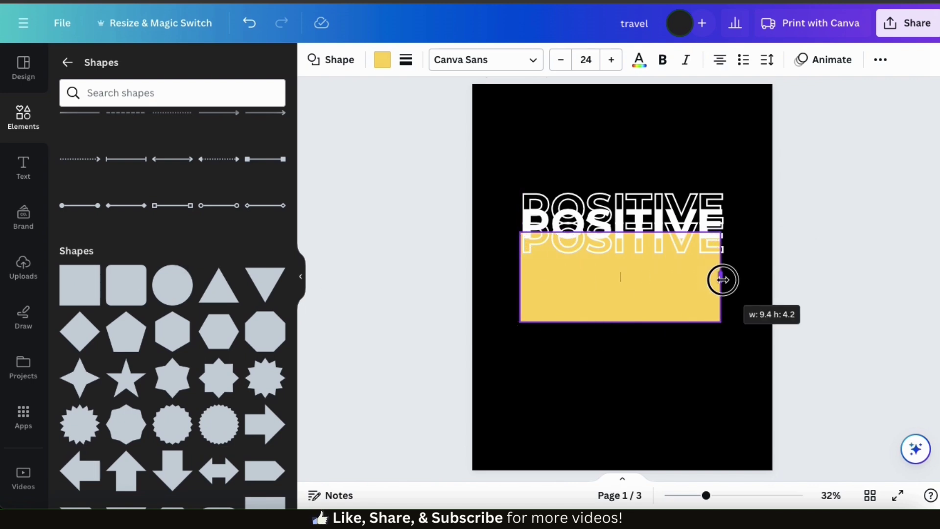
{"action": "left_click_drag", "start_coordinate": [621, 322], "coordinate": [622, 272]}
{"action": "left_click", "coordinate": [648, 268]}
{"action": "key", "text": "Escape"}
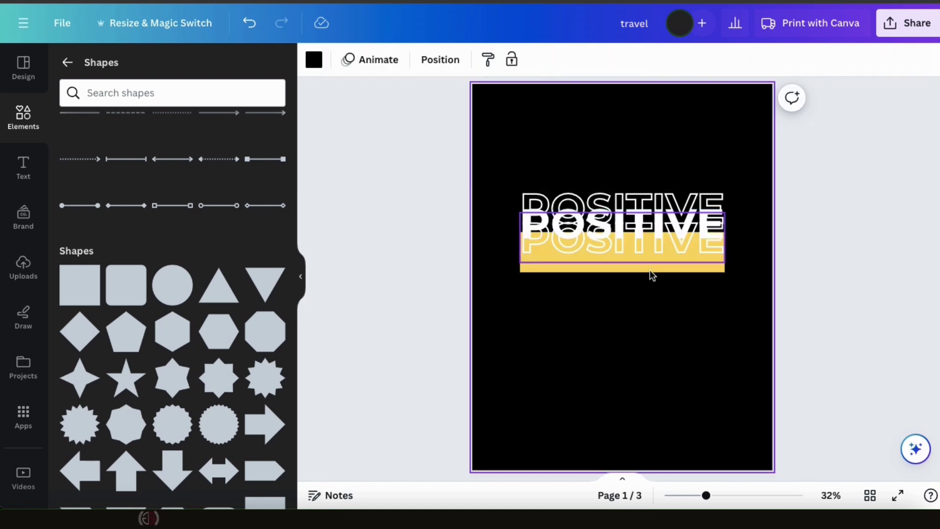
- Bring the yellow rectangle forward two levels, above the hollow texts, and place it directly behind the solid "POSITIVE"
{"action": "left_click", "coordinate": [647, 271]}
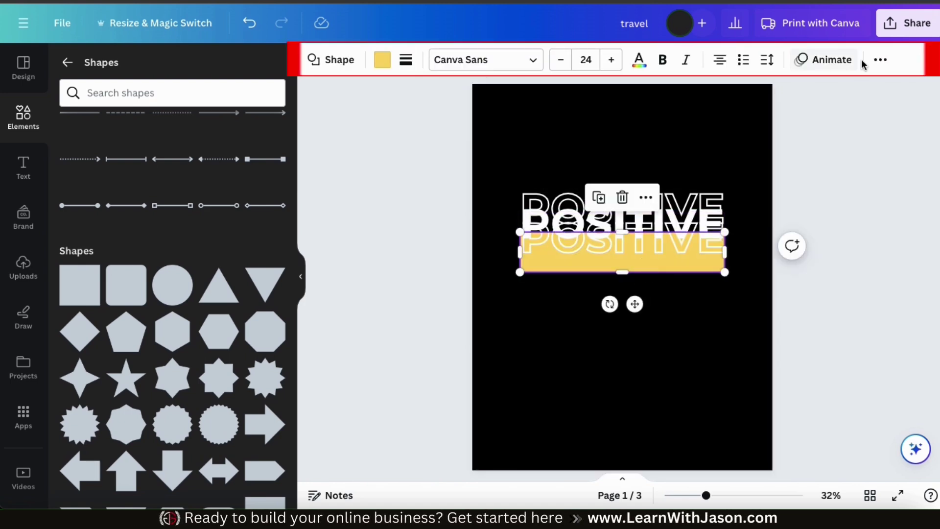
{"action": "left_click", "coordinate": [880, 60]}
{"action": "left_click", "coordinate": [777, 93]}
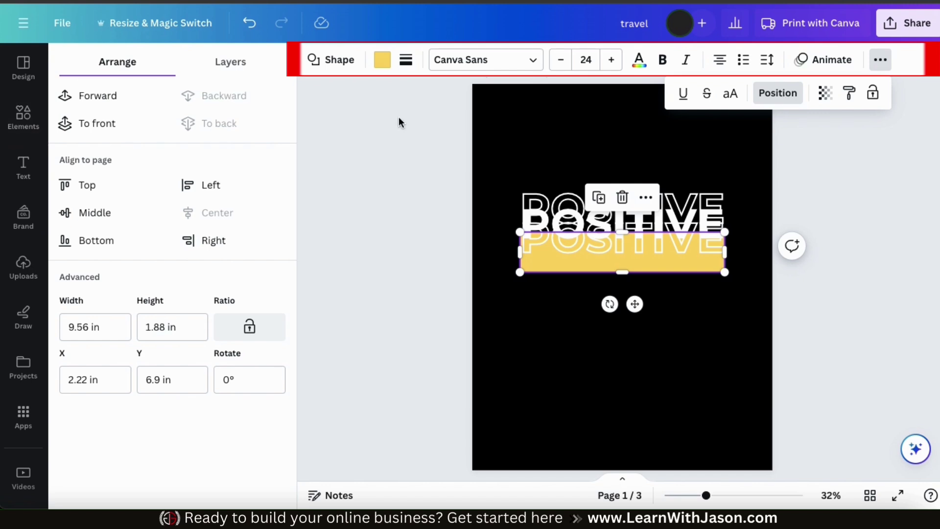
{"action": "left_click", "coordinate": [126, 105]}
{"action": "left_click", "coordinate": [126, 105]}
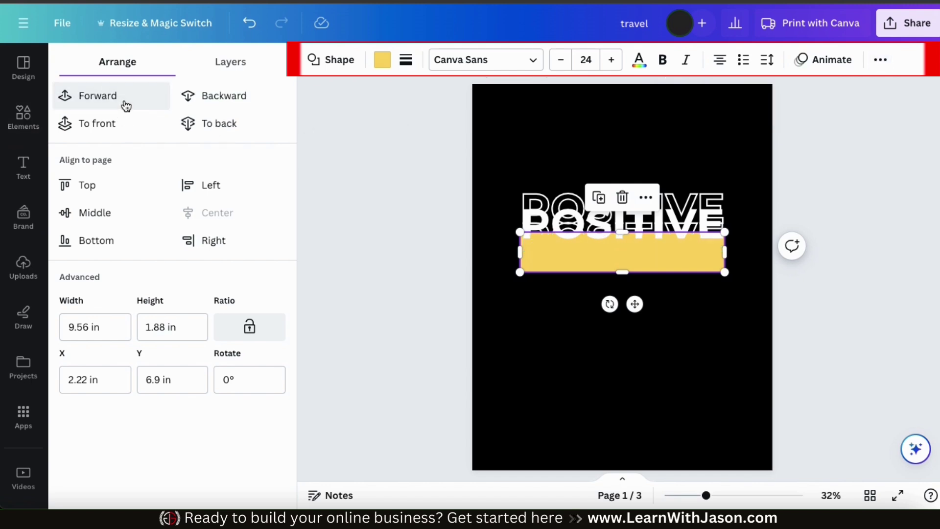
{"action": "left_click", "coordinate": [528, 303]}
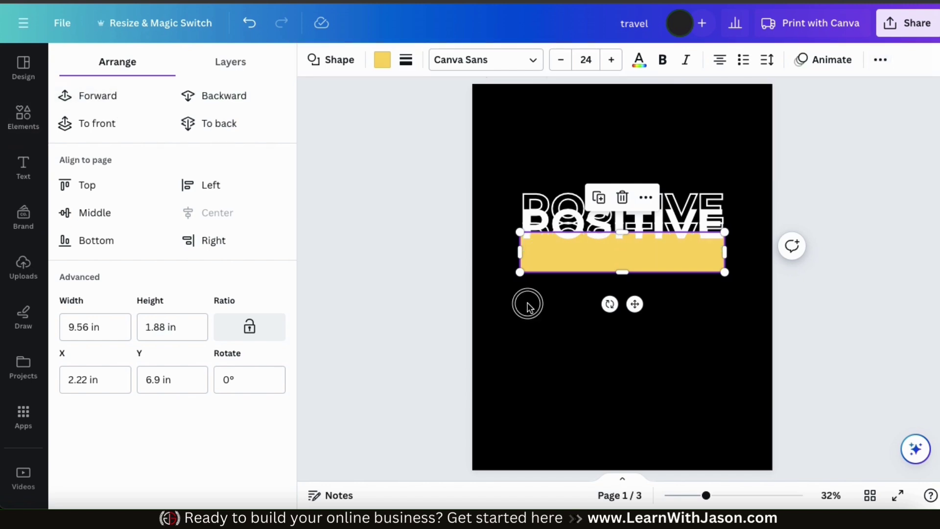
{"action": "left_click", "coordinate": [565, 267]}
{"action": "left_click_drag", "start_coordinate": [563, 263], "coordinate": [563, 236]}
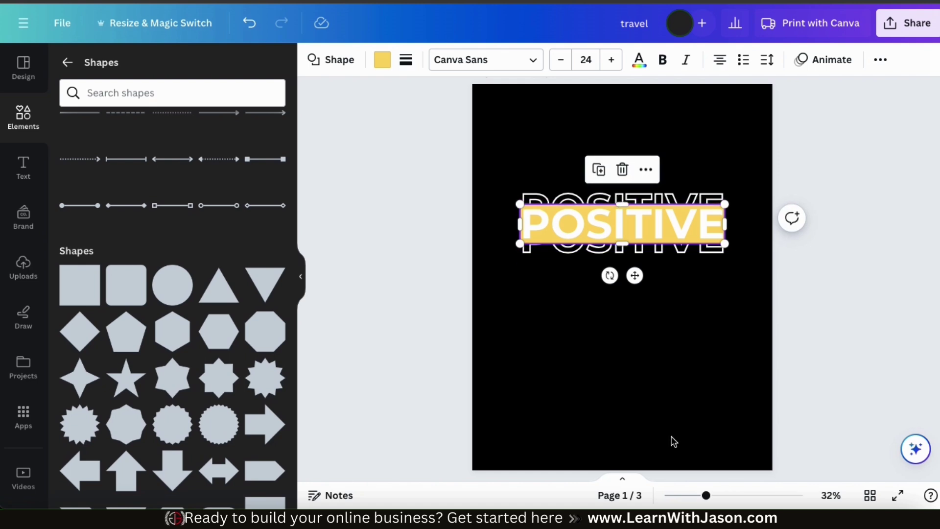
- Trim the yellow rectangle's upper, lower and side edges to fit closely around the solid "POSITIVE" text
{"action": "left_click_drag", "start_coordinate": [706, 495], "coordinate": [728, 496]}
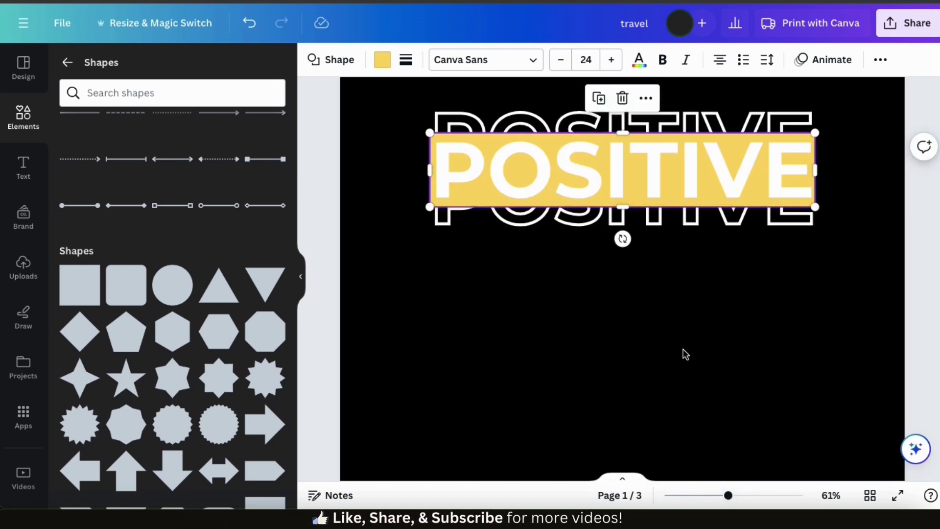
{"action": "scroll", "coordinate": [683, 353], "scroll_direction": "up", "scroll_amount": 3}
{"action": "left_click_drag", "start_coordinate": [621, 301], "coordinate": [621, 297]}
{"action": "left_click_drag", "start_coordinate": [625, 229], "coordinate": [625, 231]}
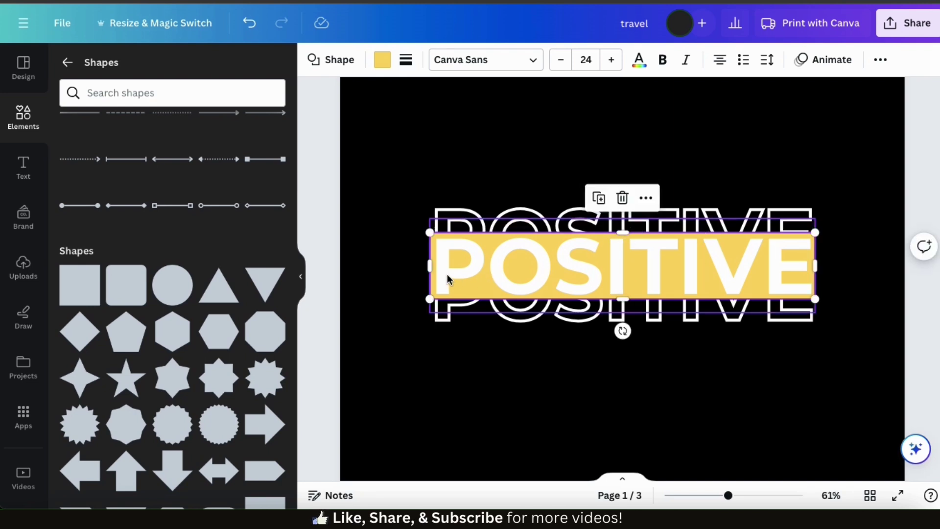
{"action": "left_click_drag", "start_coordinate": [426, 264], "coordinate": [430, 264]}
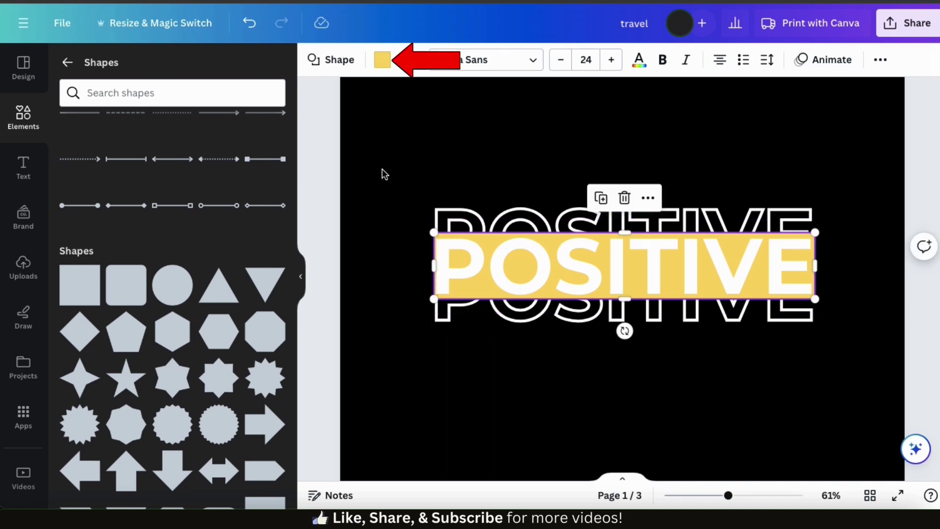
- Recolour the yellow rectangle black and deselect it
{"action": "left_click", "coordinate": [381, 61]}
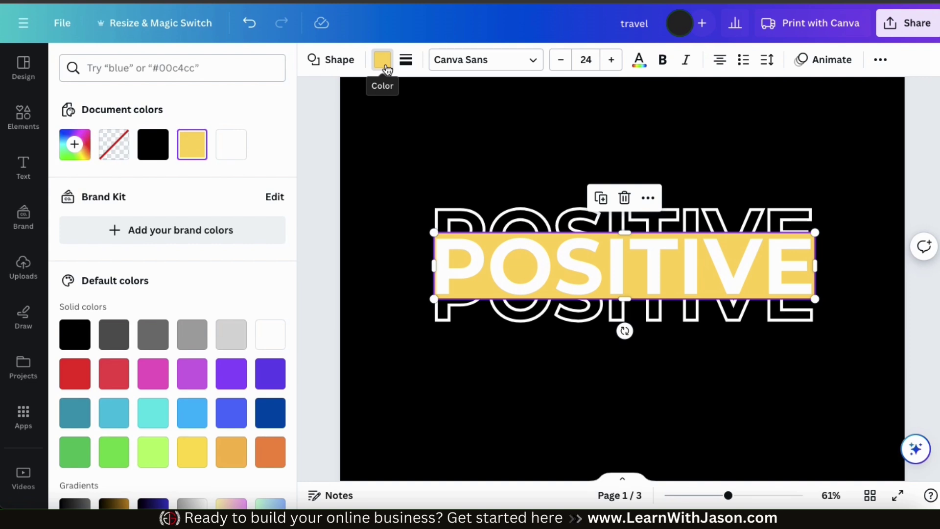
{"action": "left_click", "coordinate": [156, 156]}
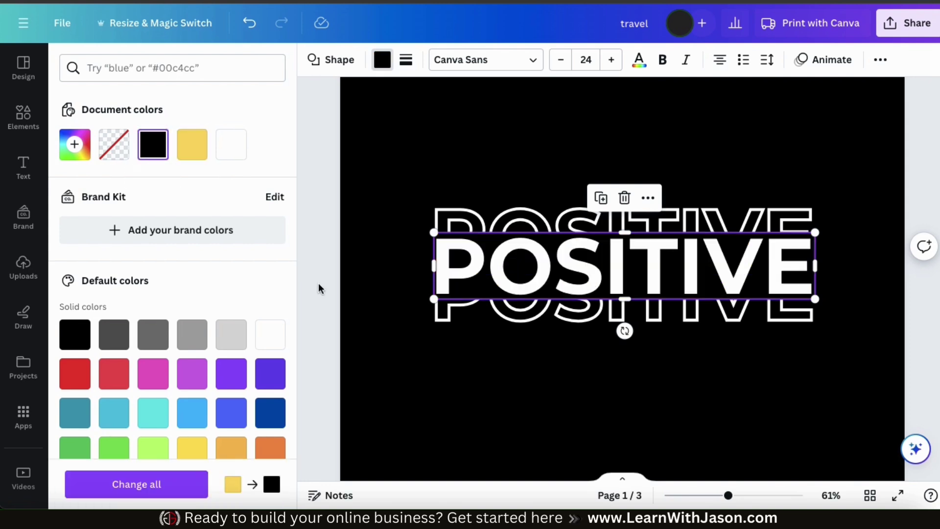
{"action": "left_click", "coordinate": [846, 361]}
- Nudge the lower hollow "POSITIVE" slightly down and the upper one slightly up, away from the solid text
{"action": "left_click_drag", "start_coordinate": [800, 323], "coordinate": [803, 331]}
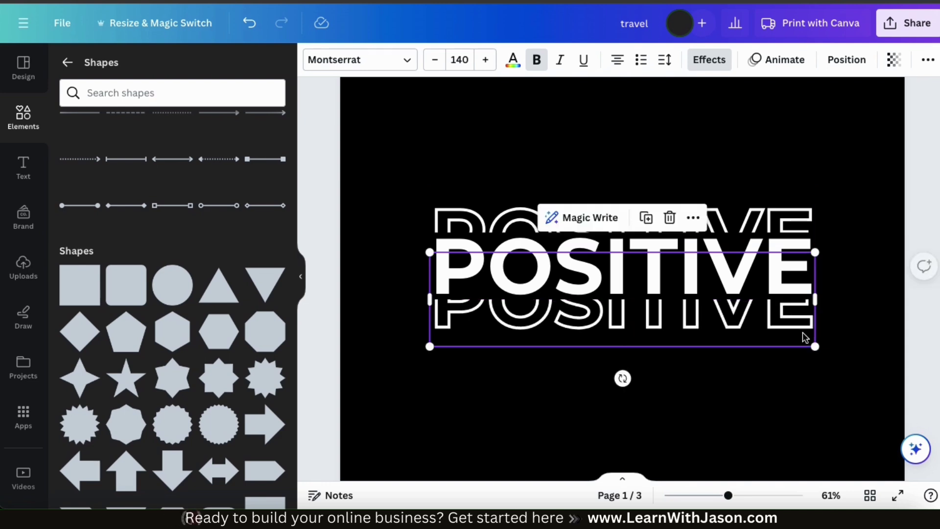
{"action": "left_click", "coordinate": [761, 201]}
{"action": "left_click_drag", "start_coordinate": [762, 201], "coordinate": [763, 199]}
{"action": "left_click", "coordinate": [857, 336]}
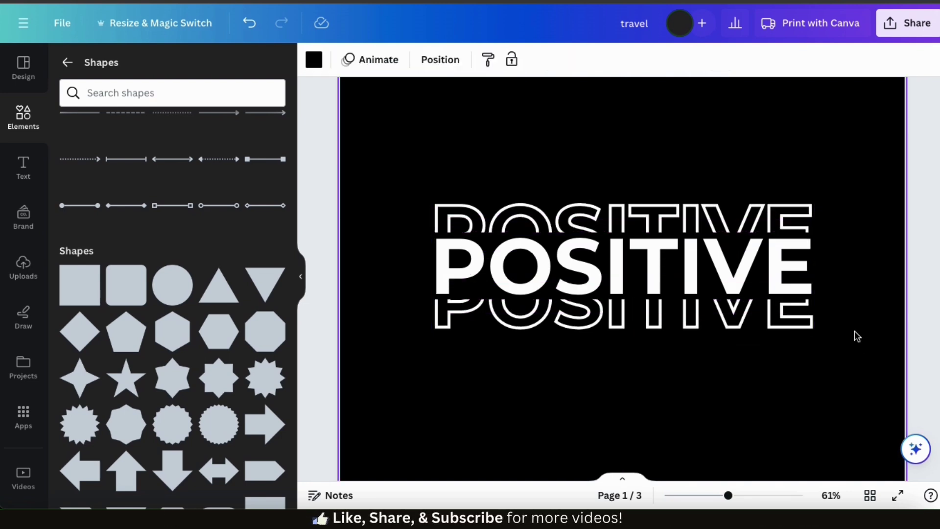
- Add a subheading reading "Vibes" and place it centred above the "POSITIVE" stack
{"action": "left_click_drag", "start_coordinate": [728, 495], "coordinate": [716, 495]}
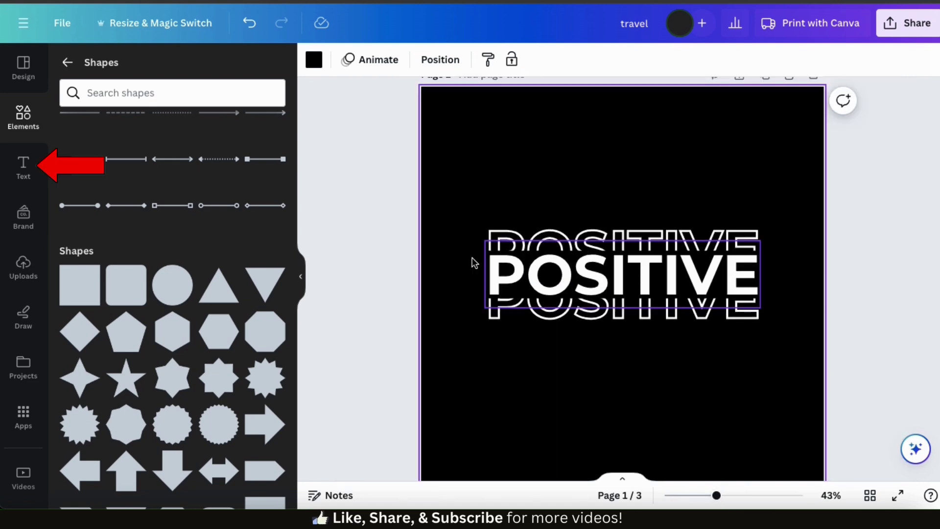
{"action": "left_click", "coordinate": [28, 170]}
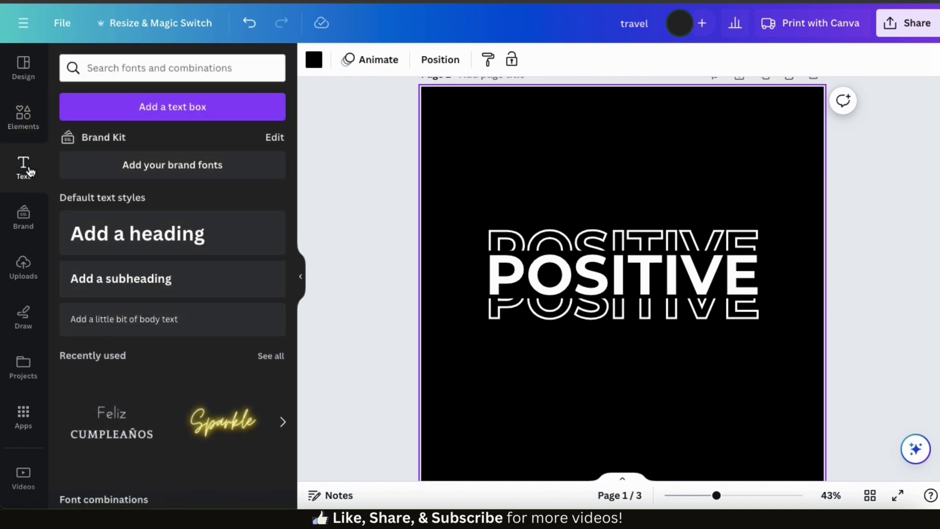
{"action": "left_click", "coordinate": [113, 280]}
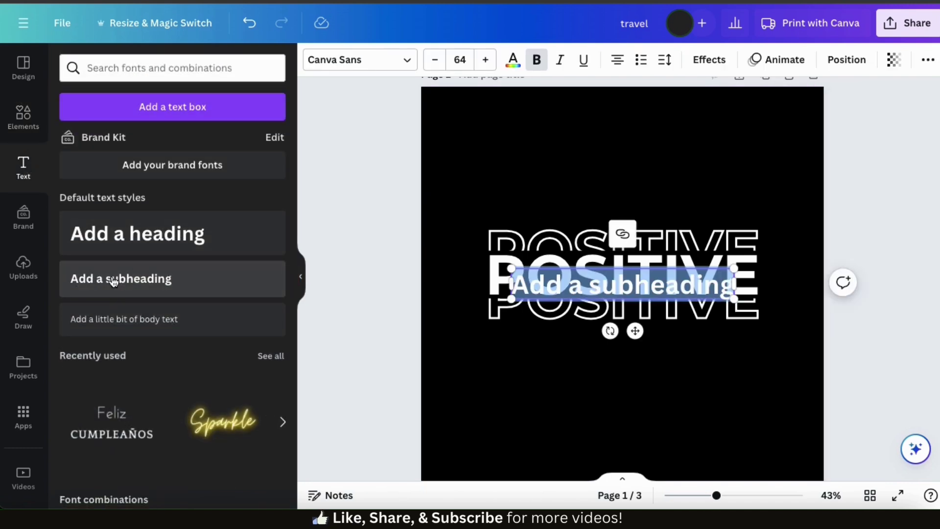
{"action": "left_click", "coordinate": [464, 348]}
{"action": "left_click_drag", "start_coordinate": [575, 318], "coordinate": [602, 212]}
{"action": "double_click", "coordinate": [601, 212]}
{"action": "type", "text": "Vibes"}
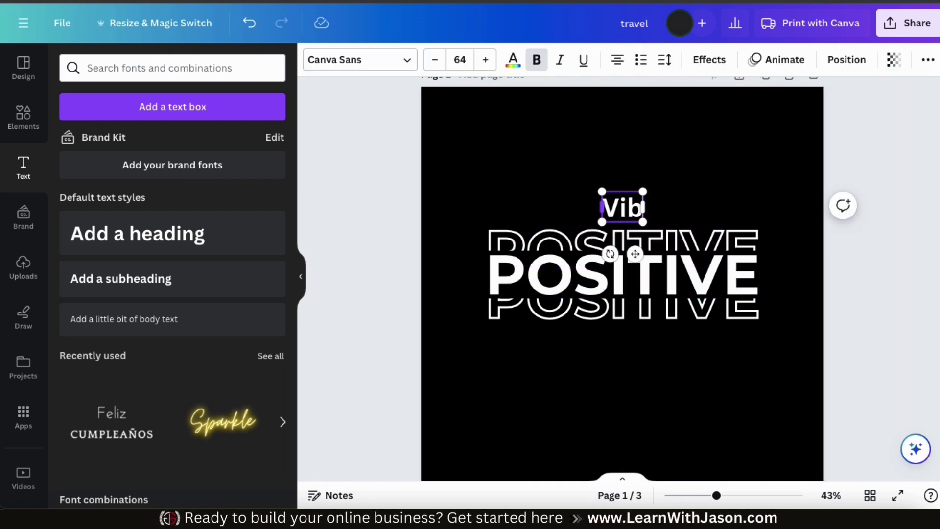
{"action": "left_click", "coordinate": [710, 201]}
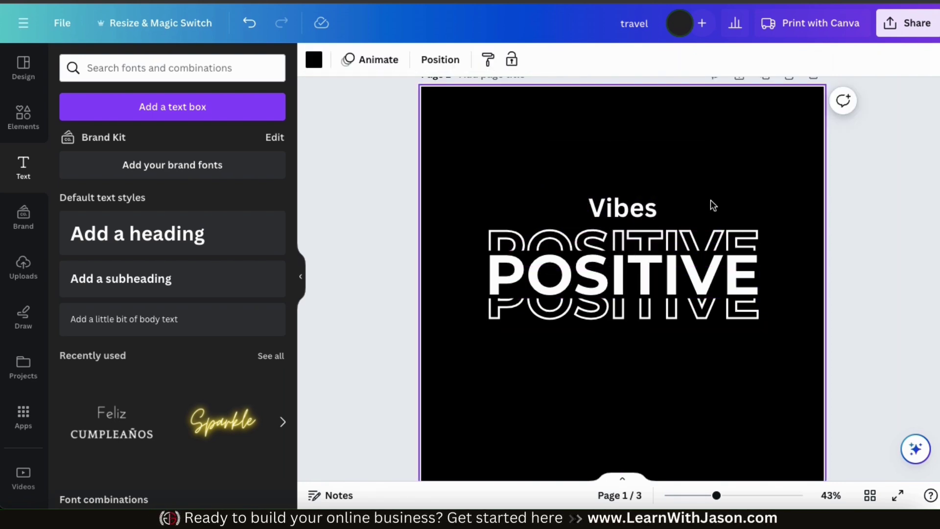
- Colour the "Vibes" text red
{"action": "left_click", "coordinate": [649, 211]}
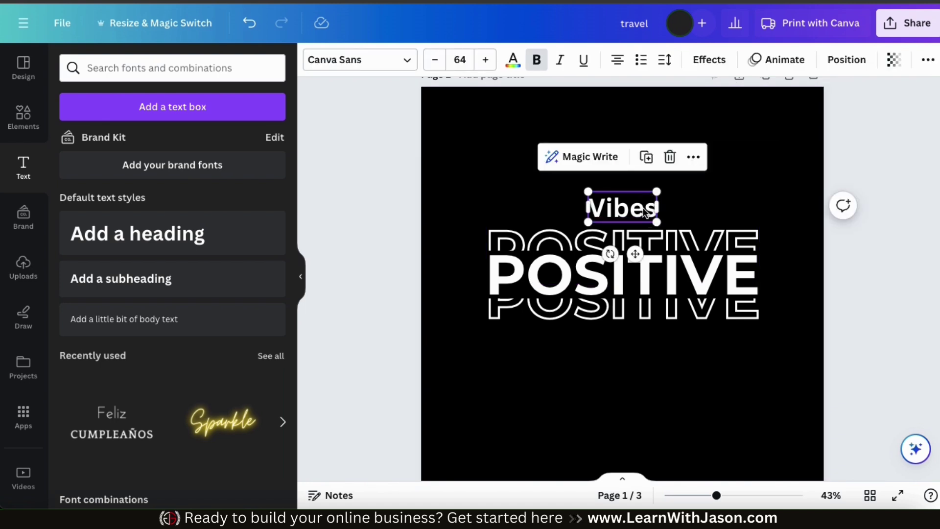
{"action": "left_click", "coordinate": [512, 61]}
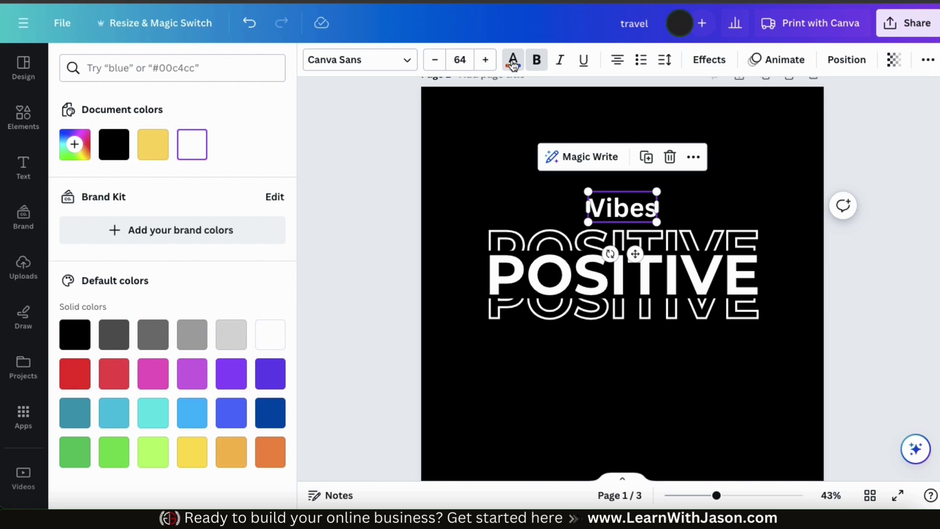
{"action": "left_click", "coordinate": [75, 373]}
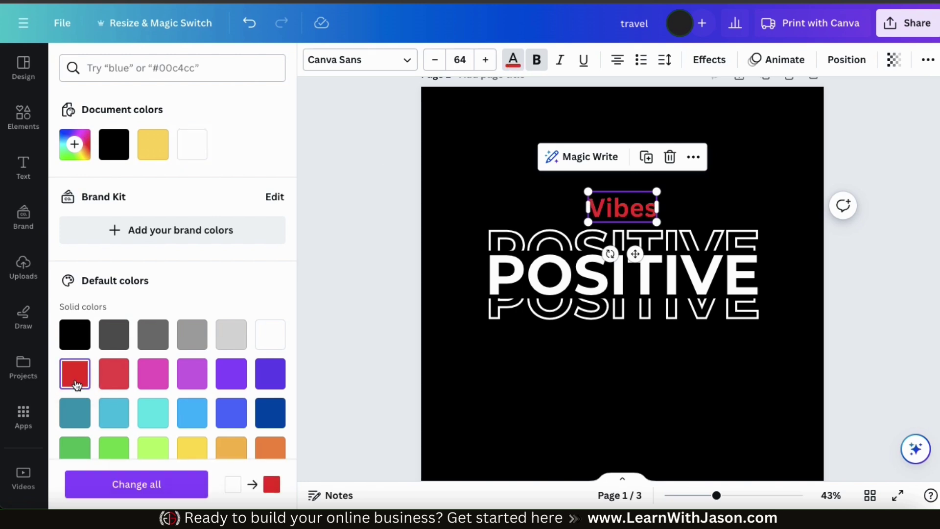
- Try several handwriting fonts on "Vibes", including Lacquer and Pinyon Script, and settle on "Beautifully Delici..."
{"action": "left_click", "coordinate": [415, 66]}
{"action": "left_click", "coordinate": [416, 66]}
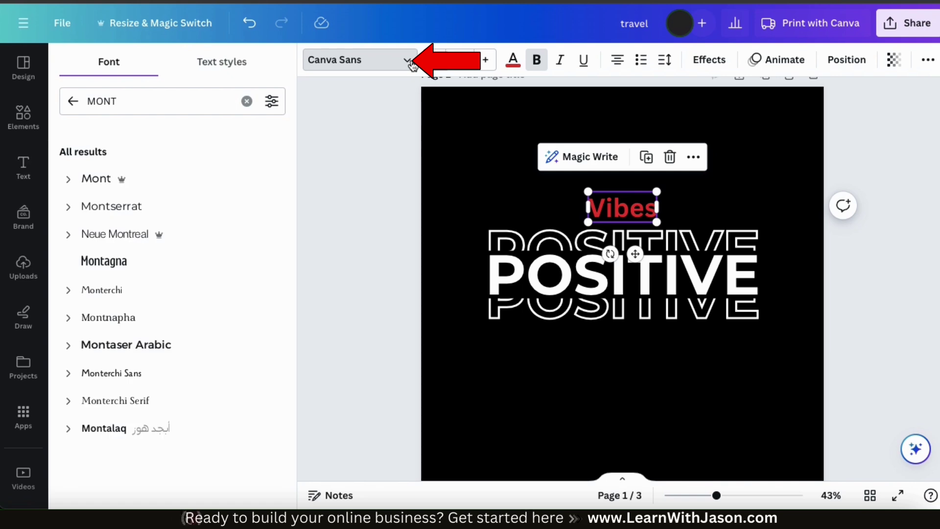
{"action": "left_click", "coordinate": [246, 101]}
{"action": "left_click", "coordinate": [117, 161]}
{"action": "left_click", "coordinate": [152, 257]}
{"action": "left_click", "coordinate": [152, 256]}
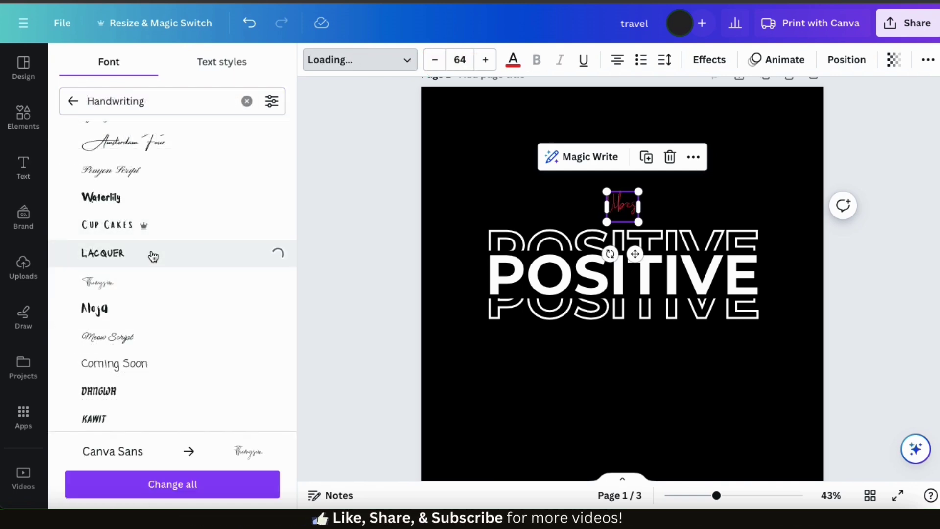
{"action": "left_click", "coordinate": [155, 173]}
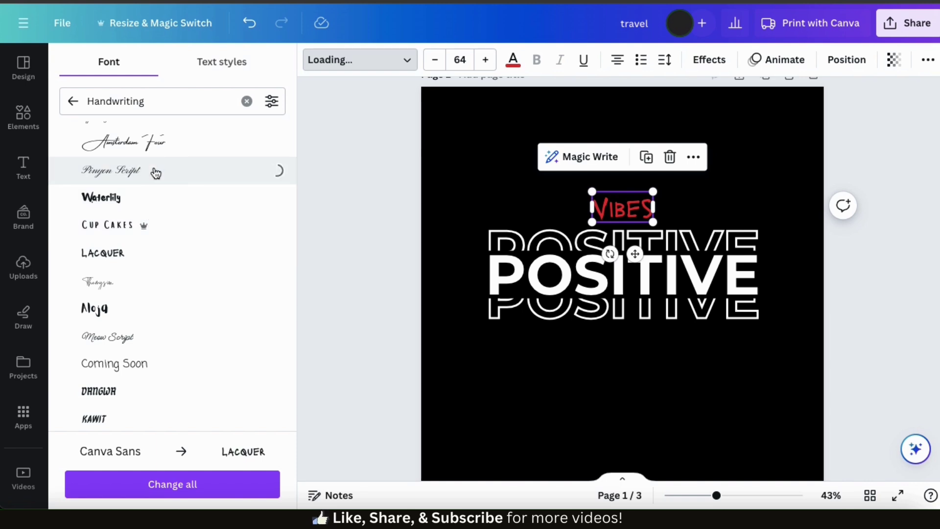
{"action": "left_click", "coordinate": [130, 388]}
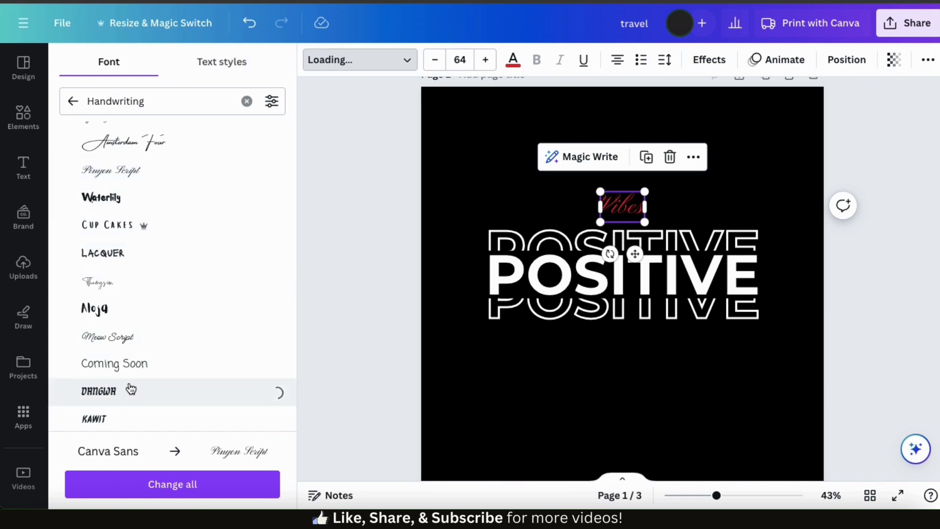
{"action": "left_click", "coordinate": [577, 209]}
{"action": "left_click", "coordinate": [624, 220]}
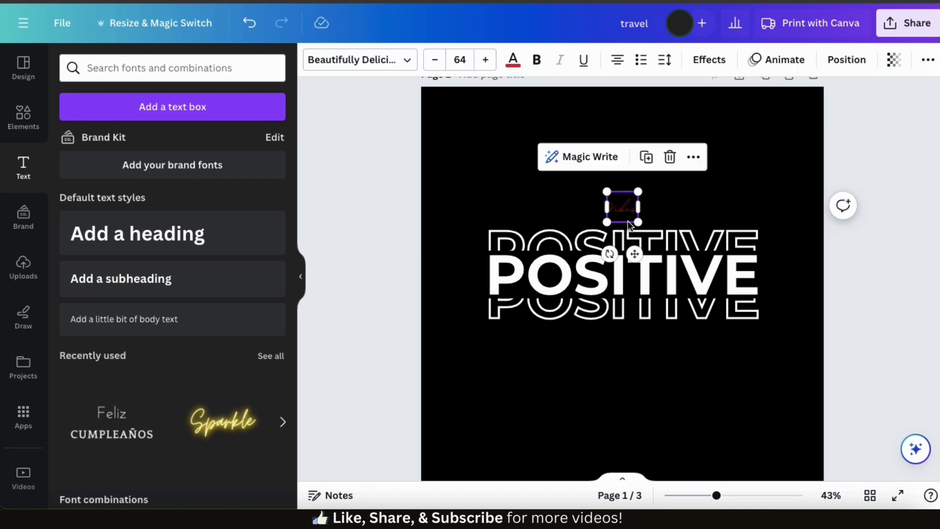
- Enlarge the "Vibes" script and centre it just above the upper hollow "POSITIVE"
{"action": "left_click_drag", "start_coordinate": [638, 222], "coordinate": [627, 201]}
{"action": "mouse_move", "coordinate": [585, 174]}
{"action": "left_mouse_down"}
{"action": "mouse_move", "coordinate": [556, 164]}
{"action": "mouse_move", "coordinate": [574, 167]}
{"action": "left_mouse_up"}
{"action": "left_click_drag", "start_coordinate": [617, 214], "coordinate": [623, 219]}
{"action": "left_click", "coordinate": [809, 275]}
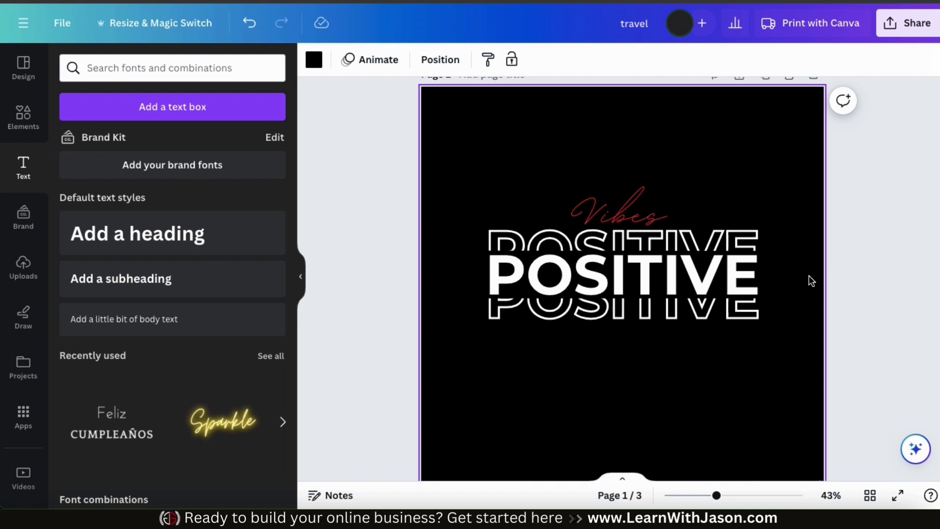
- Add a body text reading "LIVING MY BEST LIFE" and place it centred directly below the "POSITIVE" stack
{"action": "left_click", "coordinate": [180, 324]}
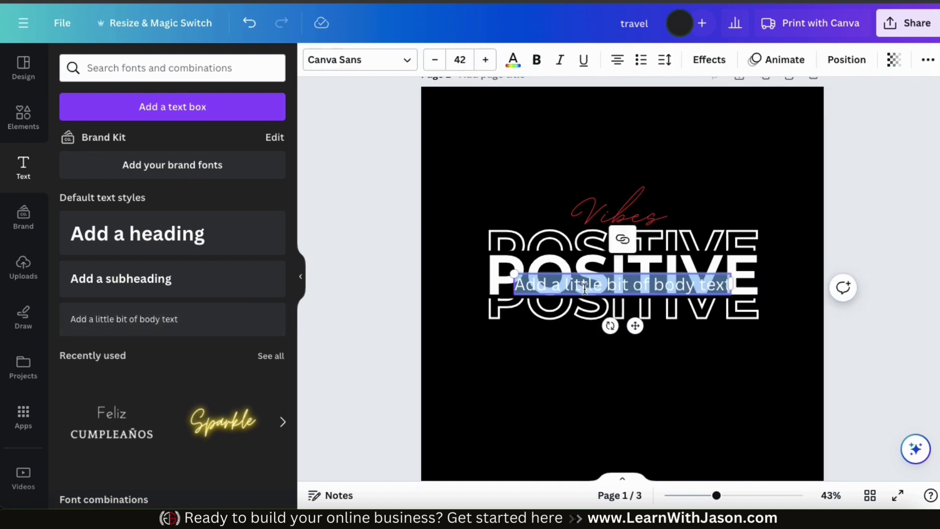
{"action": "left_click", "coordinate": [584, 287]}
{"action": "left_click_drag", "start_coordinate": [586, 286], "coordinate": [591, 342]}
{"action": "left_click", "coordinate": [591, 338]}
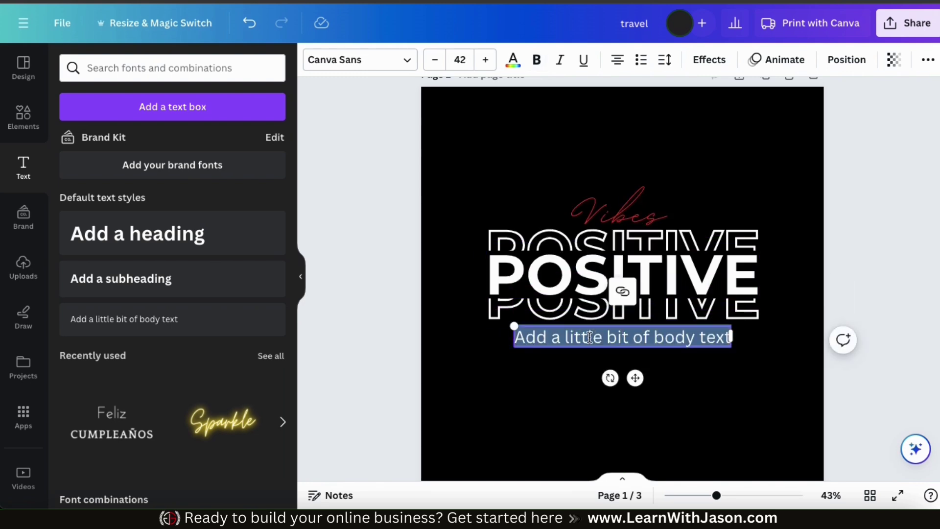
{"action": "type", "text": "LIVING MY BEST LIFE"}
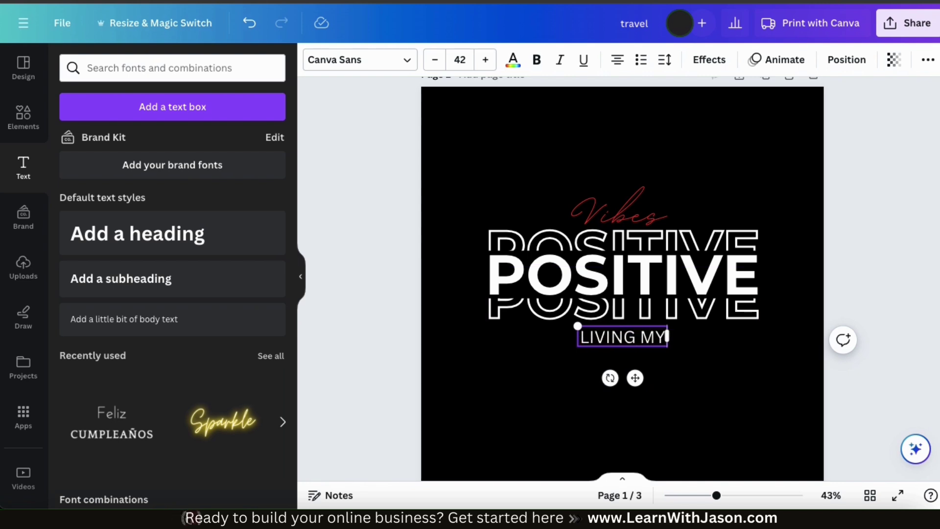
{"action": "left_click", "coordinate": [666, 365]}
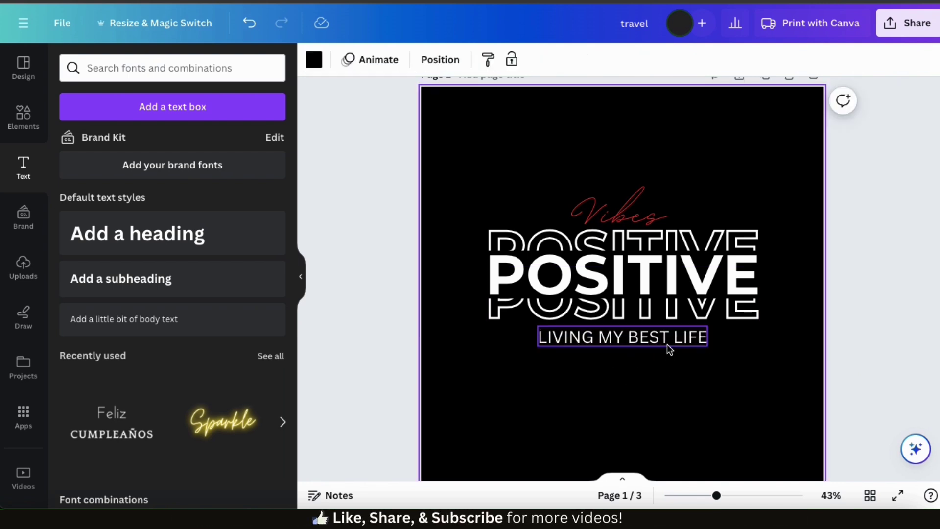
- Change the font of "LIVING MY BEST LIFE" to Montserrat
{"action": "left_click", "coordinate": [666, 344]}
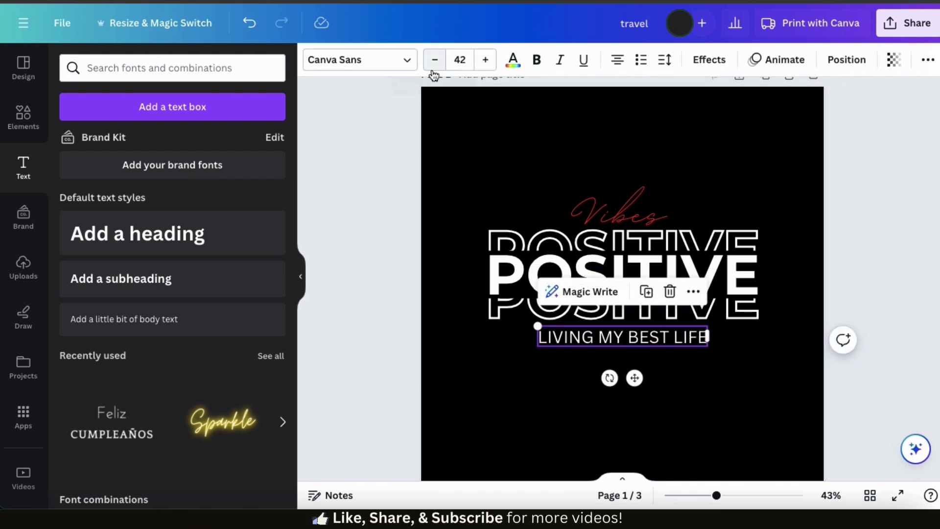
{"action": "left_click", "coordinate": [408, 65]}
{"action": "type", "text": "MONT"}
{"action": "left_click", "coordinate": [136, 205]}
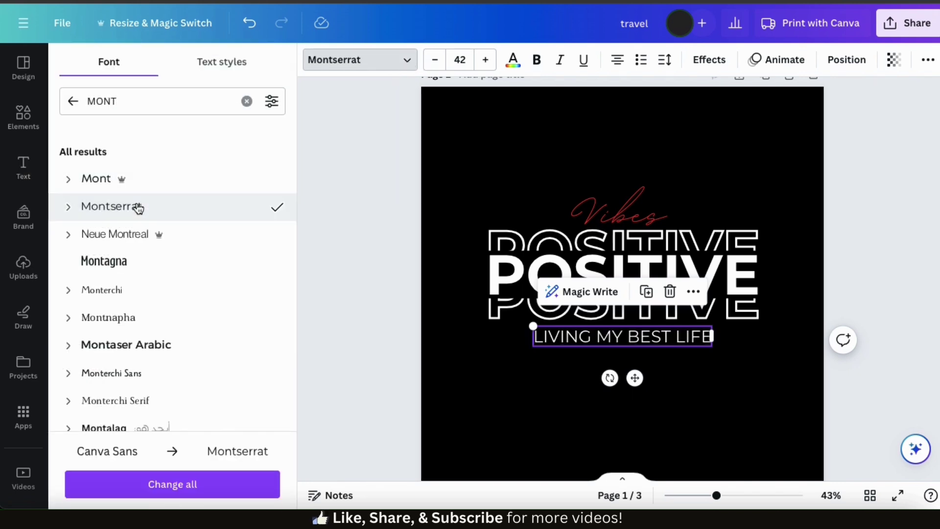
{"action": "left_click", "coordinate": [522, 369]}
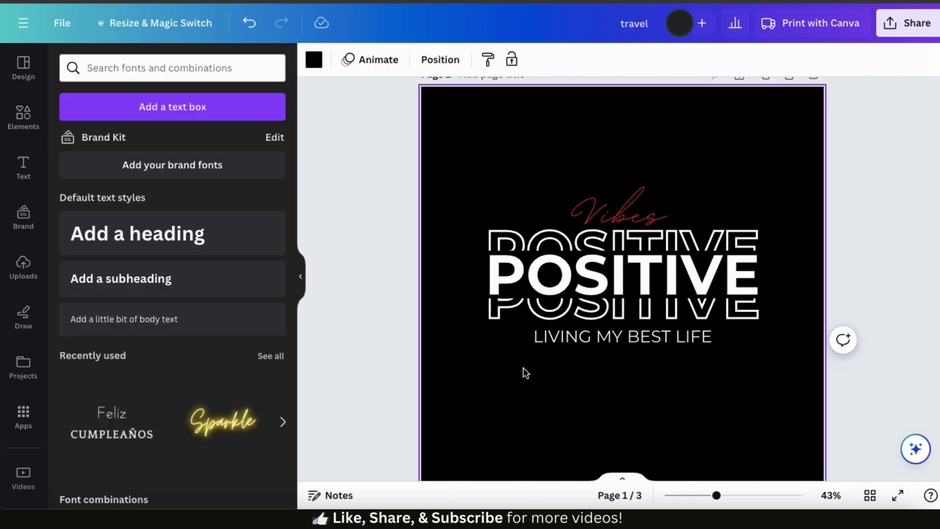
- Set the letter spacing of "LIVING MY BEST LIFE" to 286 so it spans the width of "POSITIVE"
{"action": "left_click", "coordinate": [559, 336]}
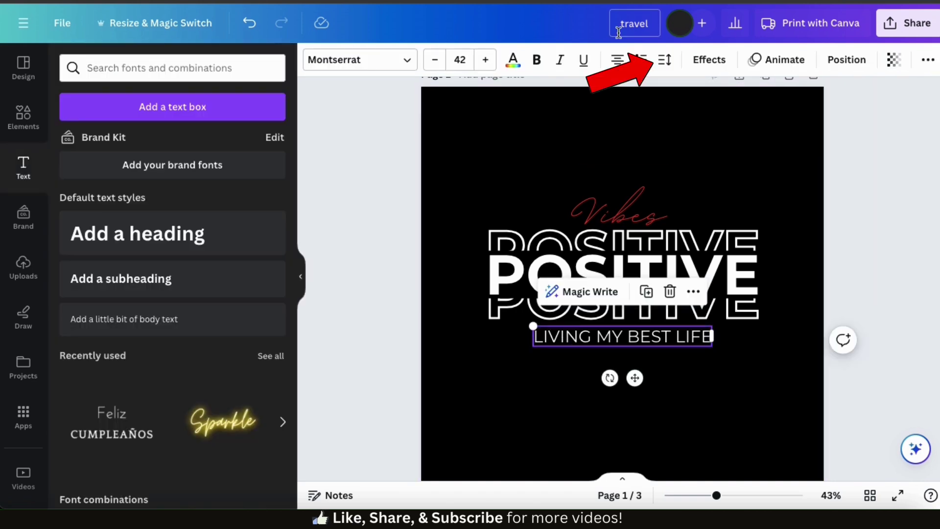
{"action": "left_click", "coordinate": [665, 59]}
{"action": "left_click_drag", "start_coordinate": [697, 115], "coordinate": [744, 118]}
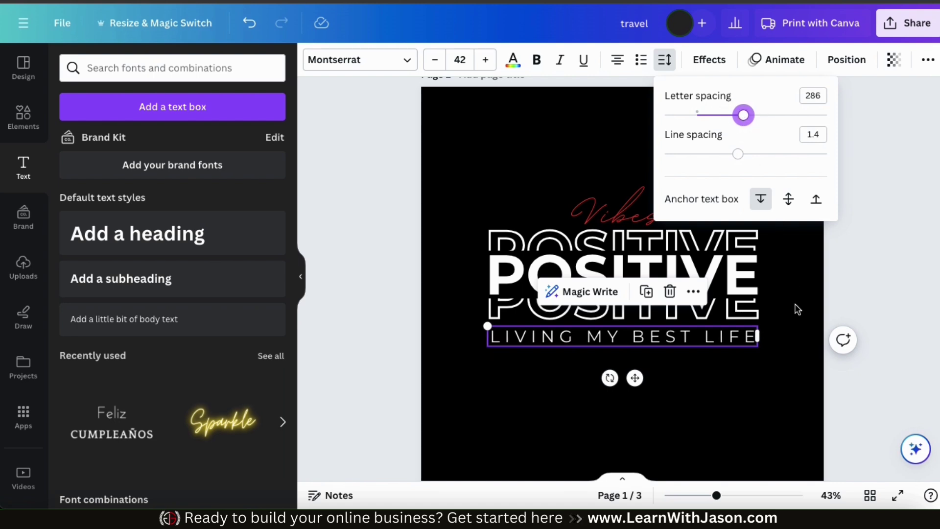
{"action": "left_click", "coordinate": [762, 401]}
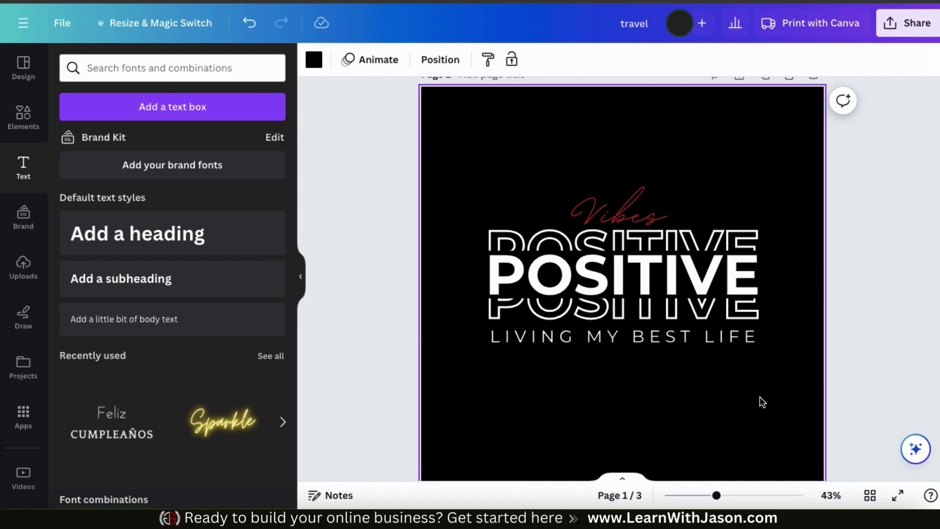
- Add a red square and reshape it into a thin bar behind "LIVING MY BEST LIFE", as wide as the "POSITIVE" text
{"action": "left_click", "coordinate": [23, 127]}
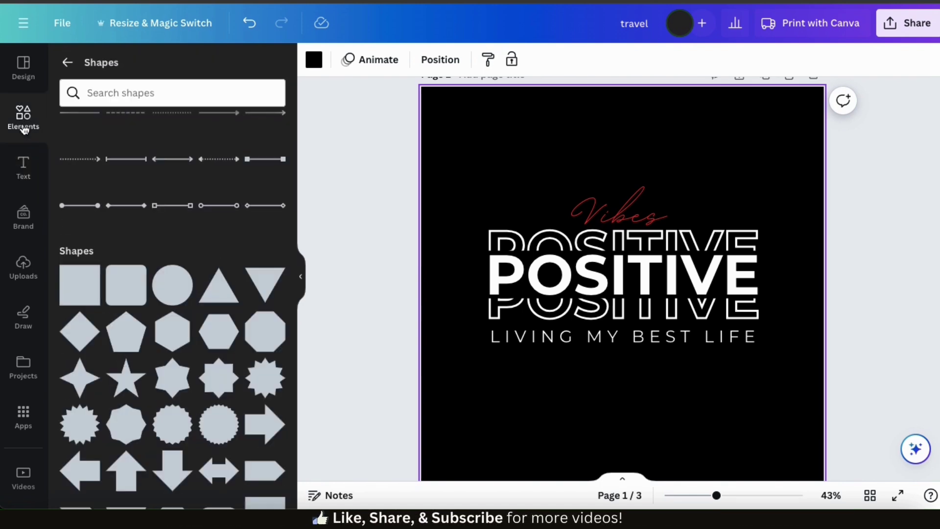
{"action": "left_click", "coordinate": [90, 294]}
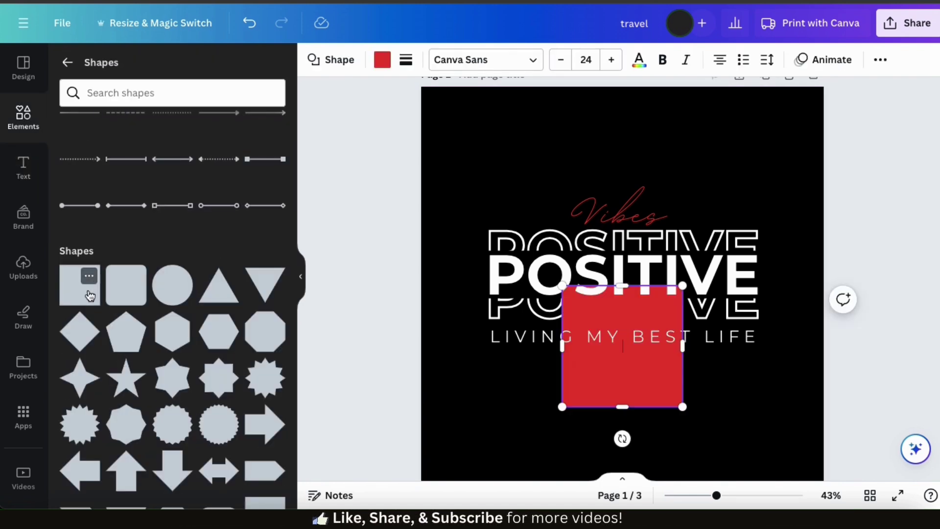
{"action": "left_click_drag", "start_coordinate": [622, 285], "coordinate": [622, 327]}
{"action": "left_click_drag", "start_coordinate": [623, 406], "coordinate": [621, 346]}
{"action": "left_click_drag", "start_coordinate": [560, 337], "coordinate": [488, 335]}
{"action": "left_click_drag", "start_coordinate": [684, 341], "coordinate": [757, 336]}
{"action": "left_click", "coordinate": [720, 396]}
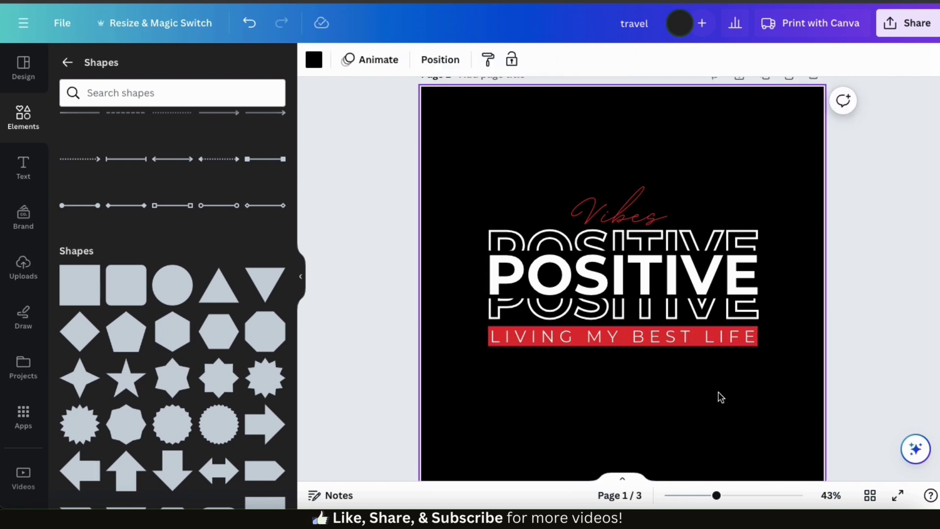
- Change the text colour of "LIVING MY BEST LIFE" to black (#000000) on the red bar
{"action": "left_click", "coordinate": [701, 337]}
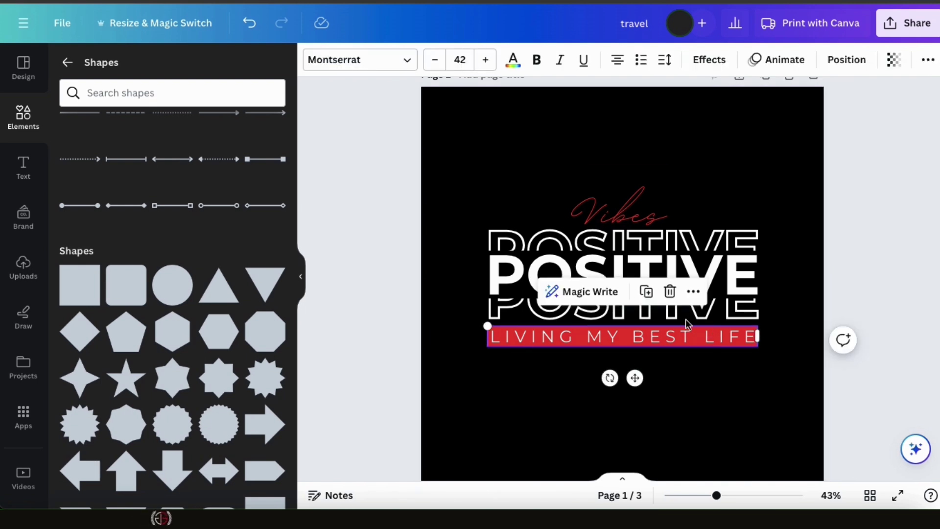
{"action": "left_click", "coordinate": [511, 59]}
{"action": "left_click", "coordinate": [122, 155]}
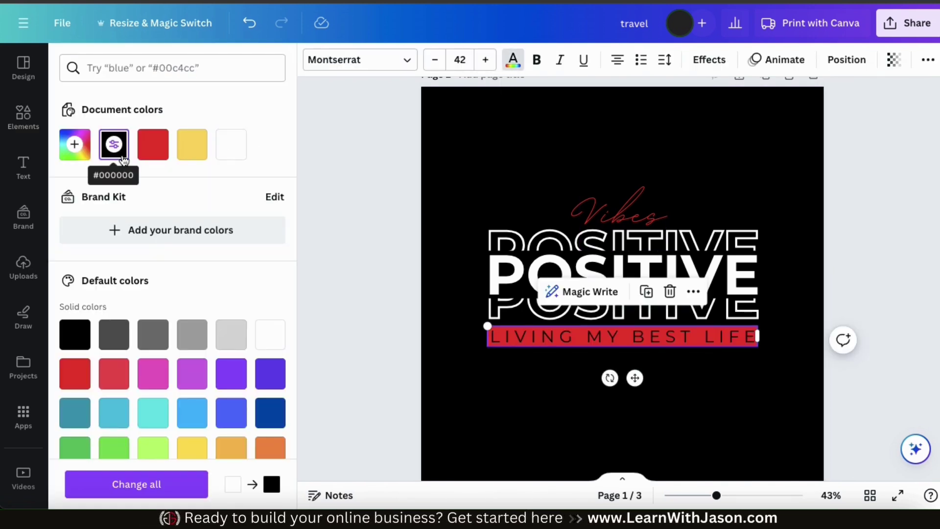
{"action": "left_click", "coordinate": [727, 406]}
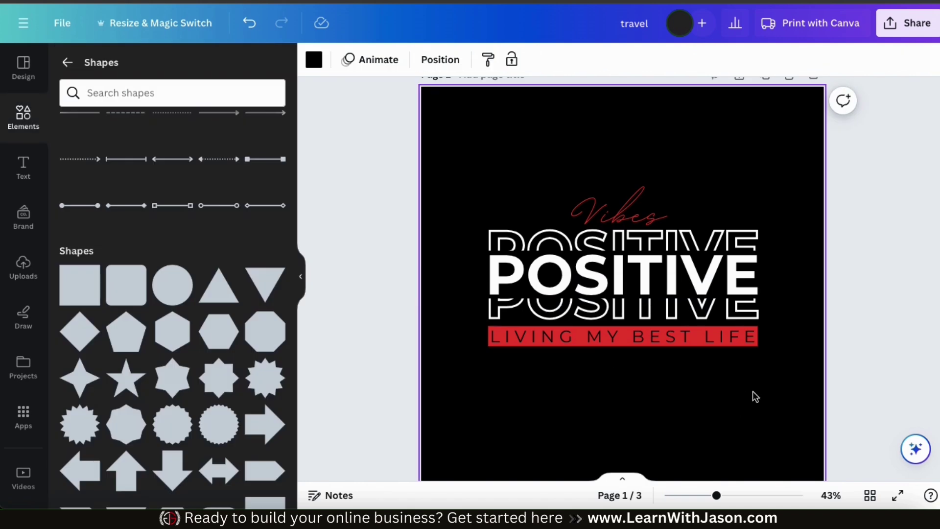
{"action": "left_click", "coordinate": [865, 289]}
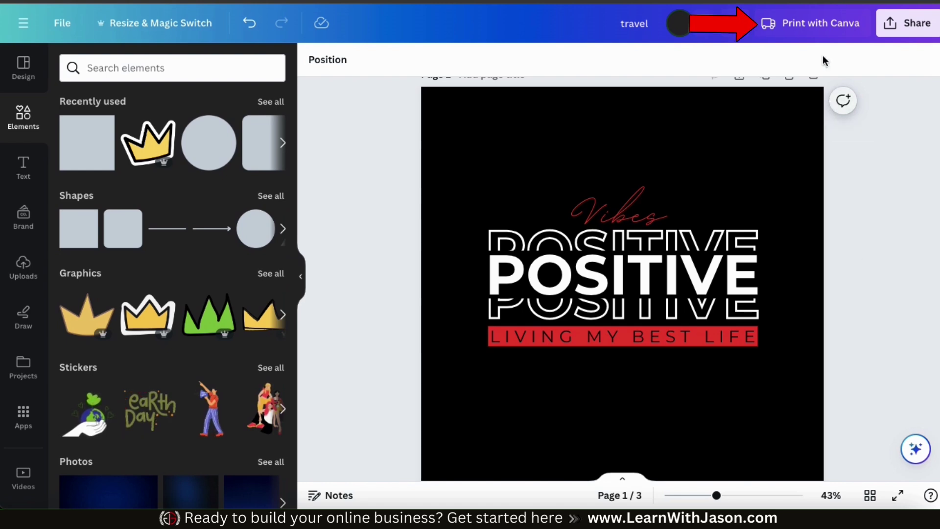
- Preview the "POSITIVE Vibes" design printed on the front of a black T-shirt in the enlarged Print with Canva mockups
{"action": "left_click", "coordinate": [811, 36]}
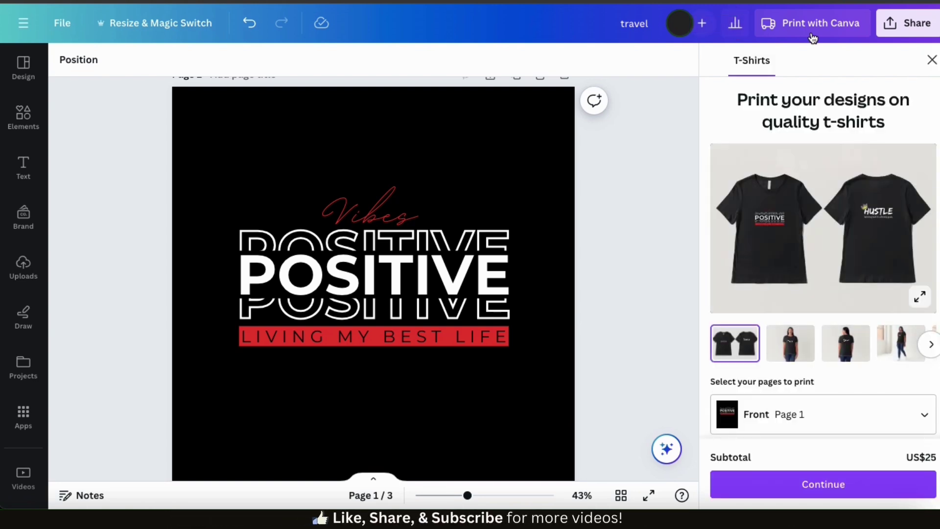
{"action": "scroll", "coordinate": [918, 263], "scroll_direction": "down", "scroll_amount": 1}
{"action": "left_click", "coordinate": [919, 254]}
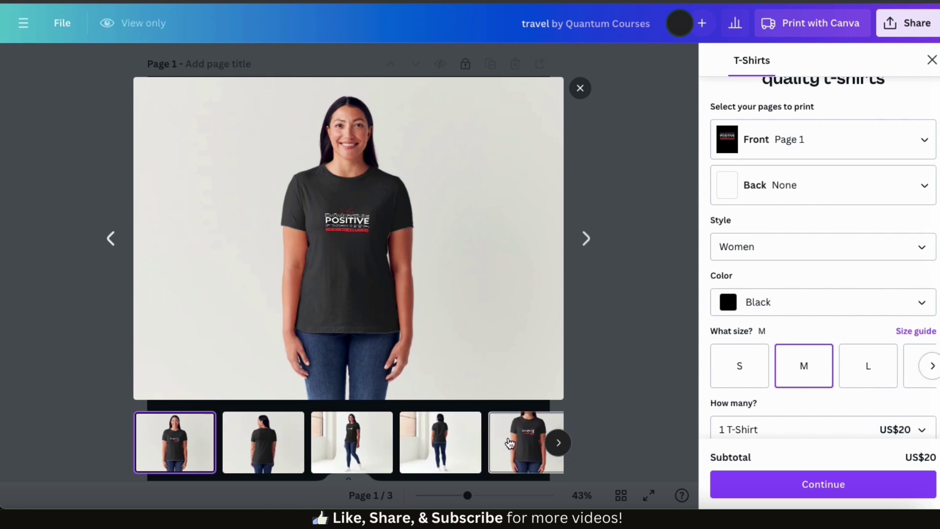
{"action": "left_click", "coordinate": [513, 442]}
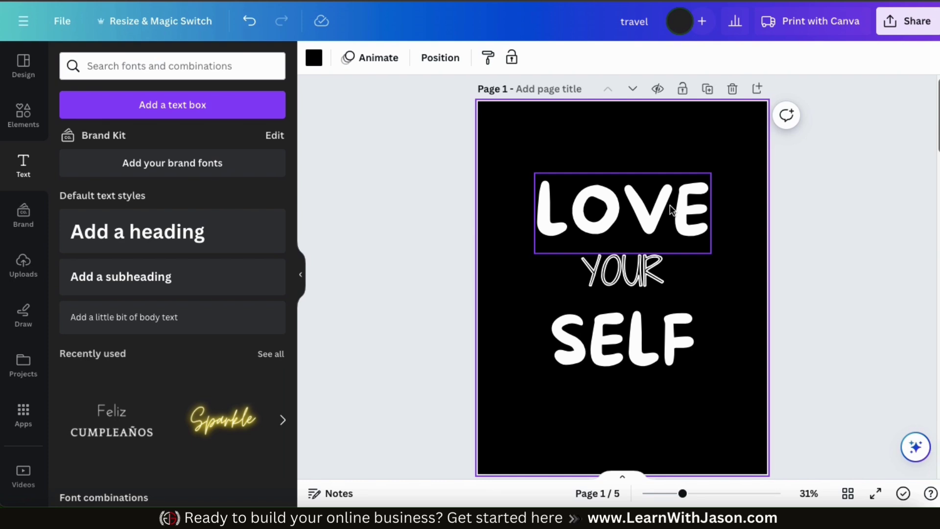
- Apply the Curve shape effect to "LOVE" with a curve value of 50
{"action": "left_click", "coordinate": [670, 204]}
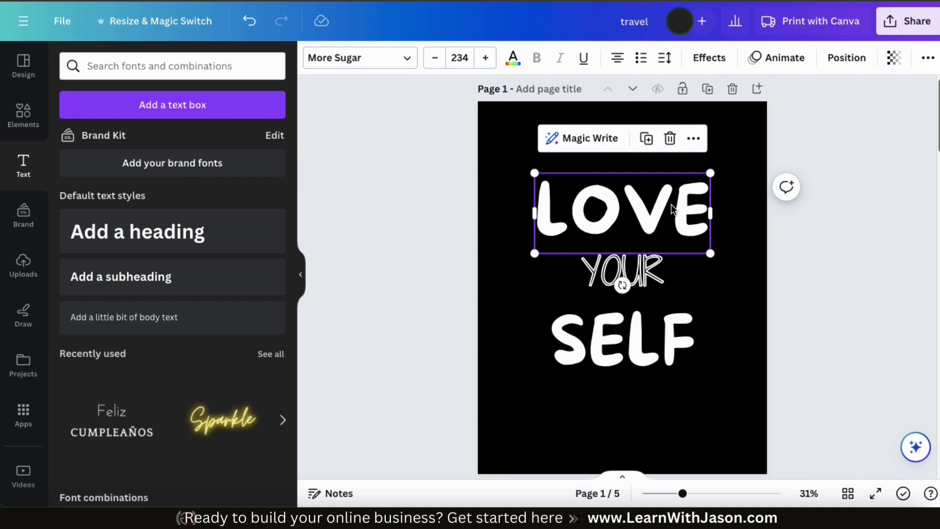
{"action": "left_click", "coordinate": [709, 63]}
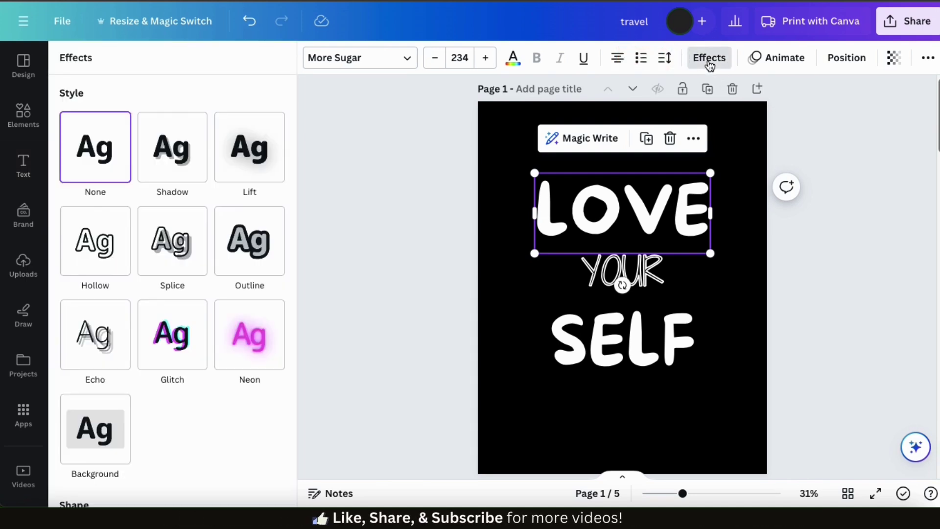
{"action": "scroll", "coordinate": [225, 243], "scroll_direction": "down", "scroll_amount": 3}
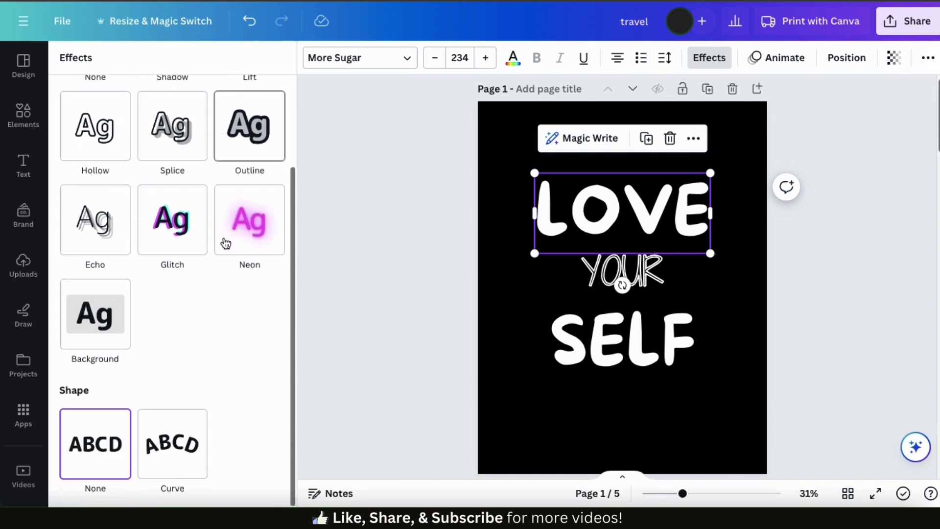
{"action": "left_click", "coordinate": [182, 437]}
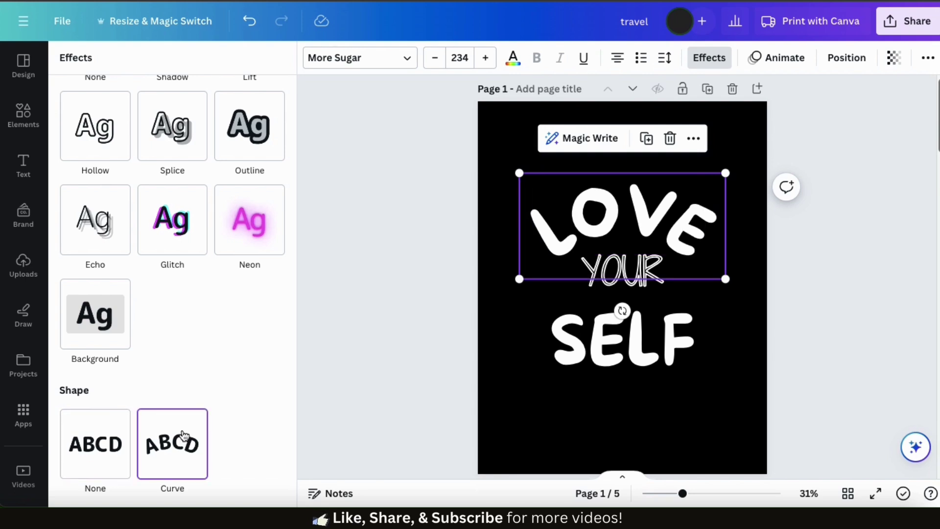
{"action": "scroll", "coordinate": [184, 430], "scroll_direction": "down", "scroll_amount": 1}
{"action": "left_click_drag", "start_coordinate": [289, 492], "coordinate": [230, 483]}
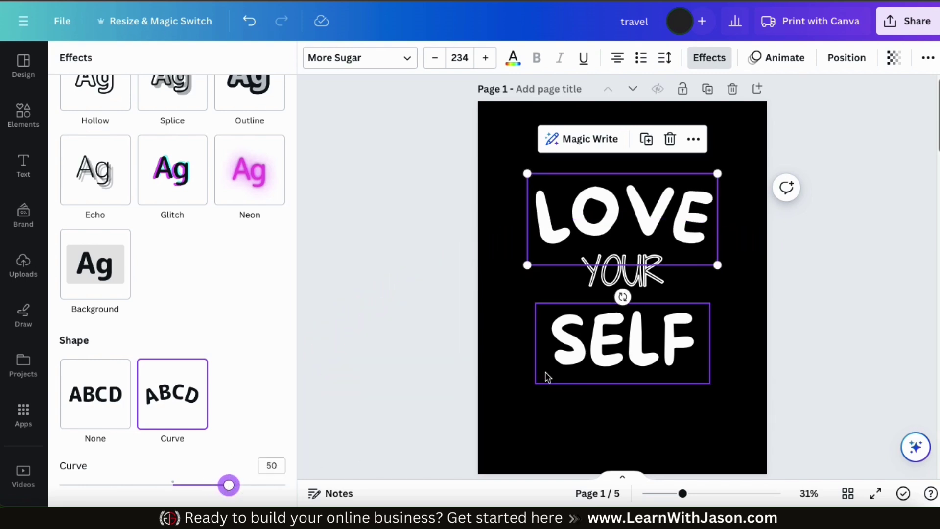
- Curve the word "SELF" in the opposite direction with a curve value of about -51
{"action": "left_click", "coordinate": [583, 359]}
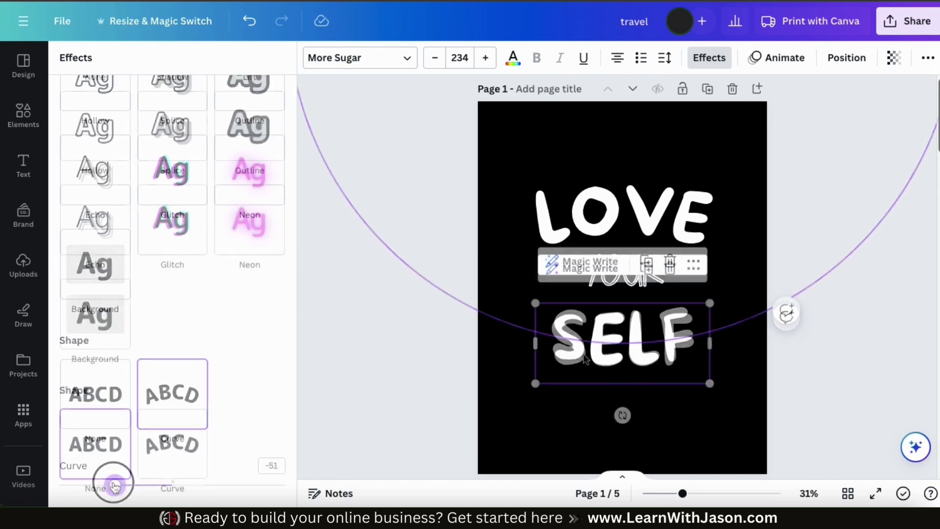
{"action": "left_click_drag", "start_coordinate": [114, 486], "coordinate": [115, 485]}
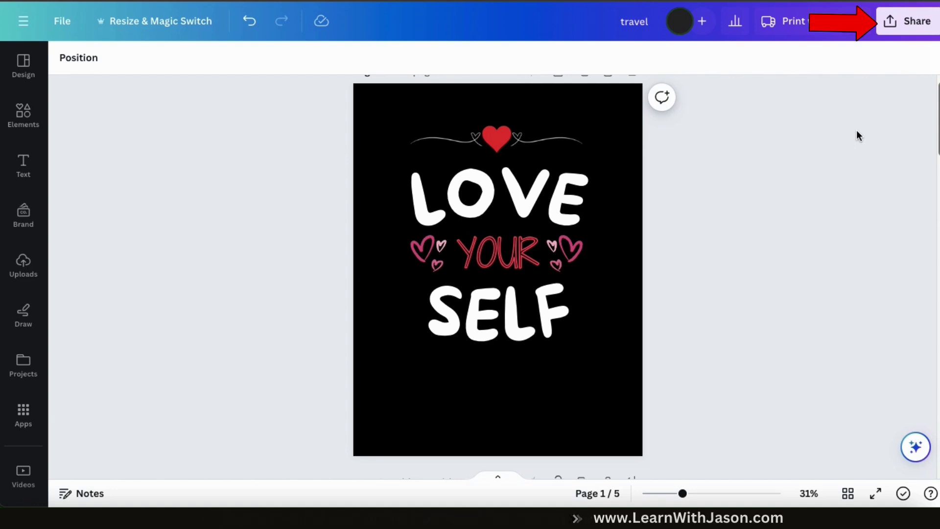
- Download page 1 as a PNG at size 2.25 (3,500 × 4,500 px) with a transparent background and saved download settings
{"action": "left_click", "coordinate": [910, 33]}
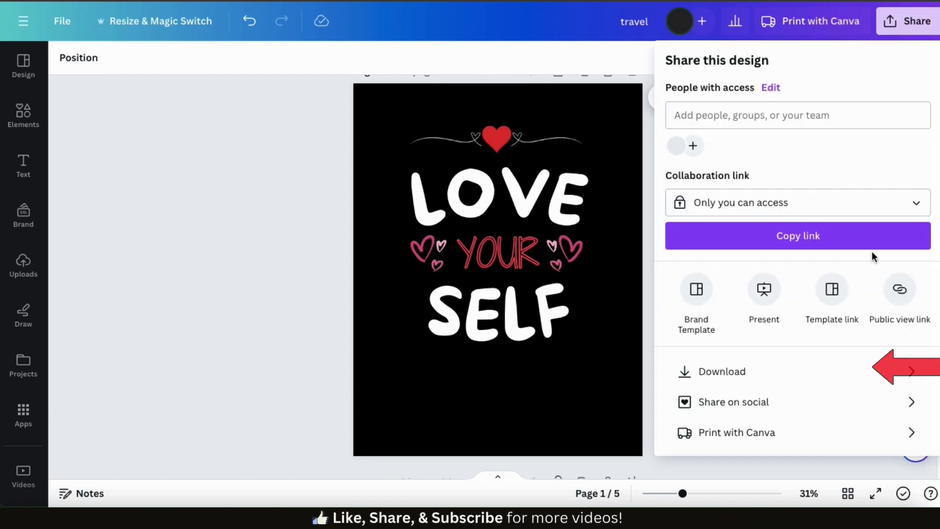
{"action": "left_click", "coordinate": [839, 373]}
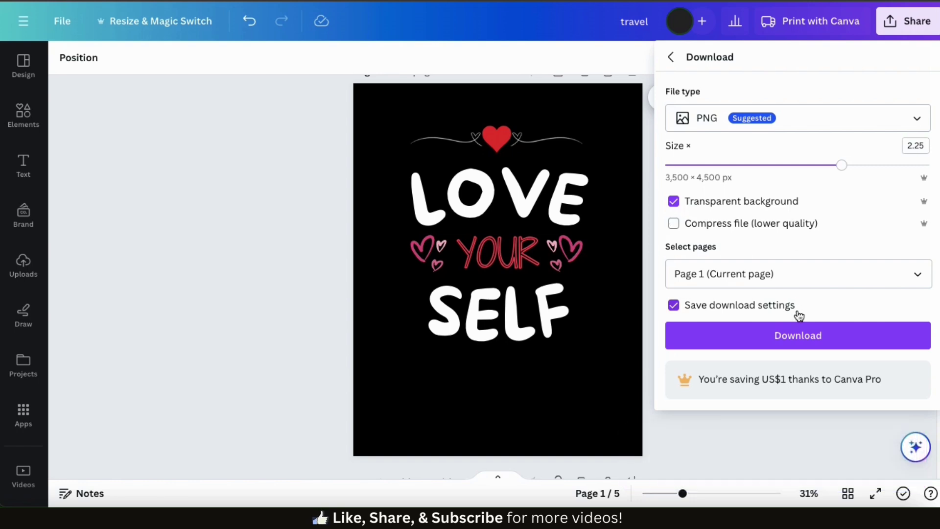
{"action": "left_click", "coordinate": [803, 337]}
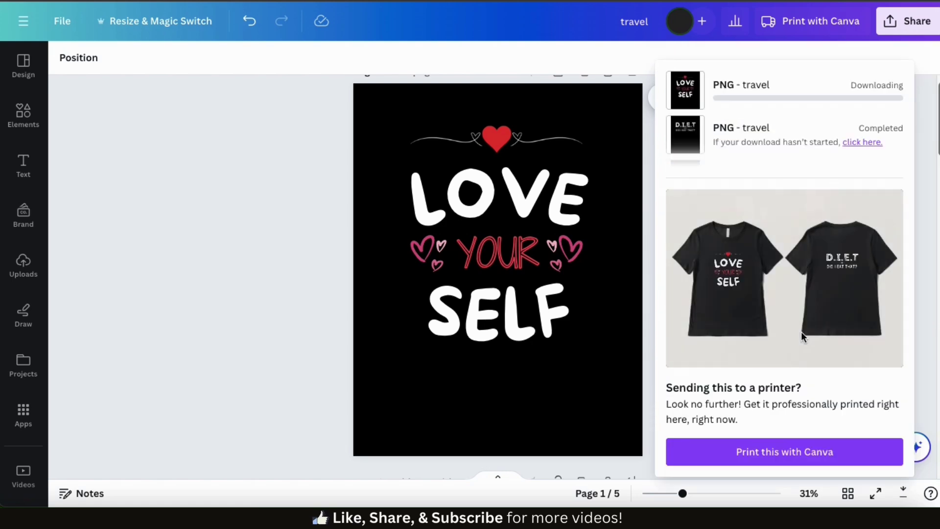